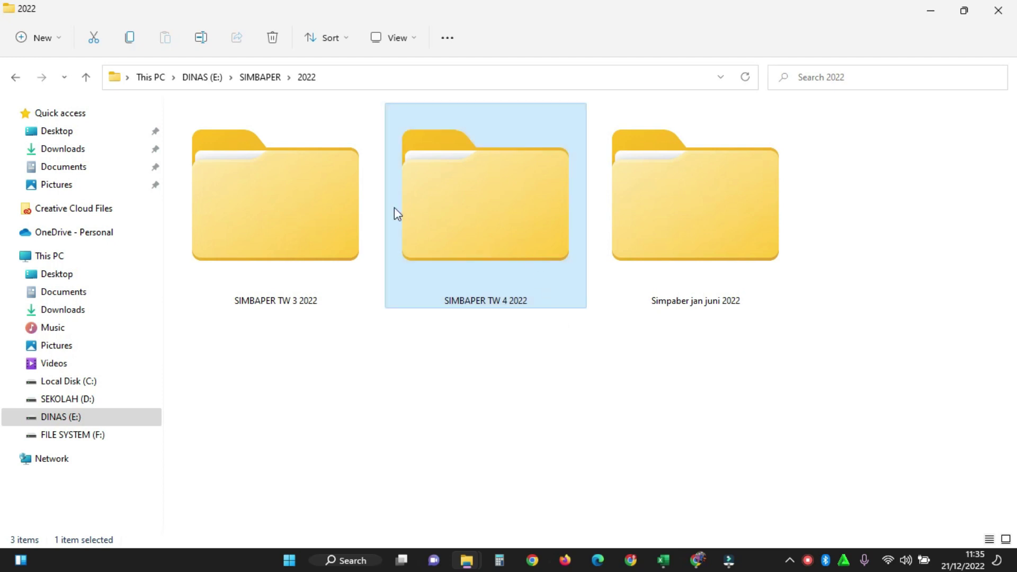
Step: Open the SIMBAPER TW 4 2022 folder inside the 2022 folder
{"action": "left_click", "coordinate": [369, 233]}
{"action": "left_click", "coordinate": [453, 211]}
{"action": "mouse_move", "coordinate": [504, 306]}
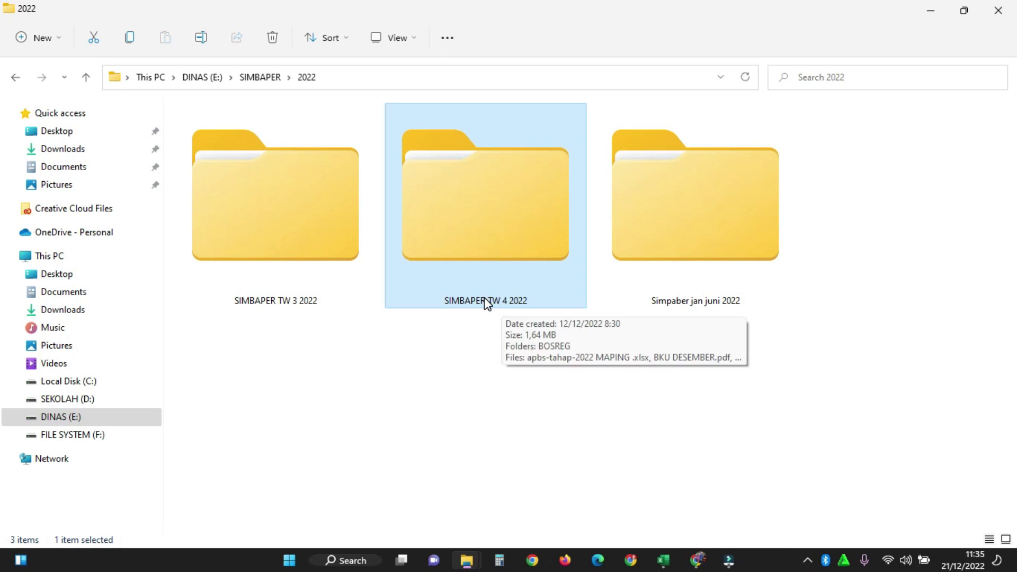
{"action": "double_click", "coordinate": [481, 258]}
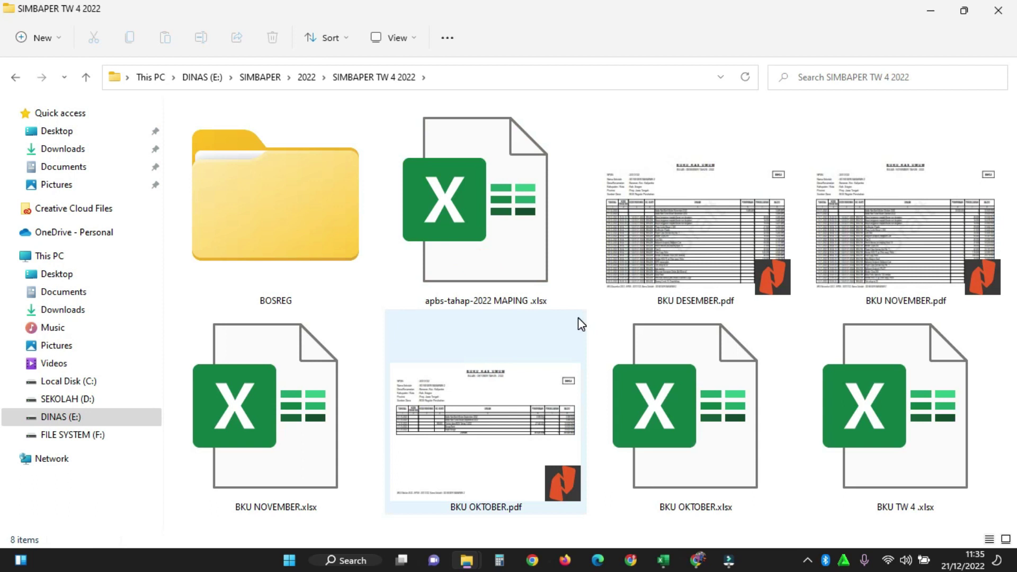
{"action": "mouse_move", "coordinate": [579, 319]}
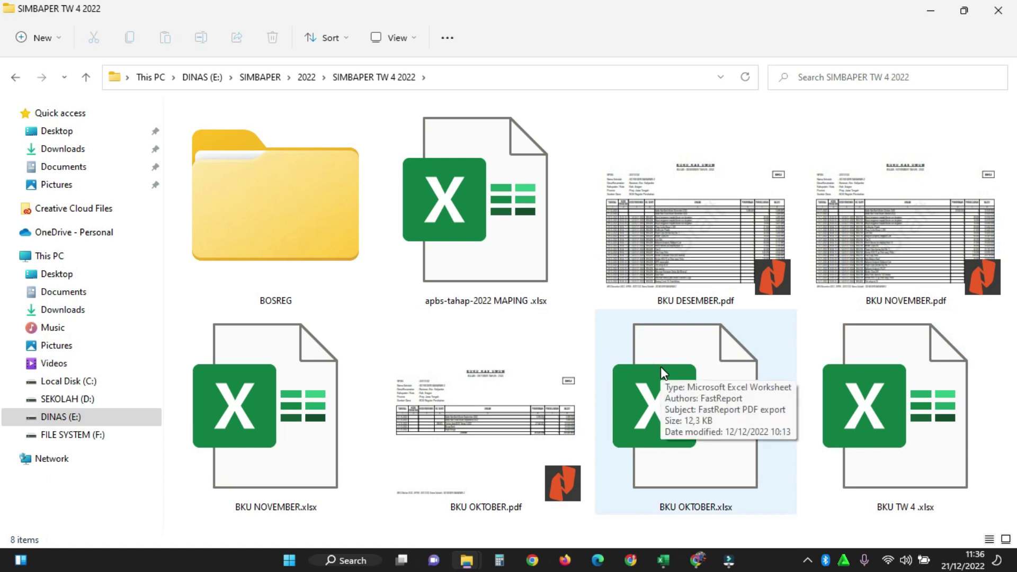
Step: Display the files in the SIMBAPER TW 4 2022 folder with smaller icons
{"action": "left_click", "coordinate": [416, 39]}
{"action": "left_click", "coordinate": [428, 97]}
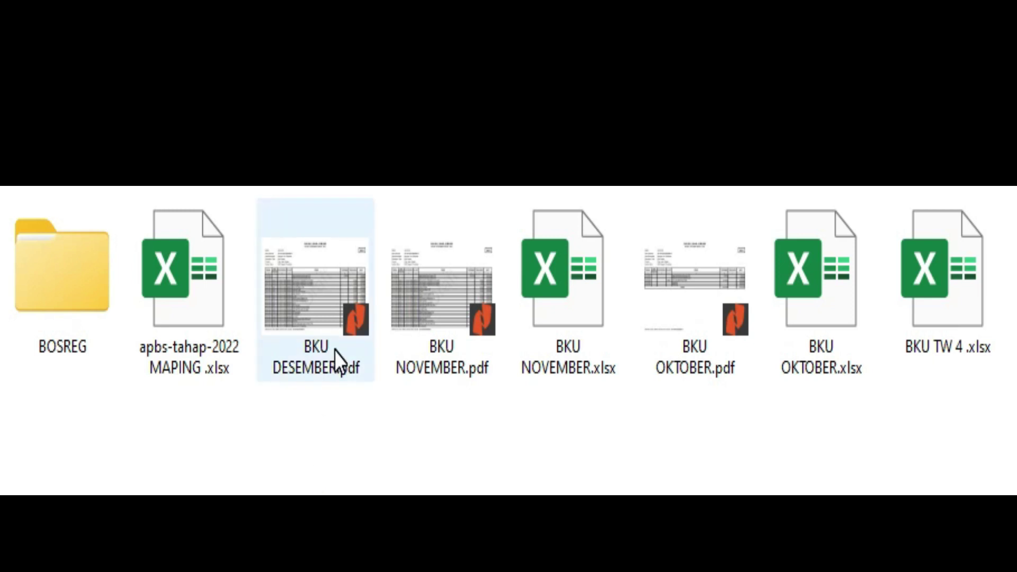
{"action": "mouse_move", "coordinate": [334, 354]}
{"action": "mouse_move", "coordinate": [335, 375]}
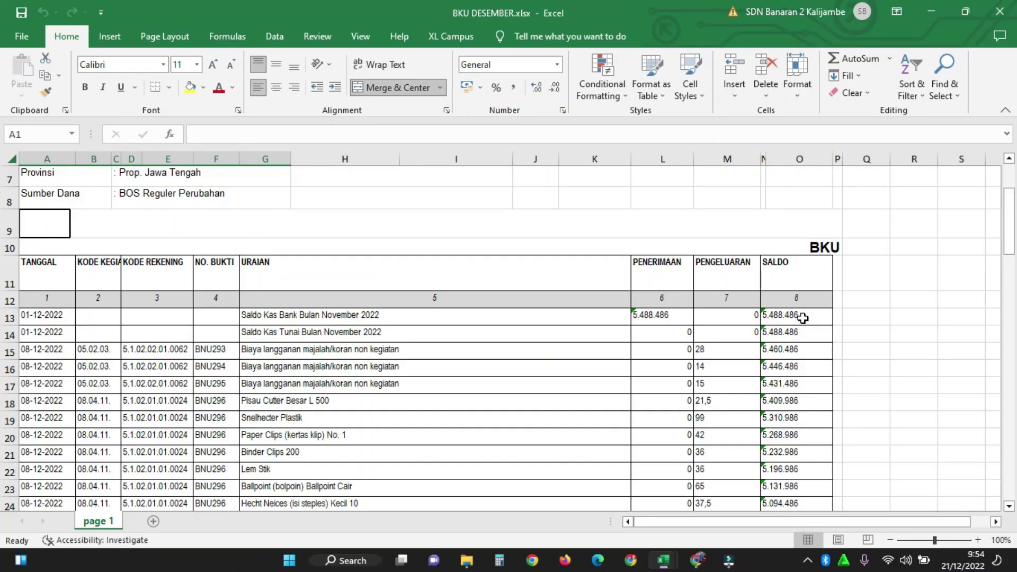
Step: Examine the first balance and the PENGELUARAN amounts in the converted BKU DESEMBER.xlsx workbook
{"action": "left_click", "coordinate": [803, 317]}
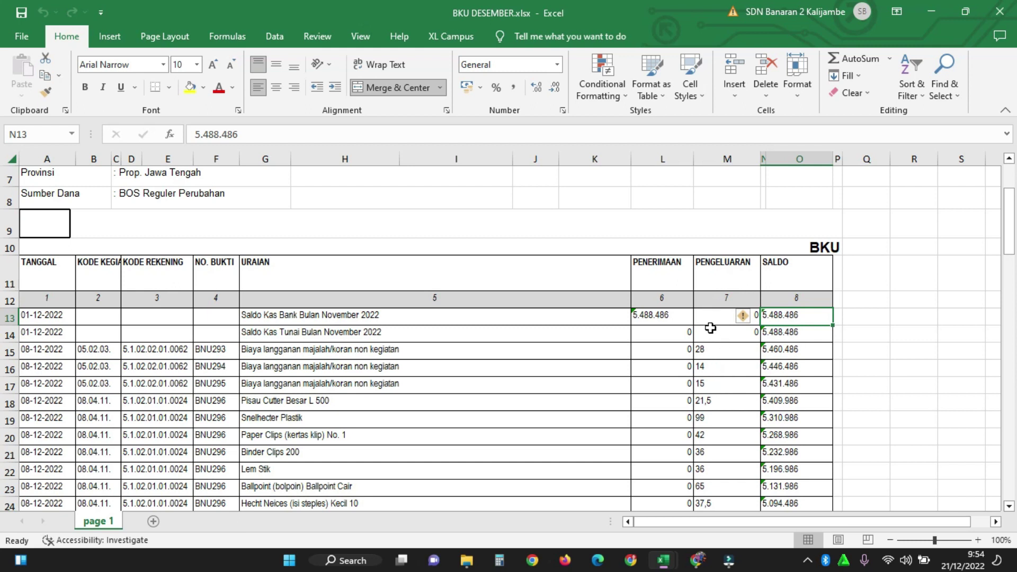
{"action": "left_click_drag", "start_coordinate": [718, 351], "coordinate": [718, 501]}
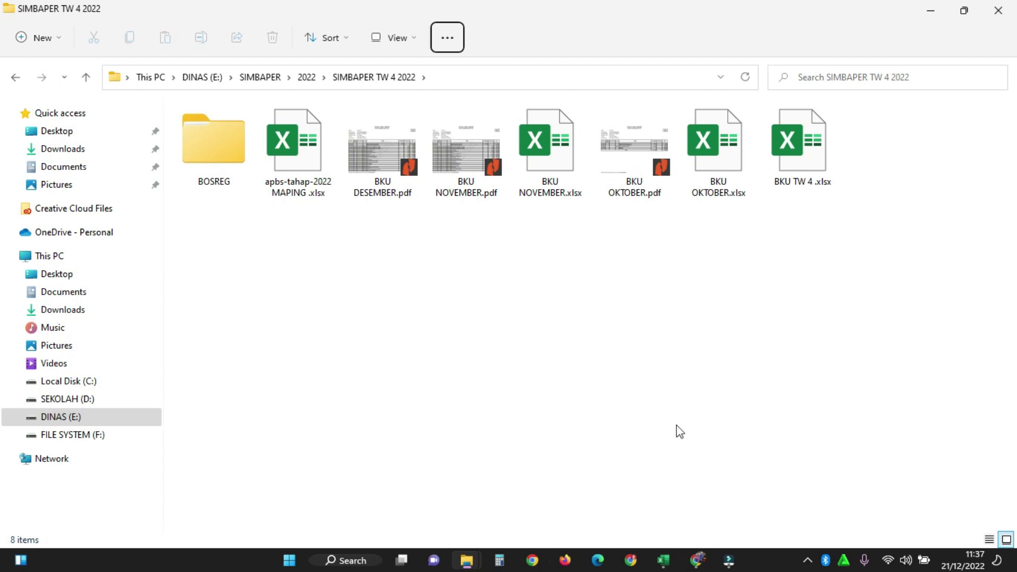
Step: Switch to the iLovePDF page in Chrome and go back from the converted Excel file's download page
{"action": "left_click", "coordinate": [698, 560]}
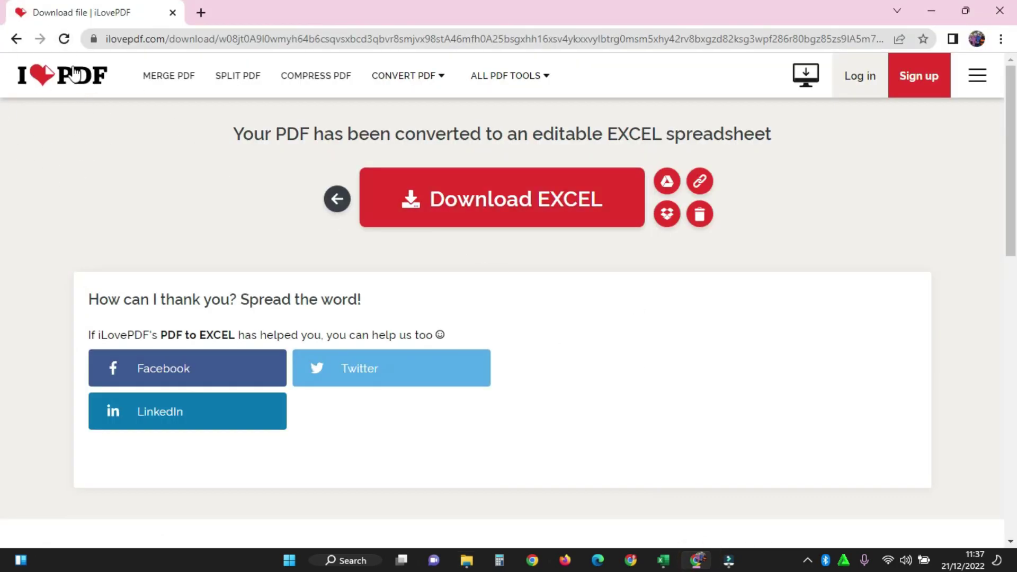
{"action": "left_click", "coordinate": [336, 198]}
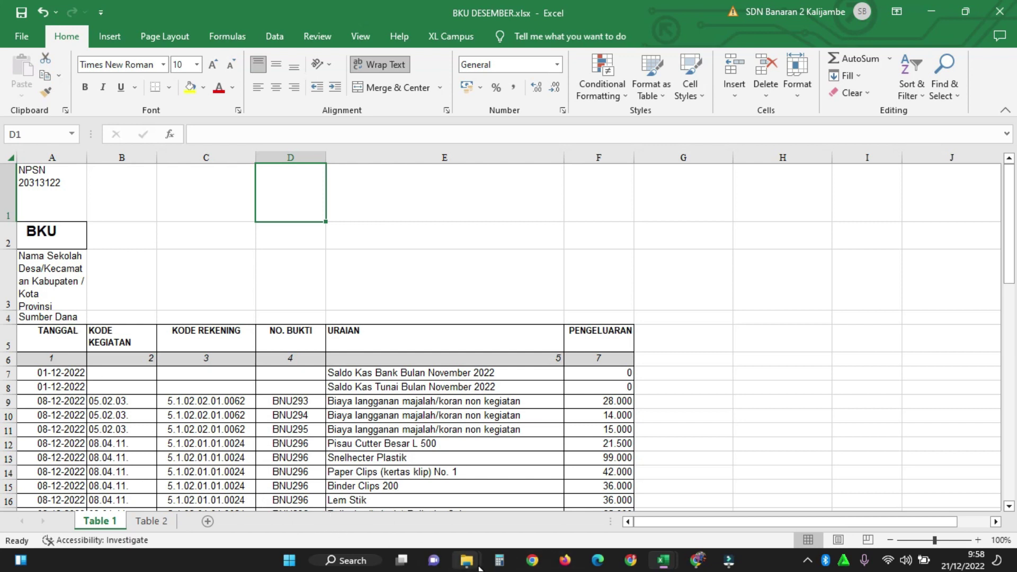
Step: Create a new Microsoft Excel worksheet file named "BKU TW 4 .xlsx" in the SIMBAPER TW 4 2022 folder in File Explorer
{"action": "mouse_move", "coordinate": [479, 566]}
{"action": "left_click", "coordinate": [443, 515]}
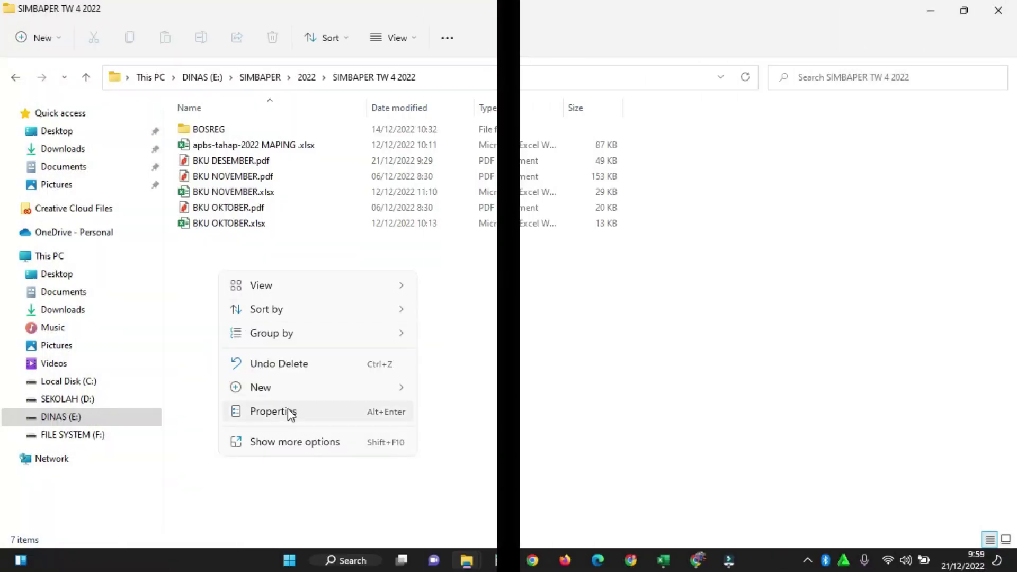
{"action": "left_click", "coordinate": [277, 389]}
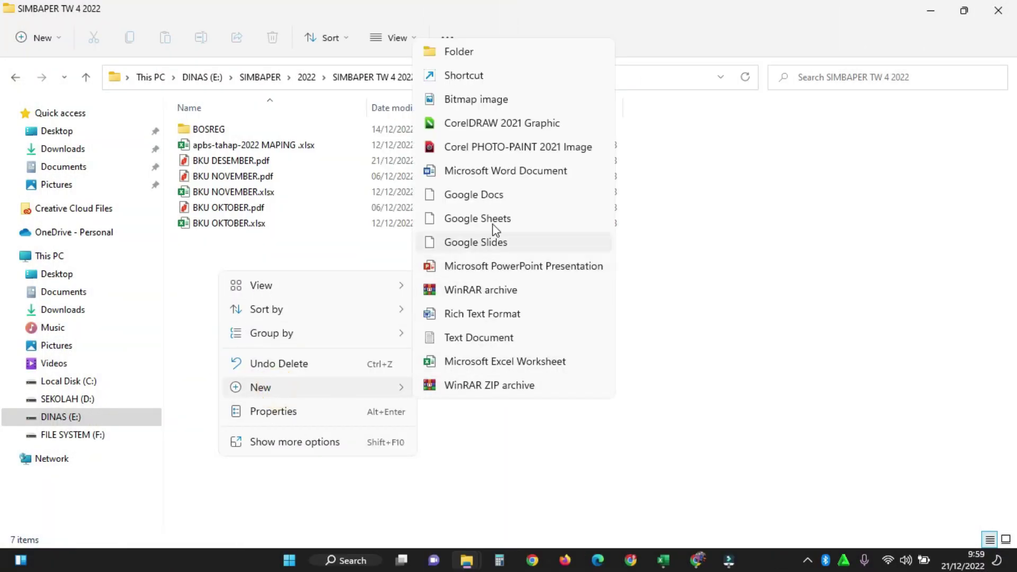
{"action": "left_click", "coordinate": [483, 362]}
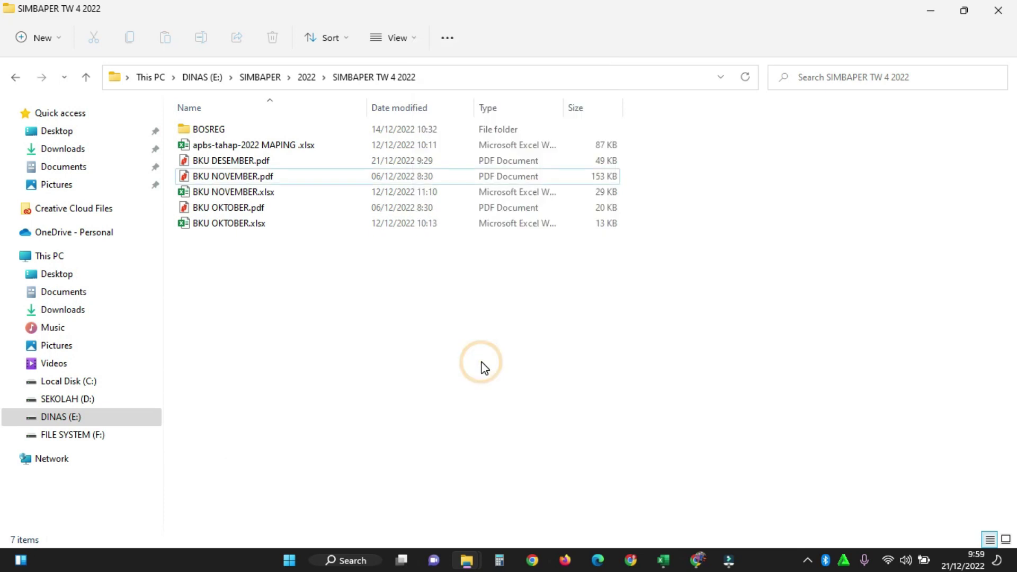
{"action": "type", "text": "BKU "}
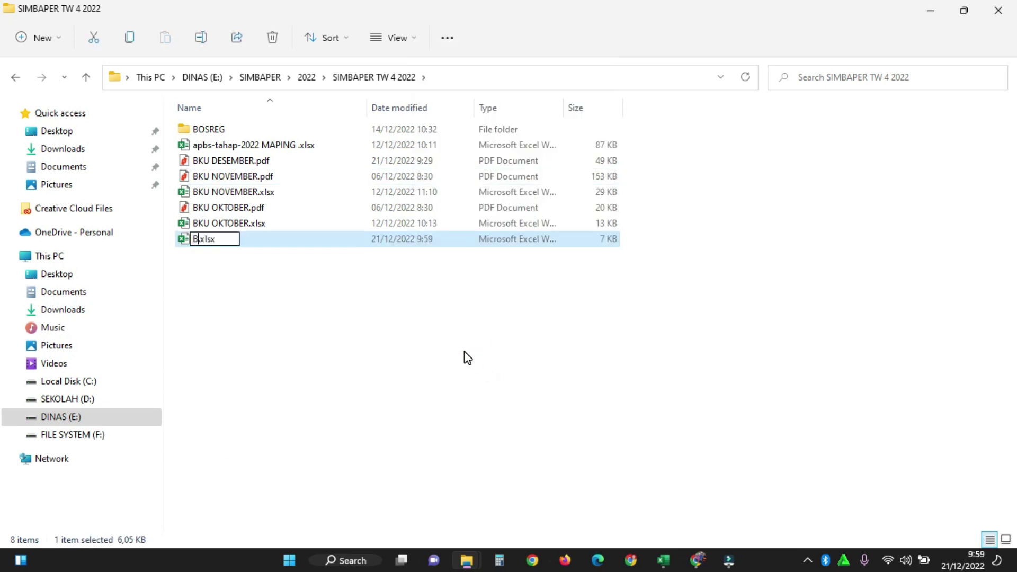
{"action": "type", "text": "TW "}
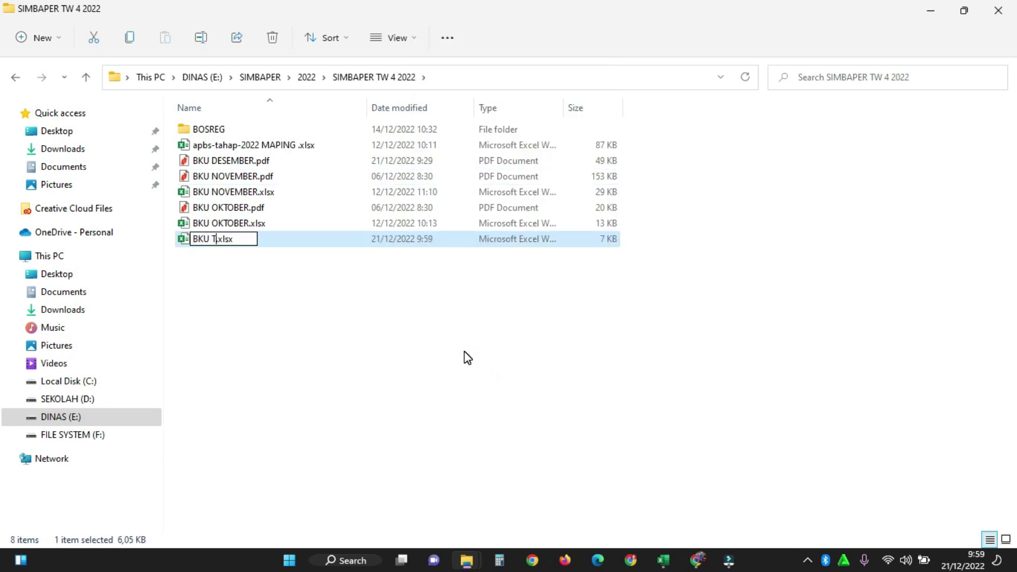
{"action": "type", "text": "$"}
{"action": "key", "text": "BackSpace"}
{"action": "type", "text": "4"}
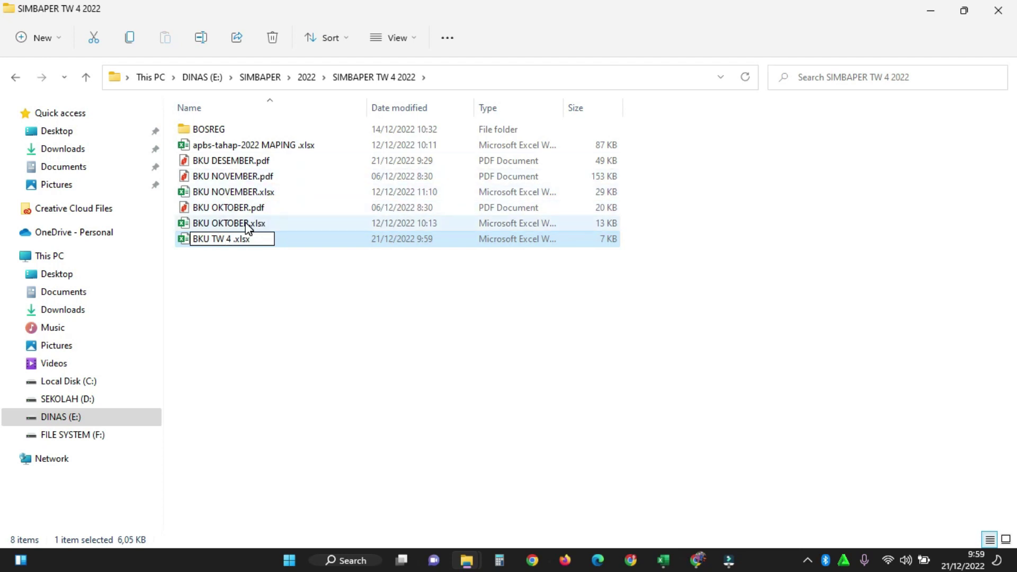
Step: Open the BKU OKTOBER.xlsx and BKU NOVEMBER.xlsx workbooks from the SIMBAPER TW 4 2022 folder
{"action": "double_click", "coordinate": [277, 229]}
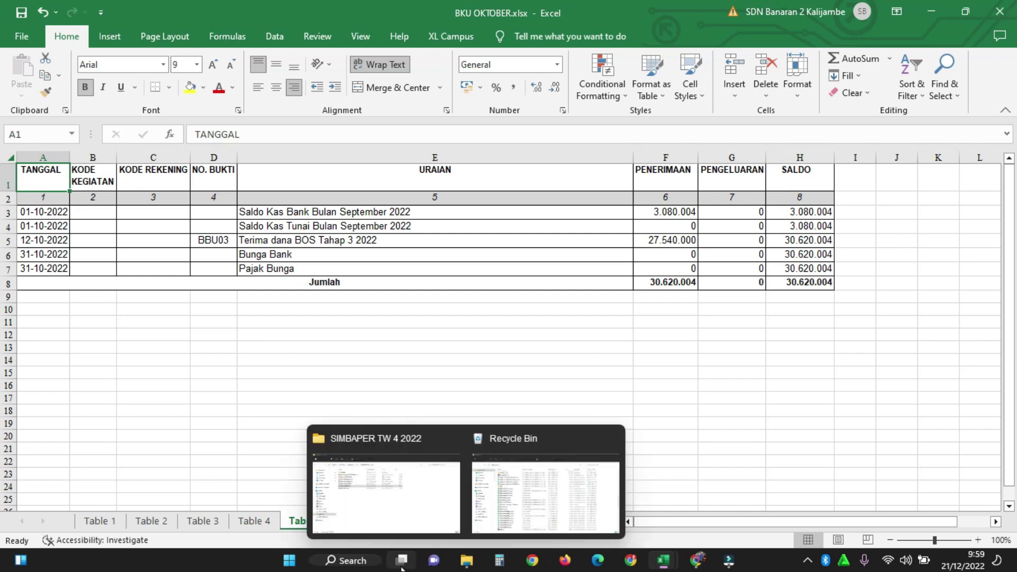
{"action": "mouse_move", "coordinate": [467, 560]}
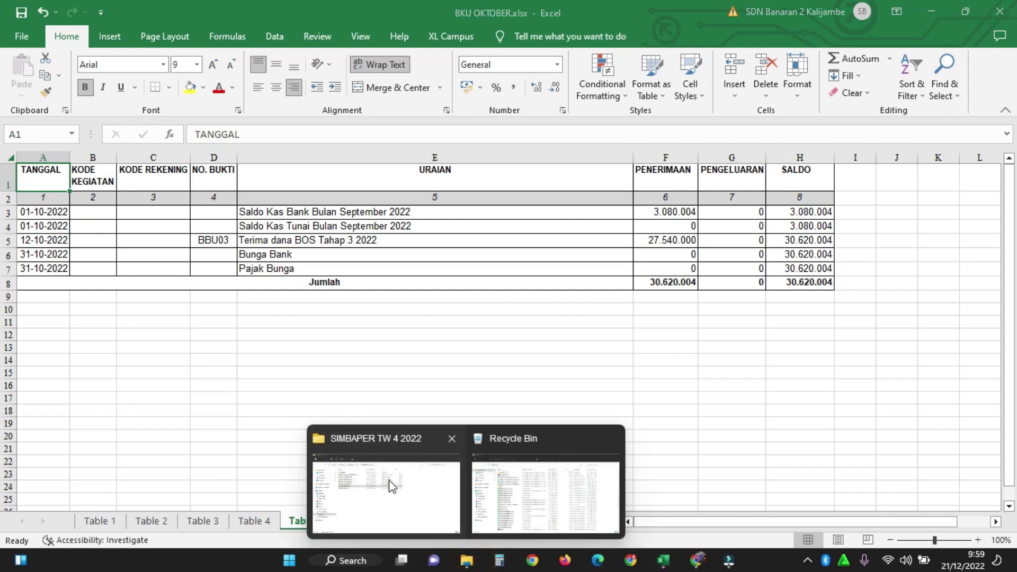
{"action": "left_click", "coordinate": [390, 484]}
{"action": "double_click", "coordinate": [263, 192]}
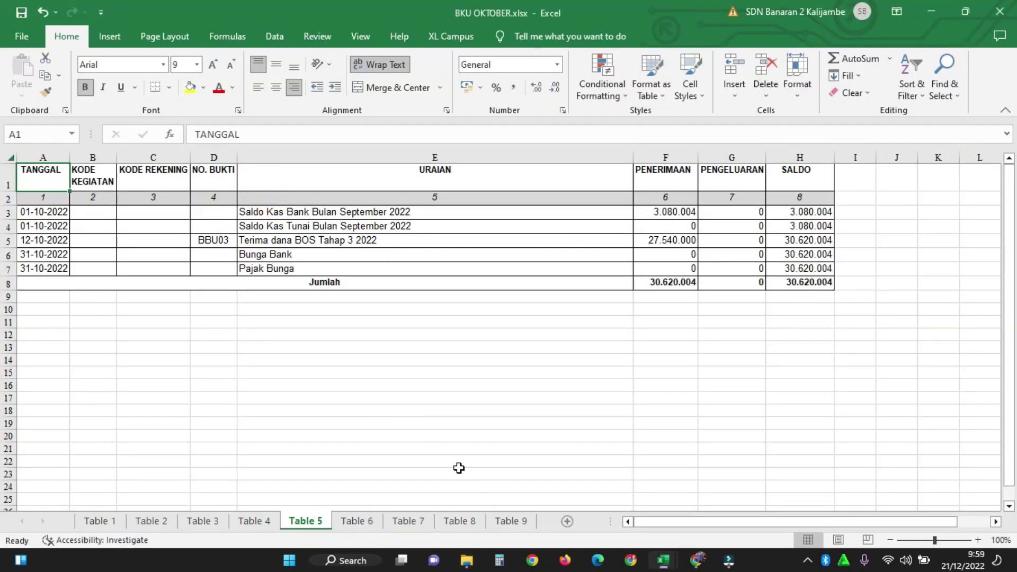
Step: Copy rows 5 to 177, from the heading row to the last entry, on the MASTER sheet of BKU NOVEMBER.xlsx
{"action": "scroll", "coordinate": [347, 452], "scroll_direction": "up", "scroll_amount": 20}
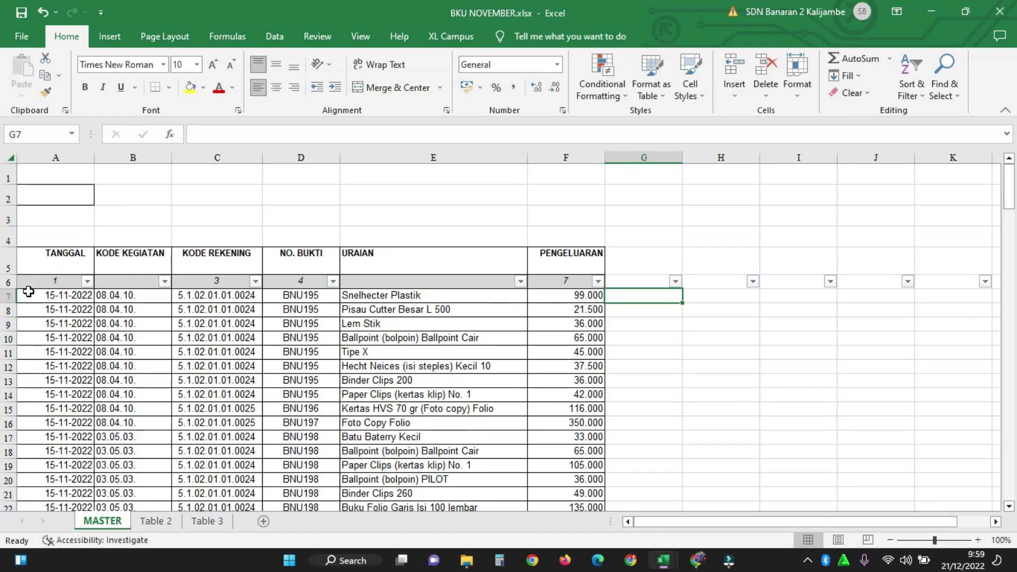
{"action": "left_click", "coordinate": [10, 261]}
{"action": "left_click_drag", "start_coordinate": [9, 260], "coordinate": [53, 507]}
{"action": "left_click_drag", "start_coordinate": [55, 567], "coordinate": [128, 417]}
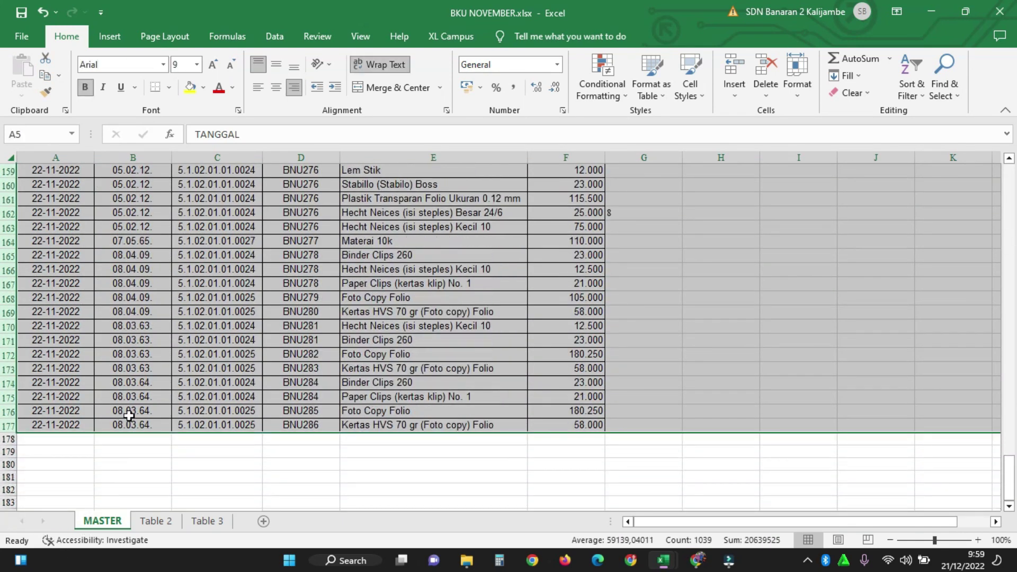
{"action": "key", "text": "ctrl+c"}
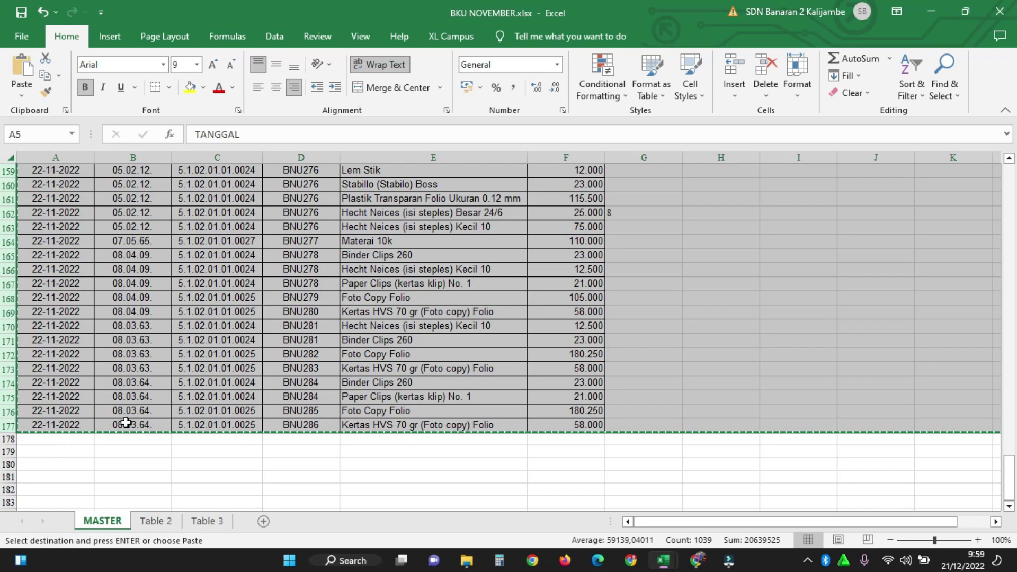
Step: Open BKU TW 4 .xlsx from the folder and paste the copied November rows with their formatting starting at row 3
{"action": "left_click", "coordinate": [467, 560]}
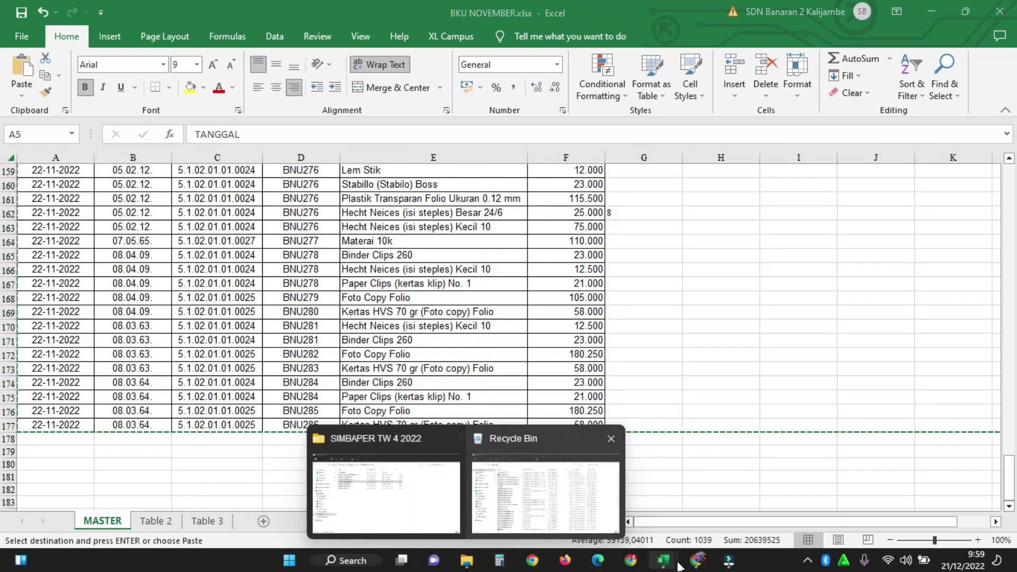
{"action": "mouse_move", "coordinate": [664, 560]}
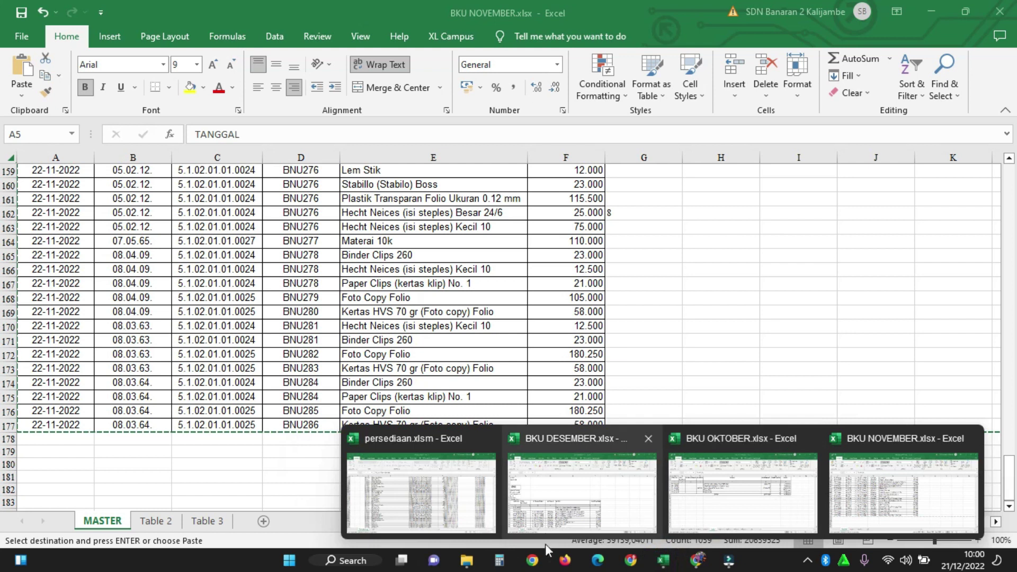
{"action": "mouse_move", "coordinate": [467, 561]}
{"action": "left_click", "coordinate": [380, 493]}
{"action": "double_click", "coordinate": [227, 241]}
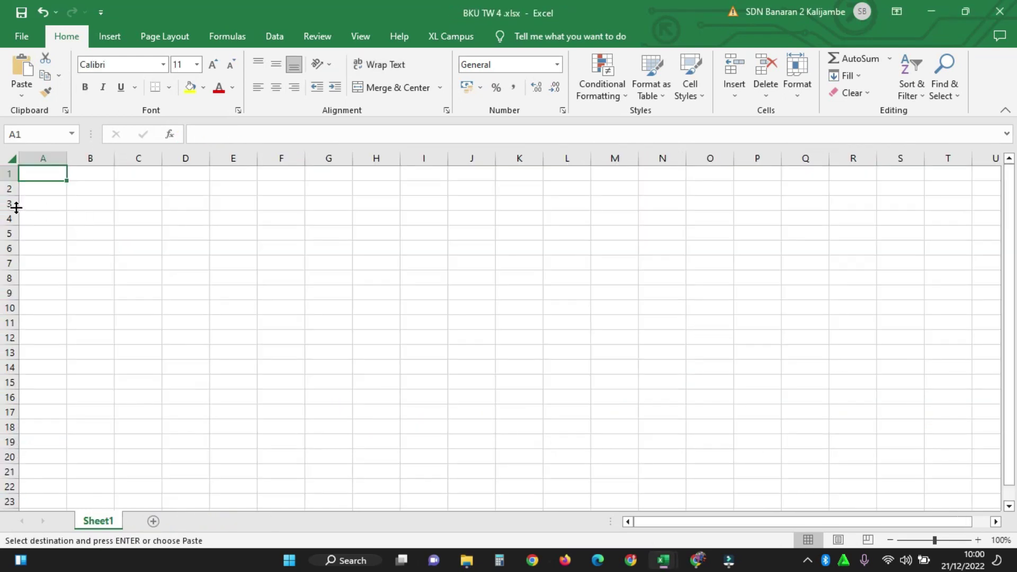
{"action": "right_click", "coordinate": [9, 203]}
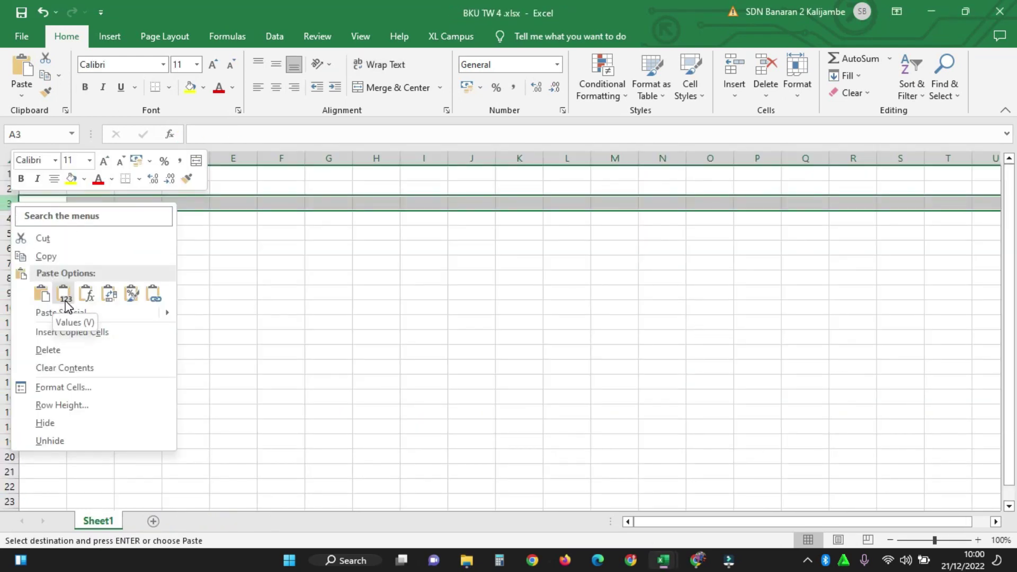
{"action": "left_click", "coordinate": [41, 293]}
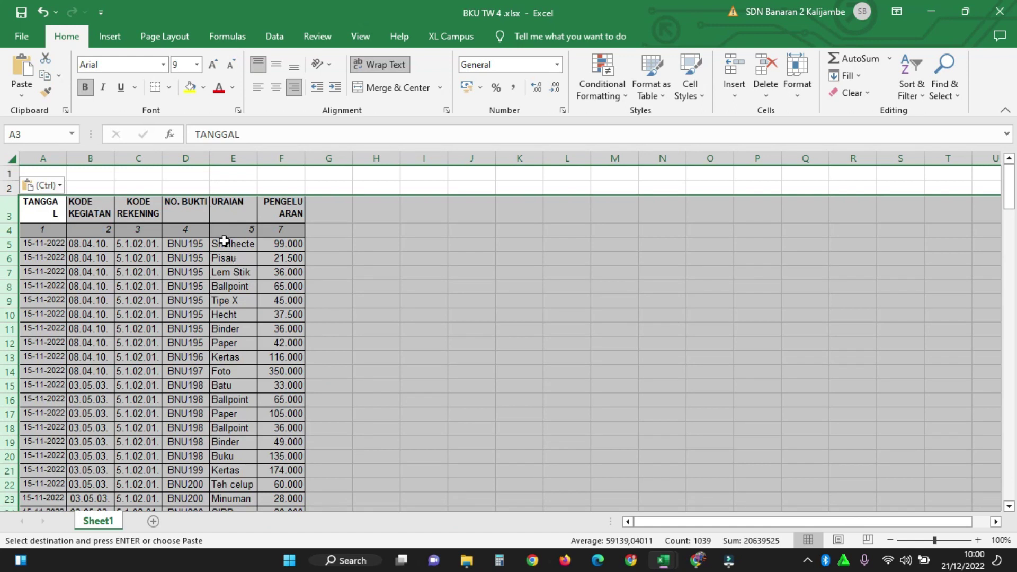
Step: Widen columns B to F so the codes, descriptions and PENGELUARAN heading fit on single lines
{"action": "left_click_drag", "start_coordinate": [114, 158], "coordinate": [306, 158]}
{"action": "left_click_drag", "start_coordinate": [354, 158], "coordinate": [477, 181]}
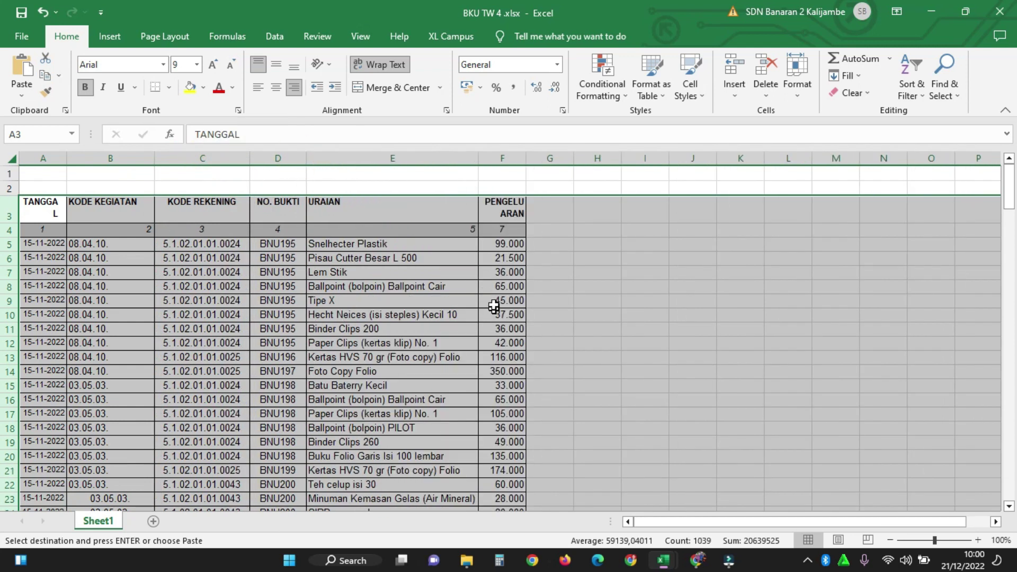
{"action": "left_click_drag", "start_coordinate": [526, 158], "coordinate": [556, 165]}
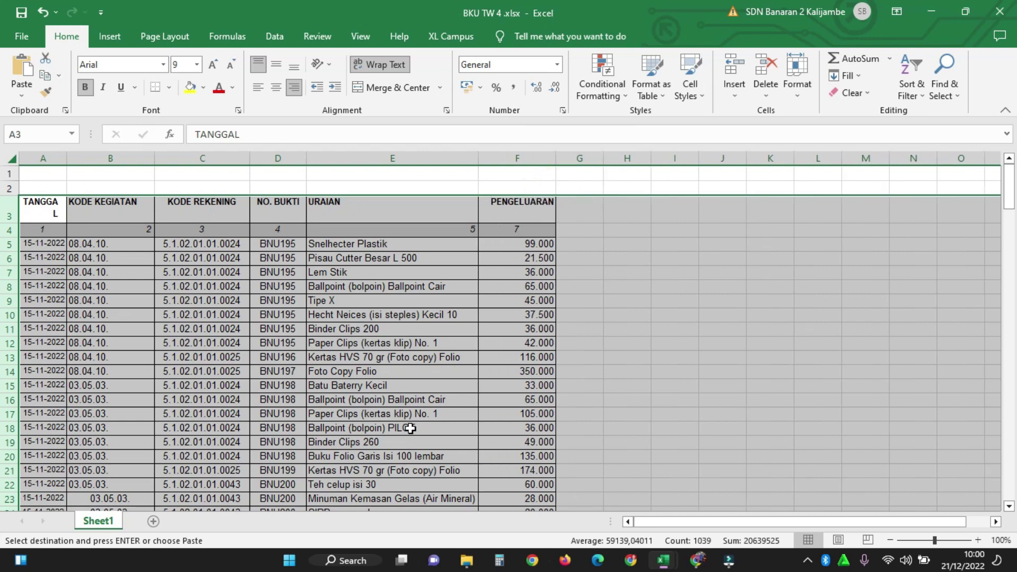
Step: Copy rows 7 to 67 of the Table 1 sheet in BKU DESEMBER.xlsx and return to BKU TW 4 .xlsx
{"action": "mouse_move", "coordinate": [468, 566]}
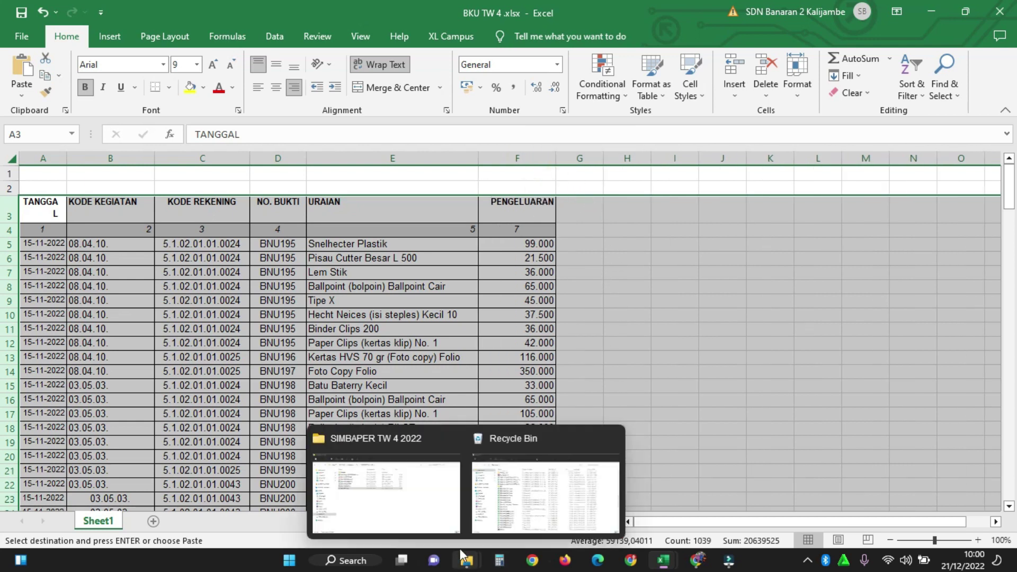
{"action": "mouse_move", "coordinate": [422, 526]}
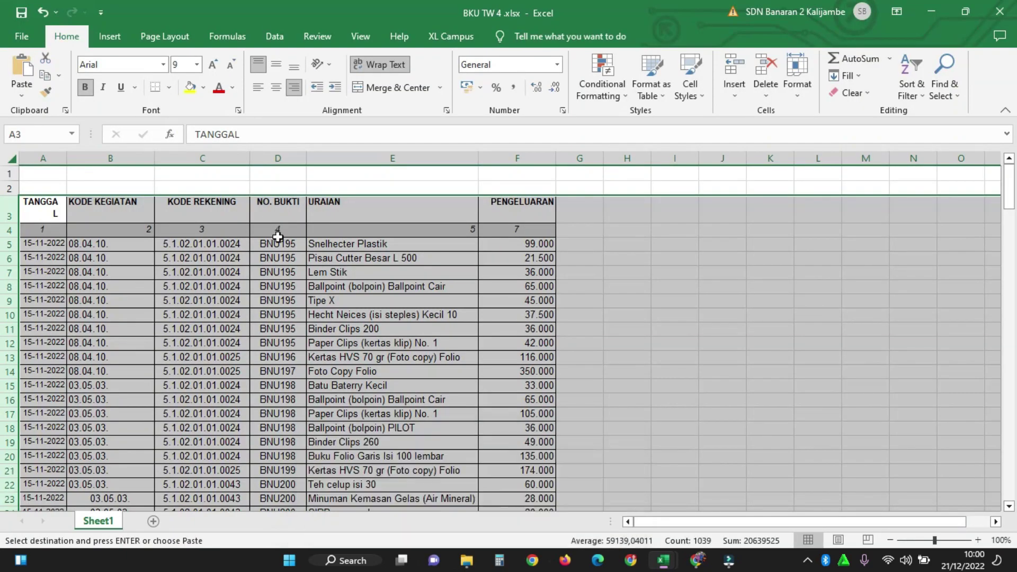
{"action": "mouse_move", "coordinate": [665, 565]}
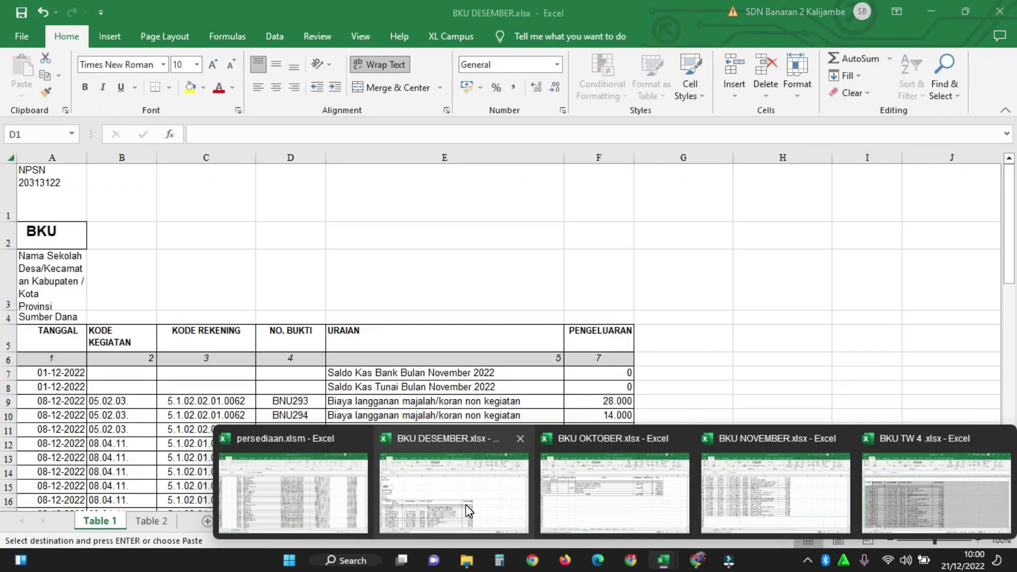
{"action": "left_click", "coordinate": [466, 505]}
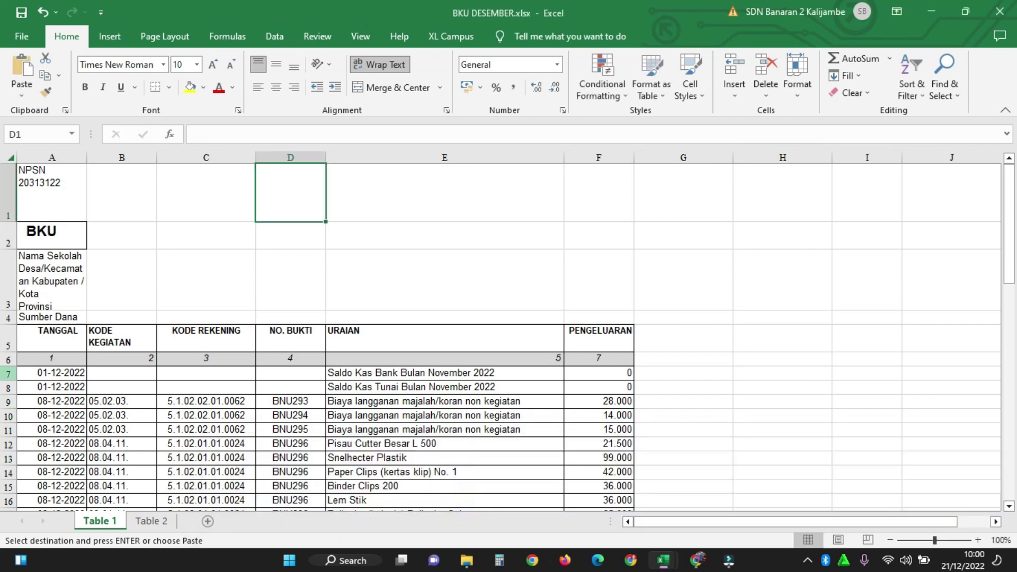
{"action": "left_click_drag", "start_coordinate": [8, 374], "coordinate": [58, 452]}
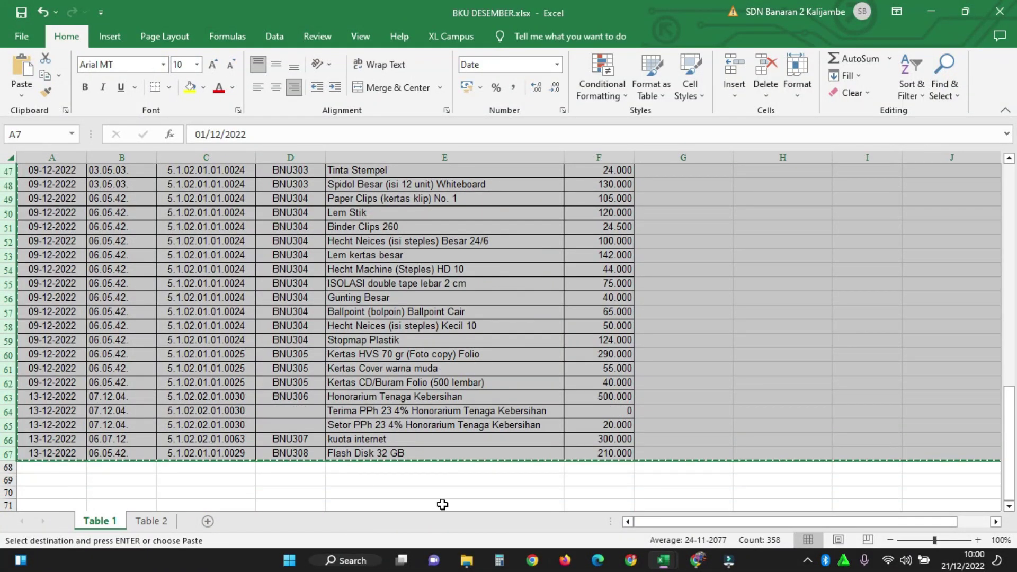
{"action": "mouse_move", "coordinate": [673, 567]}
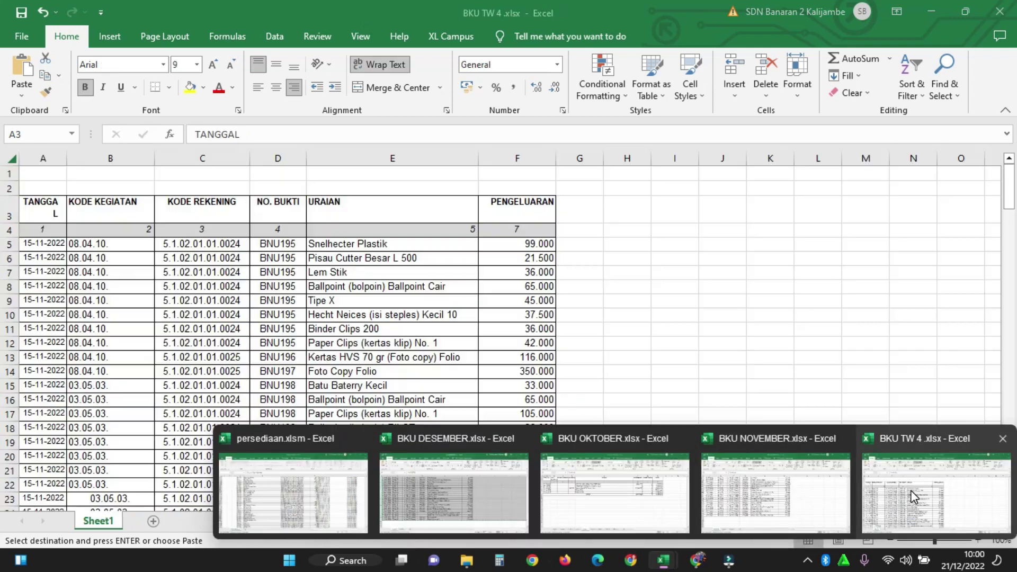
{"action": "left_click", "coordinate": [914, 498]}
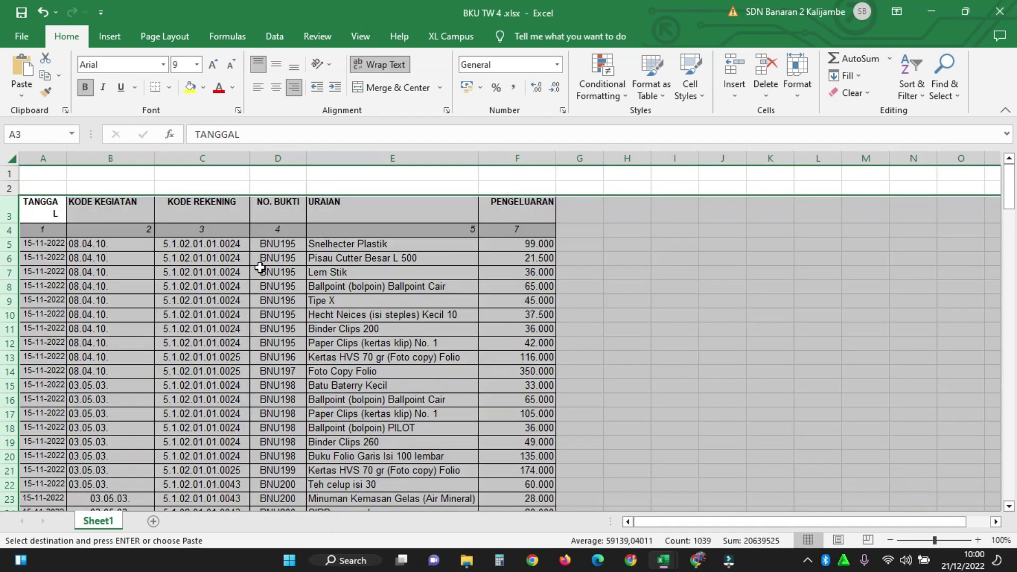
Step: Paste the copied December rows directly below the last November entry, starting at row 176
{"action": "scroll", "coordinate": [80, 422], "scroll_direction": "down", "scroll_amount": 20}
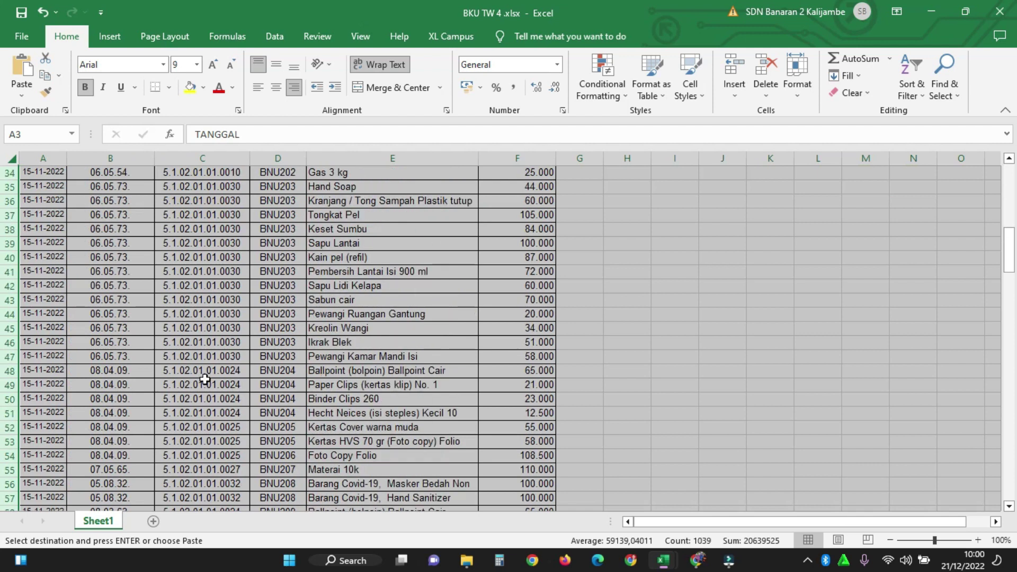
{"action": "scroll", "coordinate": [248, 359], "scroll_direction": "down", "scroll_amount": 20}
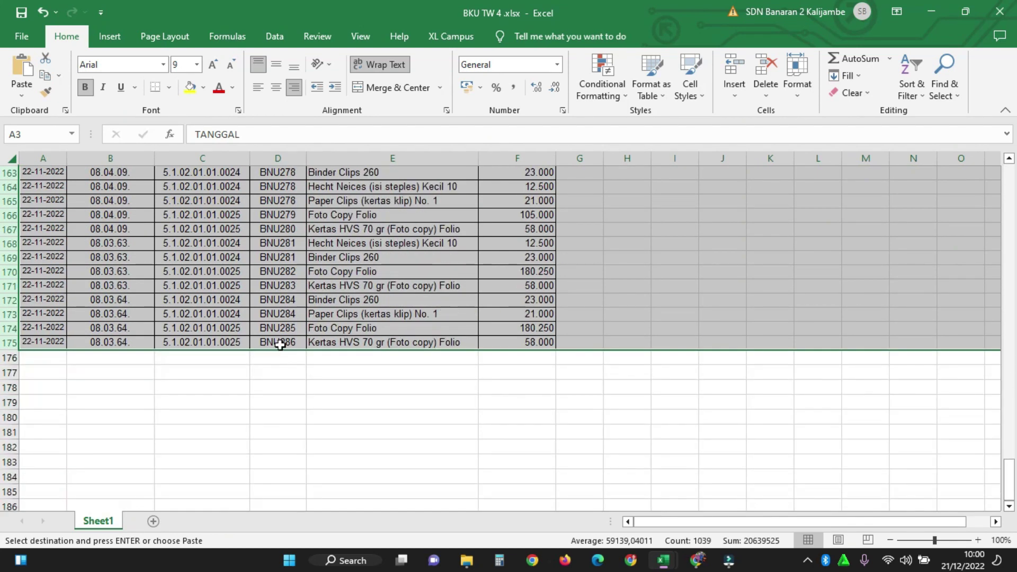
{"action": "scroll", "coordinate": [42, 276], "scroll_direction": "up", "scroll_amount": 4}
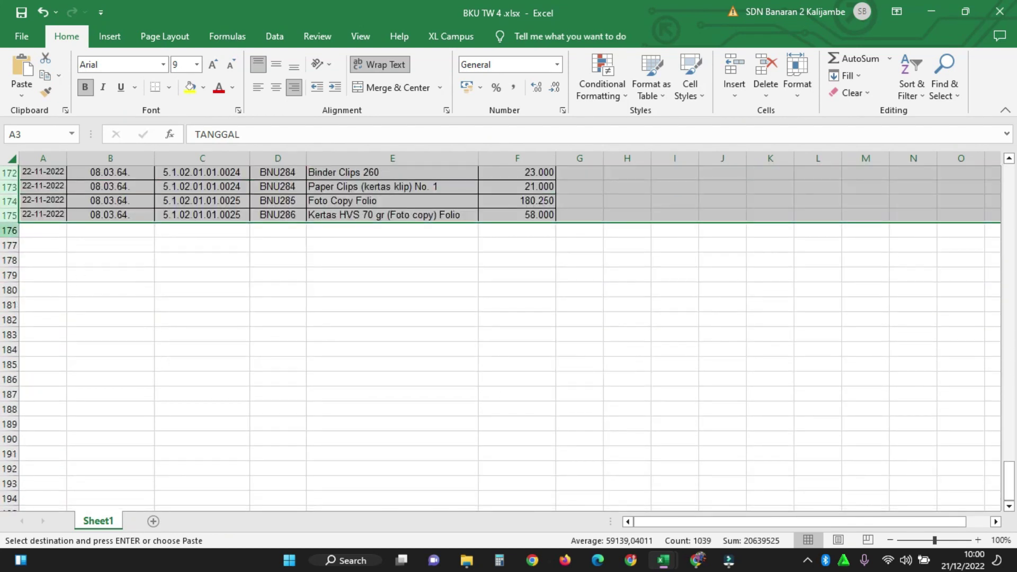
{"action": "right_click", "coordinate": [9, 231]}
{"action": "left_click", "coordinate": [36, 320]}
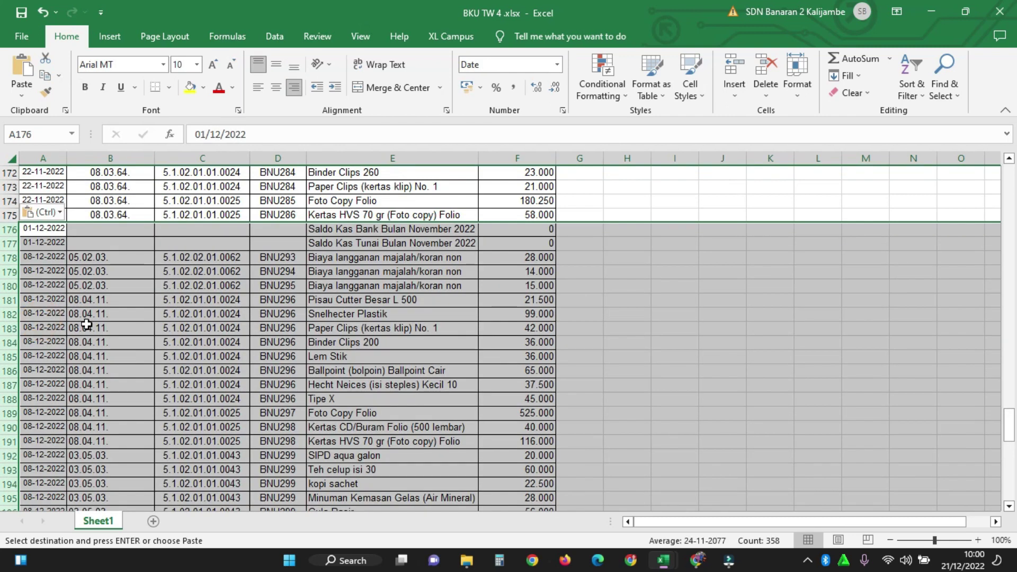
{"action": "left_click", "coordinate": [581, 328]}
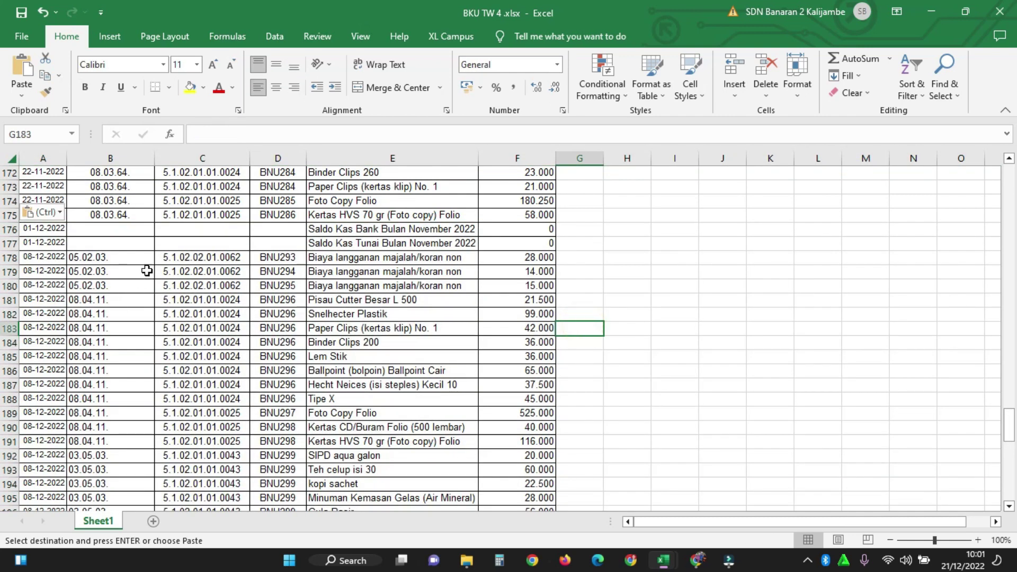
Step: Review the combined November and December rows from top to bottom, checking for stray balance and column-number rows
{"action": "scroll", "coordinate": [218, 317], "scroll_direction": "up", "scroll_amount": 5}
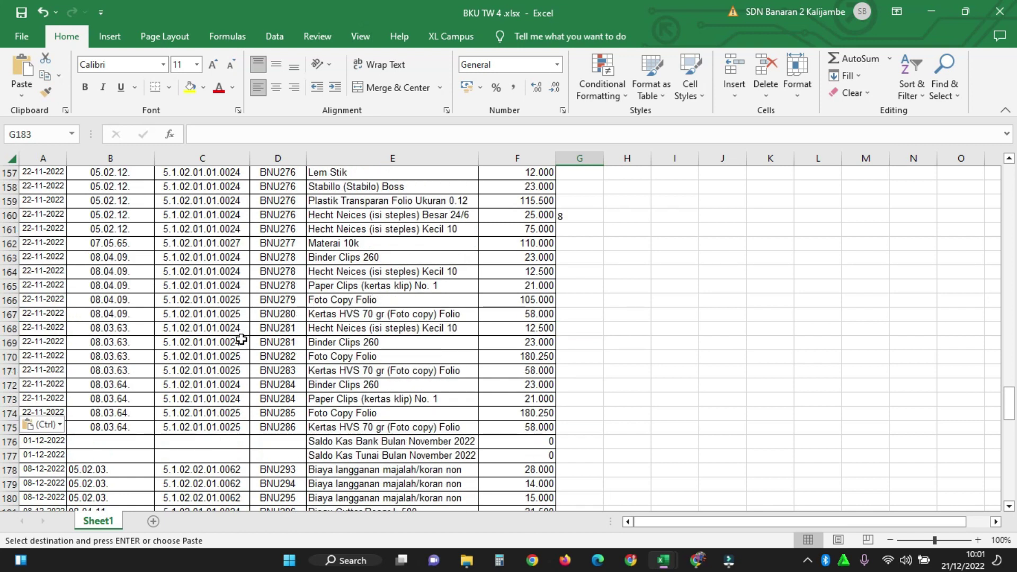
{"action": "scroll", "coordinate": [231, 266], "scroll_direction": "up", "scroll_amount": 17}
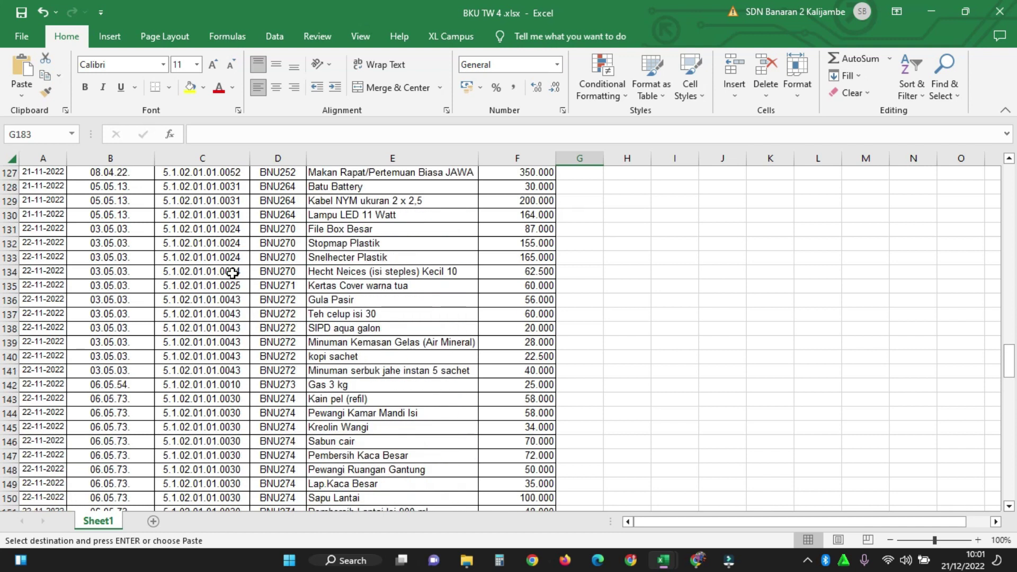
{"action": "scroll", "coordinate": [231, 266], "scroll_direction": "up", "scroll_amount": 20}
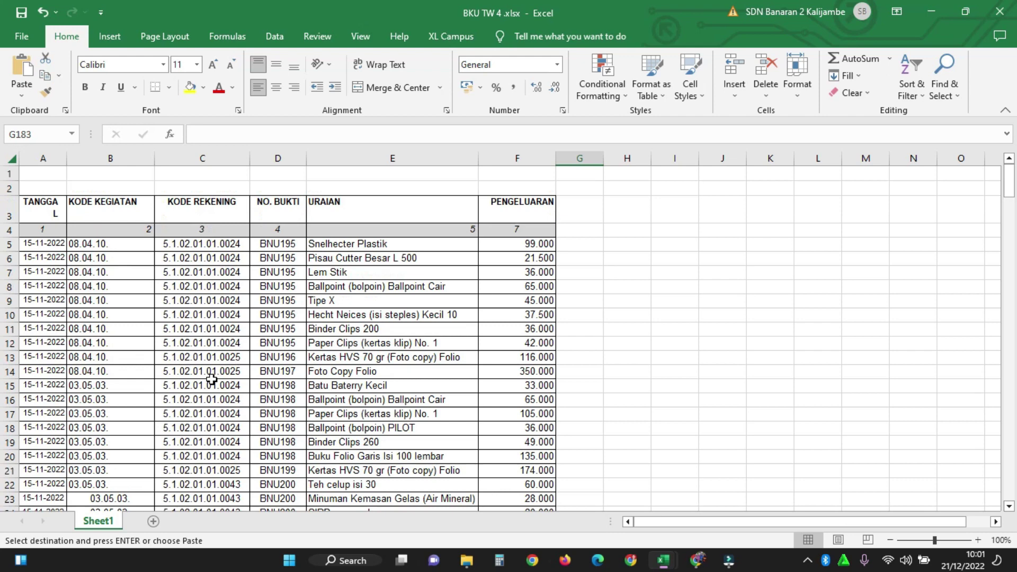
{"action": "scroll", "coordinate": [211, 379], "scroll_direction": "down", "scroll_amount": 20}
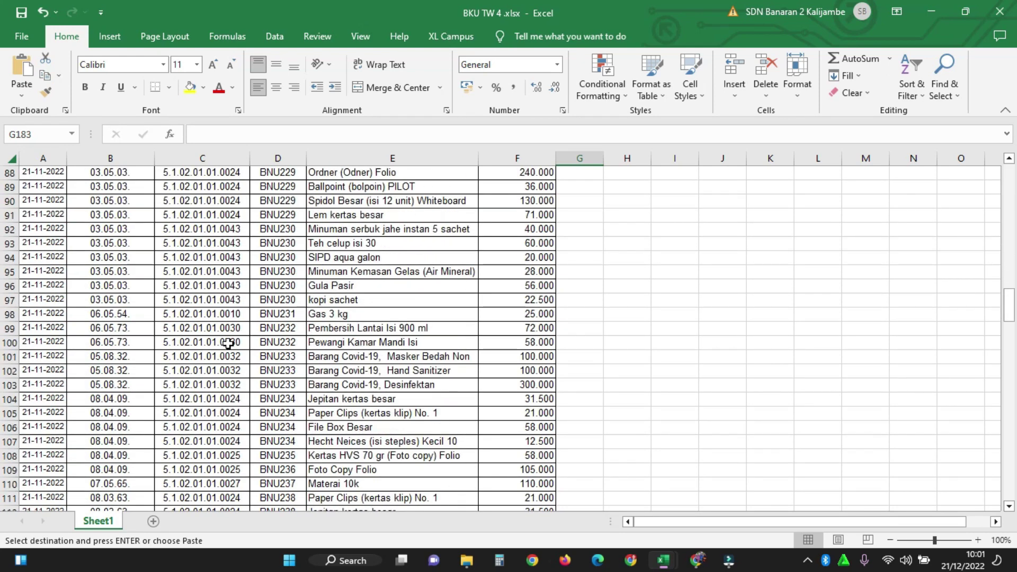
{"action": "scroll", "coordinate": [228, 343], "scroll_direction": "down", "scroll_amount": 20}
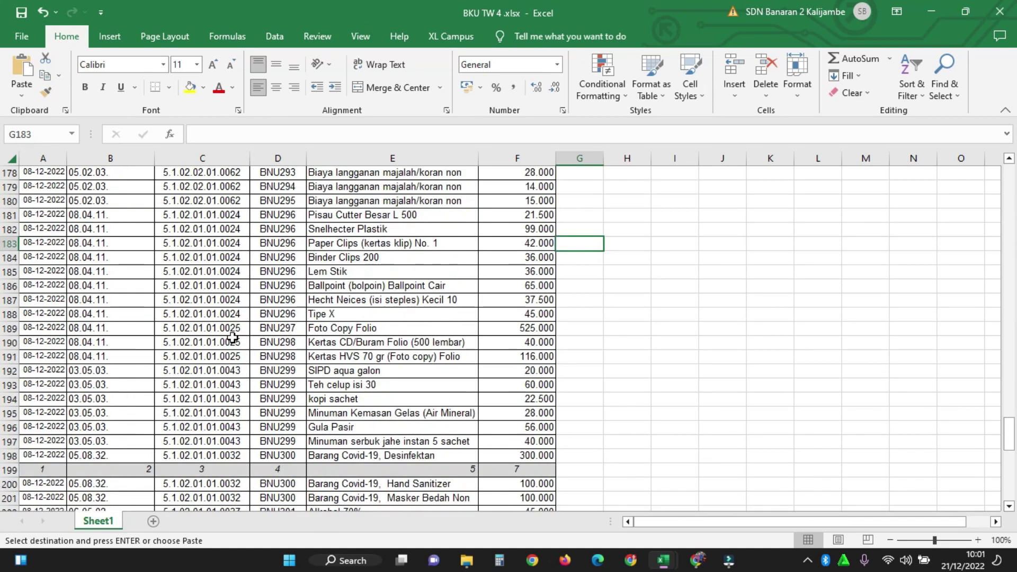
{"action": "scroll", "coordinate": [232, 338], "scroll_direction": "down", "scroll_amount": 6}
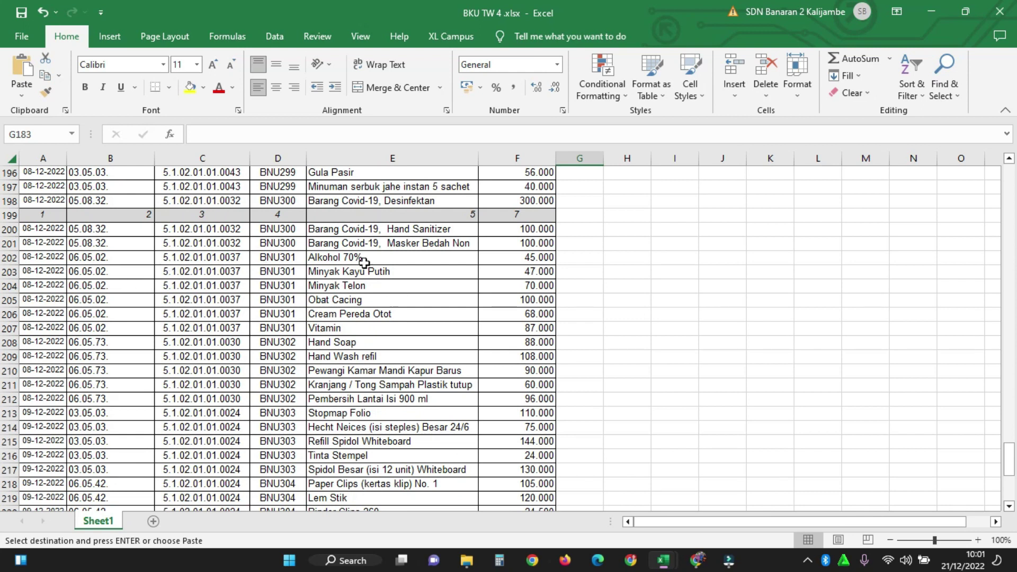
{"action": "scroll", "coordinate": [263, 271], "scroll_direction": "up", "scroll_amount": 8}
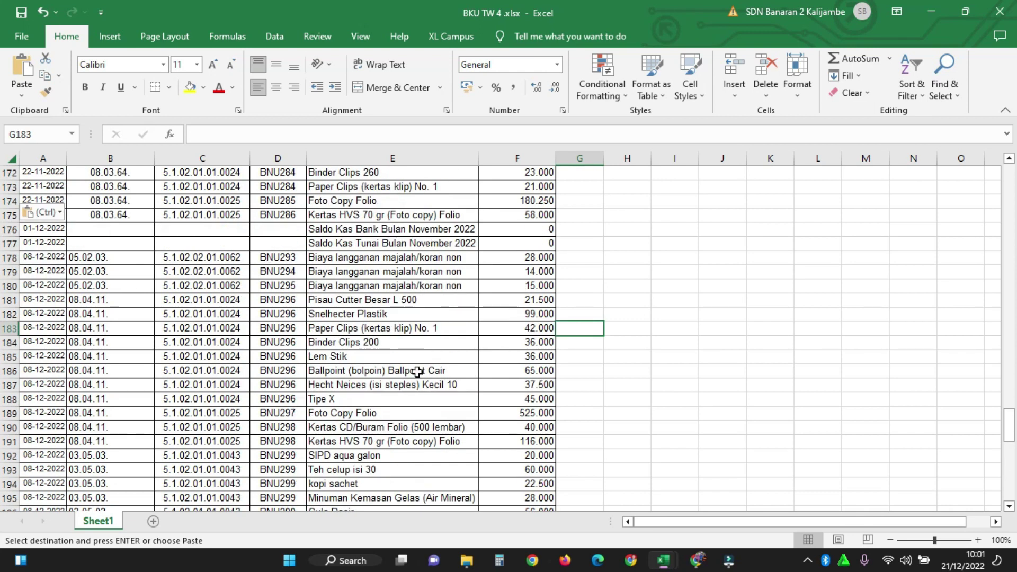
{"action": "scroll", "coordinate": [260, 276], "scroll_direction": "up", "scroll_amount": 20}
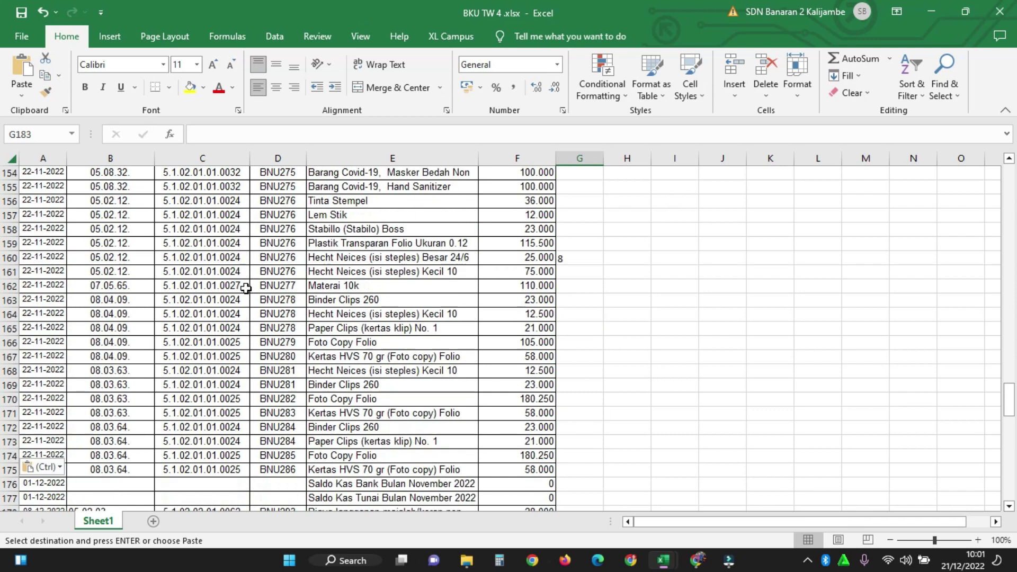
{"action": "scroll", "coordinate": [260, 276], "scroll_direction": "up", "scroll_amount": 20}
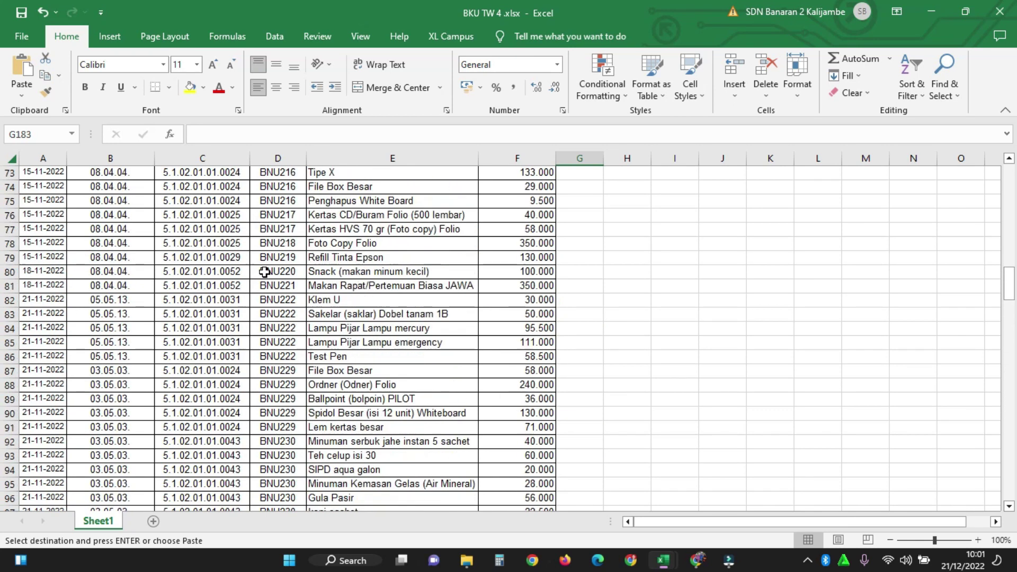
{"action": "scroll", "coordinate": [266, 271], "scroll_direction": "up", "scroll_amount": 6}
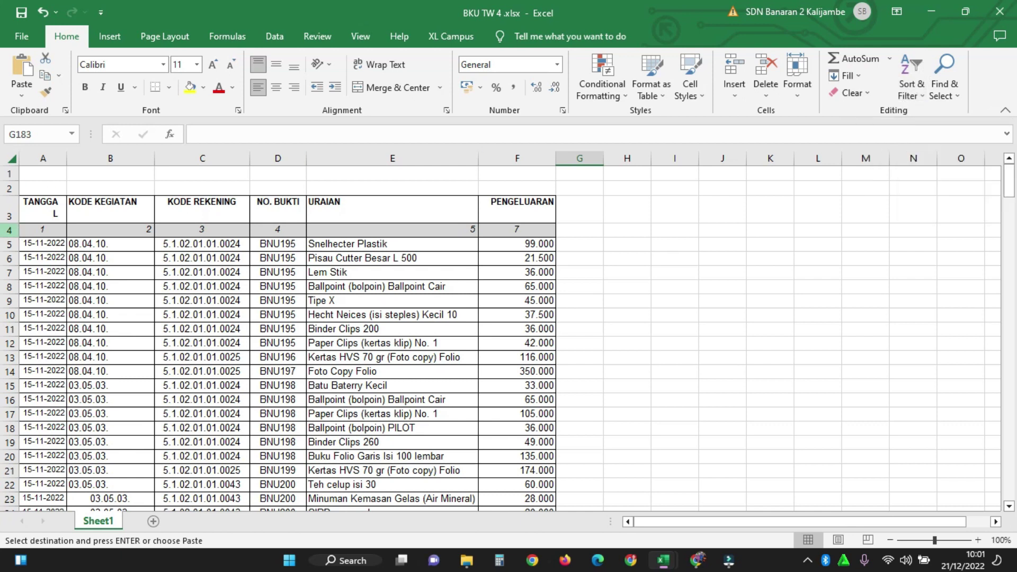
Step: Add filters to the column-number row, row 4, beneath the table headings
{"action": "left_click", "coordinate": [9, 230]}
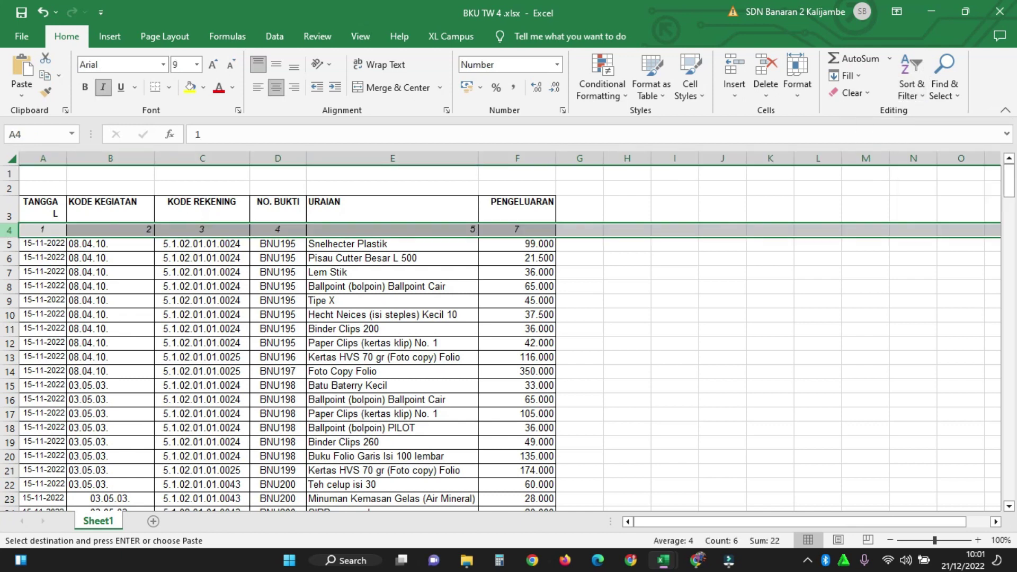
{"action": "left_click", "coordinate": [909, 75]}
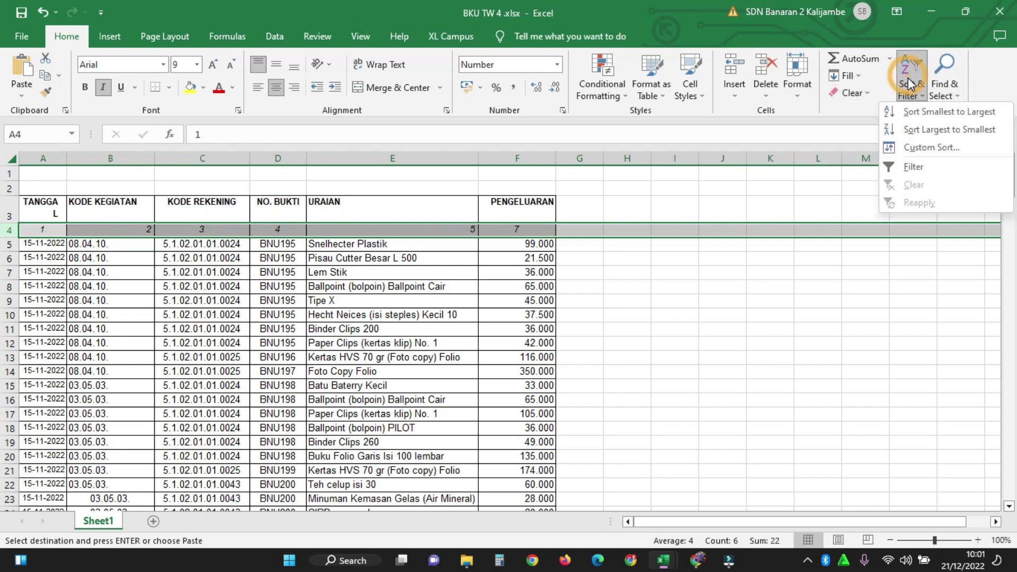
{"action": "left_click", "coordinate": [920, 169]}
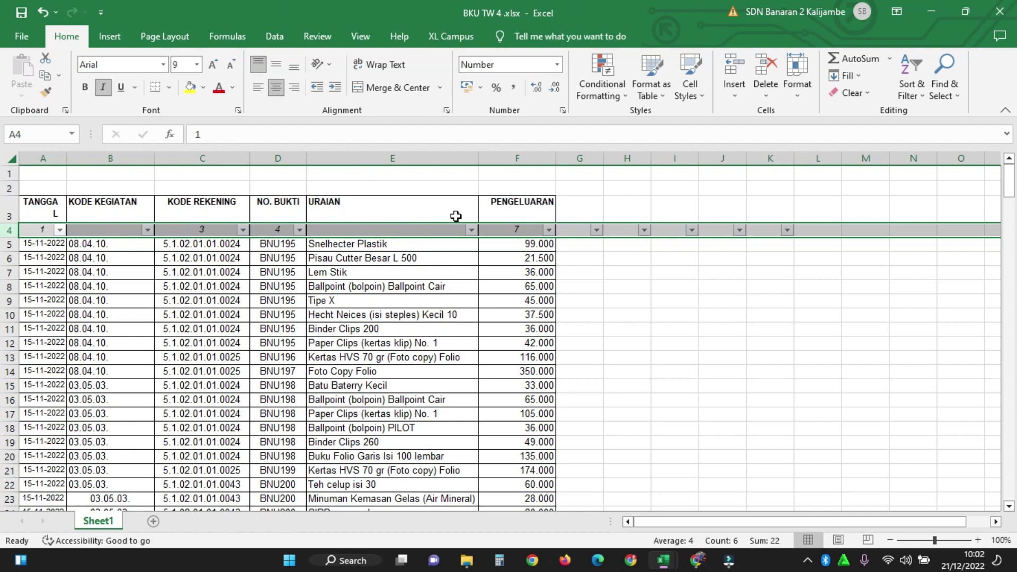
Step: Filter KODE REKENING to show only 3, 5.1.02.02.01.0062, 5.1.02.02.01.0063 and blanks
{"action": "left_click", "coordinate": [242, 230]}
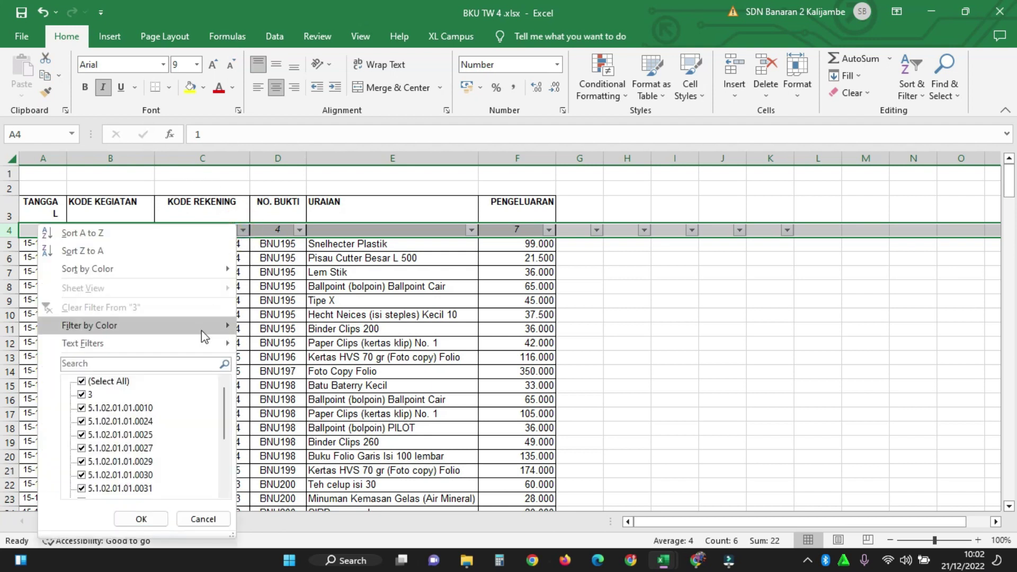
{"action": "scroll", "coordinate": [145, 383], "scroll_direction": "down", "scroll_amount": 1}
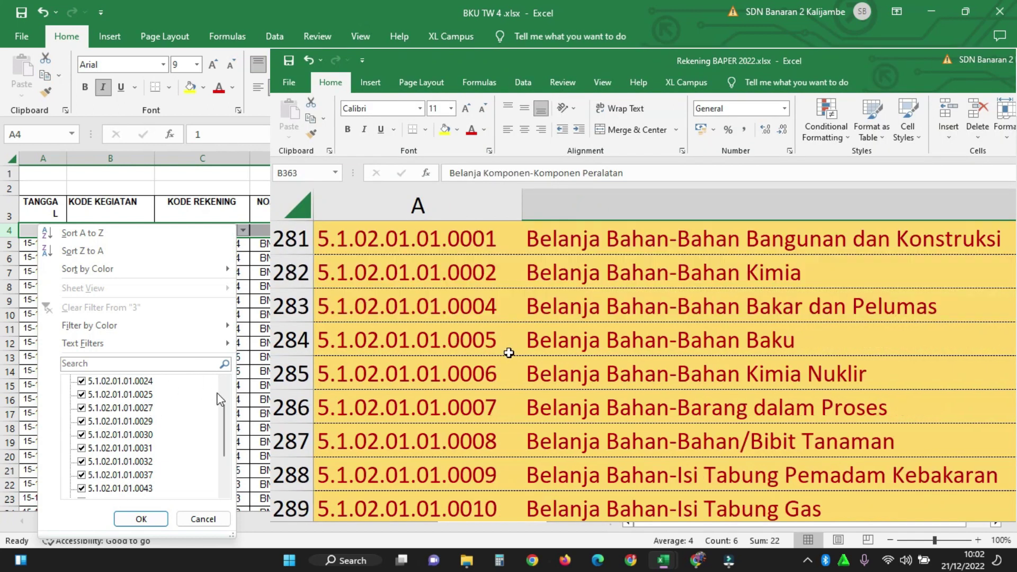
{"action": "scroll", "coordinate": [149, 400], "scroll_direction": "up", "scroll_amount": 1}
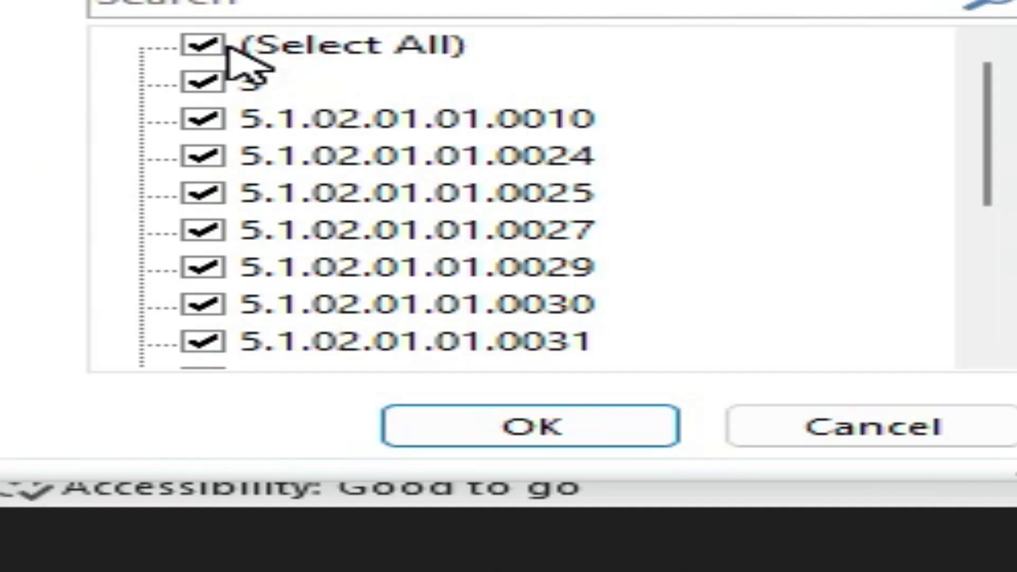
{"action": "left_click", "coordinate": [202, 46]}
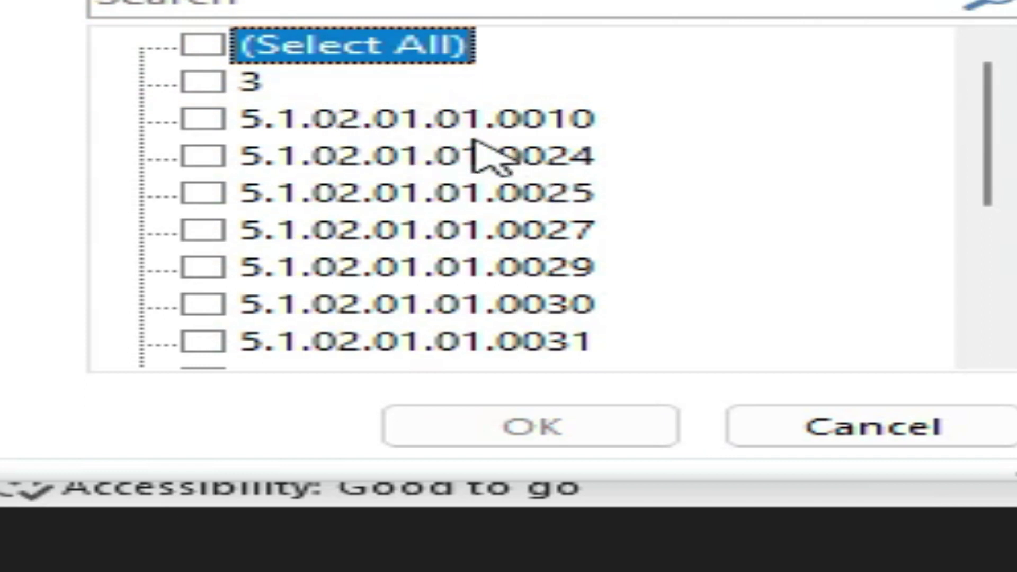
{"action": "left_click", "coordinate": [223, 83]}
{"action": "left_click", "coordinate": [223, 83]}
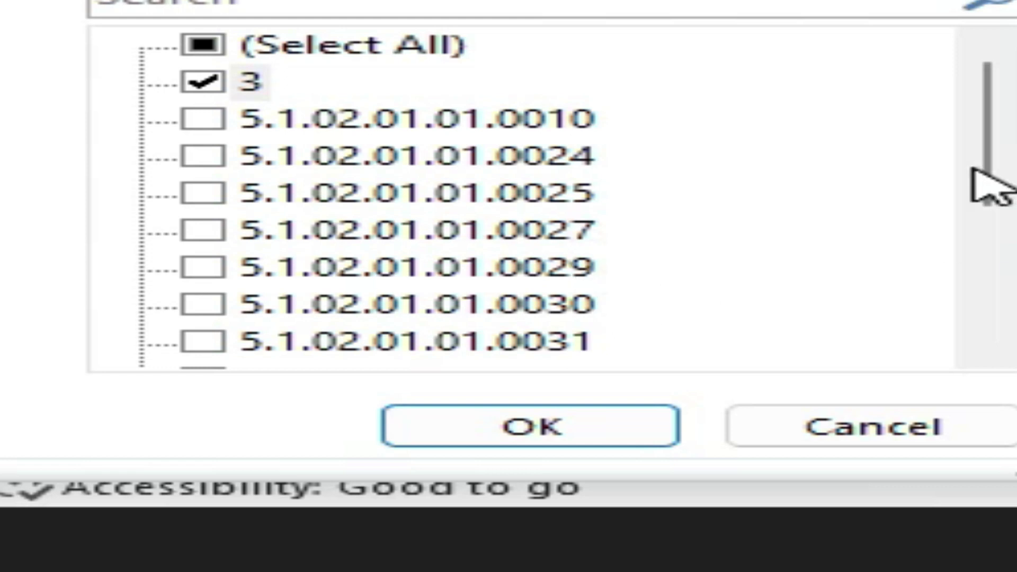
{"action": "left_click_drag", "start_coordinate": [992, 182], "coordinate": [1007, 325]}
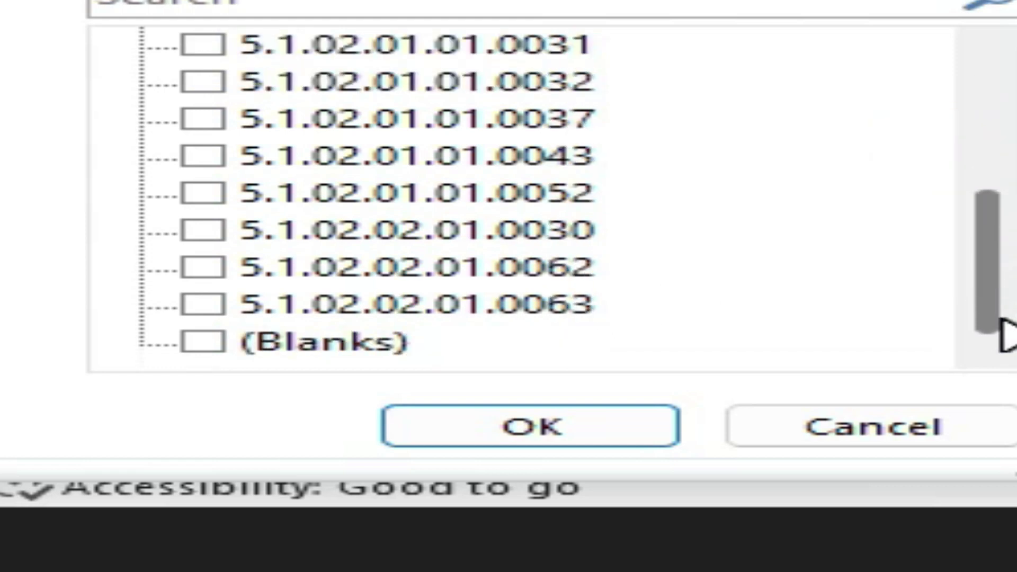
{"action": "left_click", "coordinate": [571, 271]}
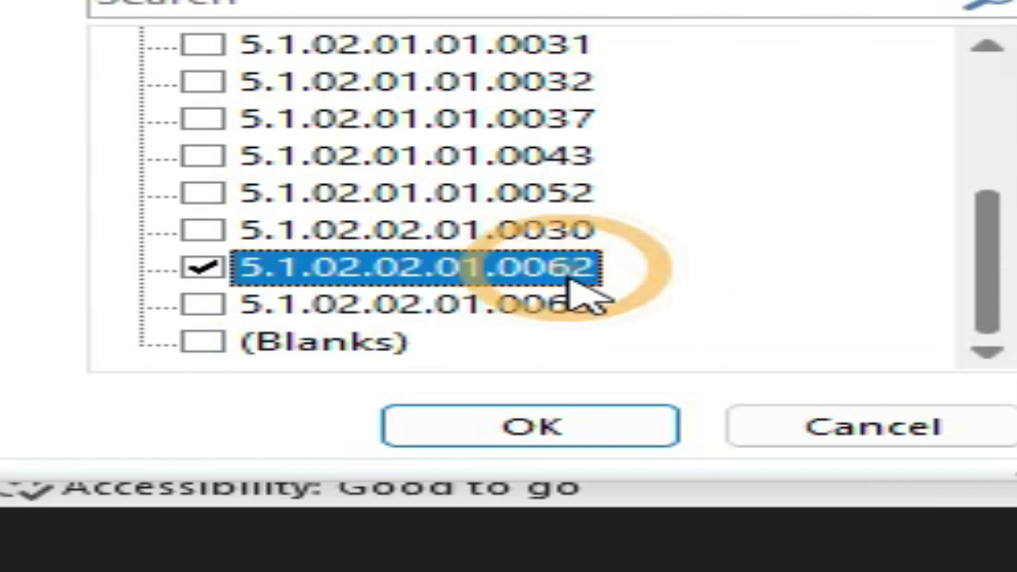
{"action": "left_click", "coordinate": [530, 305]}
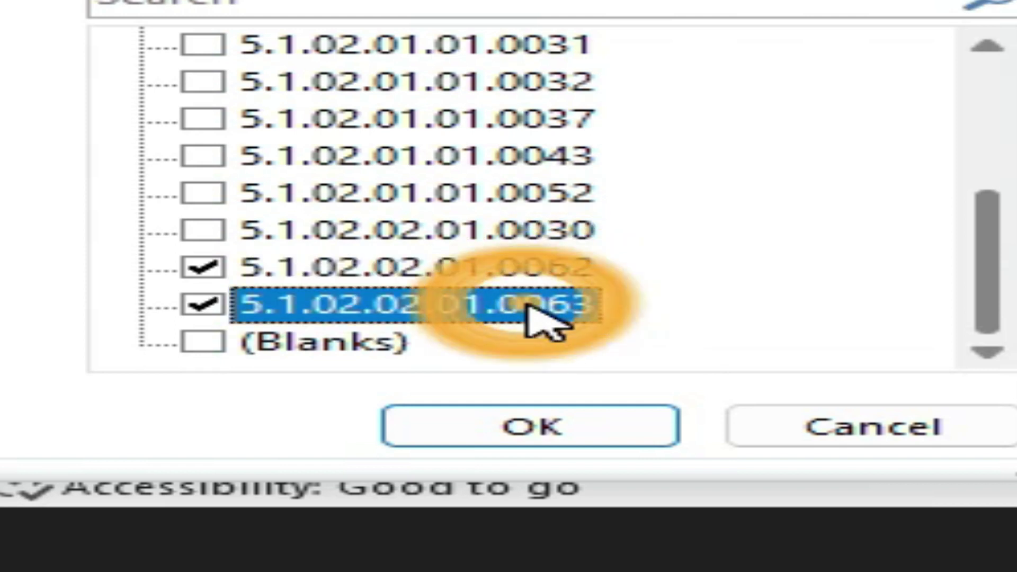
{"action": "left_click", "coordinate": [350, 345]}
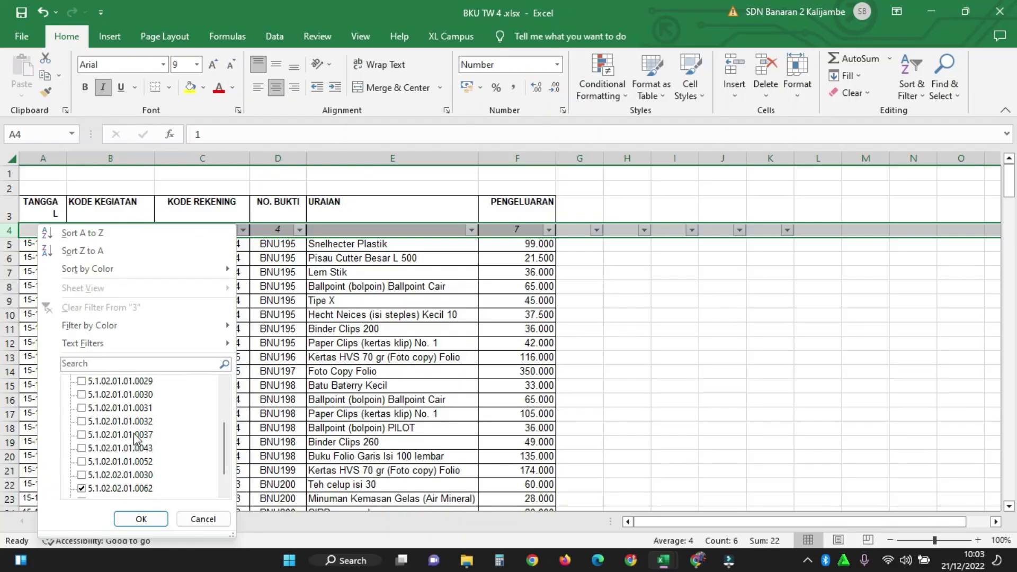
{"action": "scroll", "coordinate": [136, 439], "scroll_direction": "down", "scroll_amount": 1}
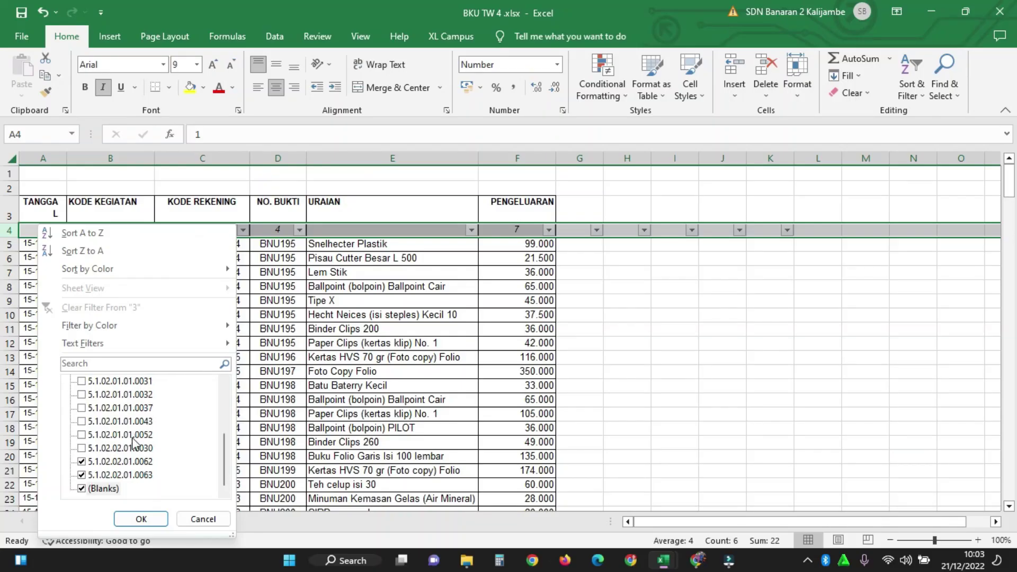
{"action": "left_click", "coordinate": [140, 519]}
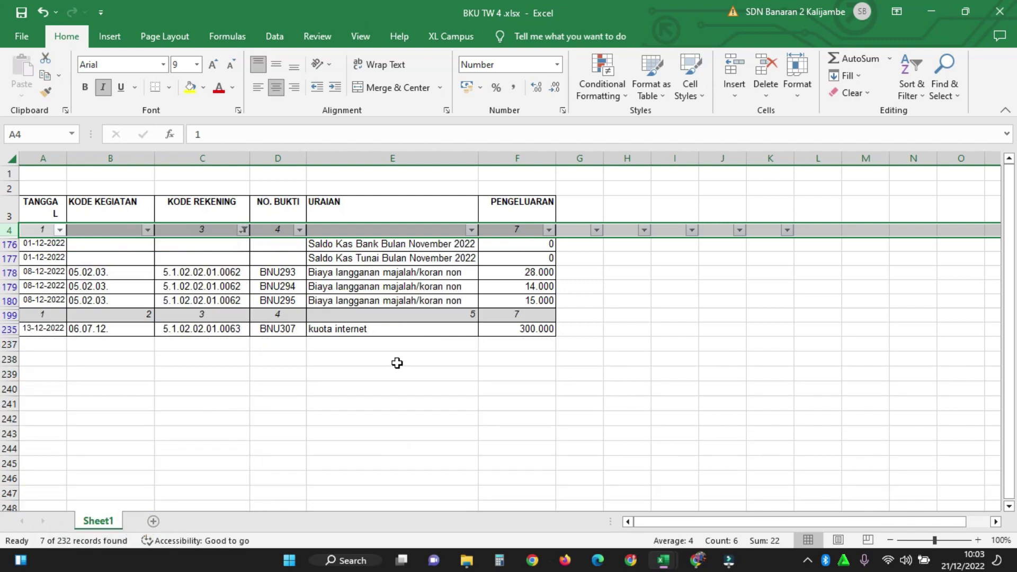
Step: Delete all the filtered rows from 176 to 235, including the cash balances, magazine subscriptions, repeated column numbers and internet quota
{"action": "left_click_drag", "start_coordinate": [9, 244], "coordinate": [10, 335]}
{"action": "right_click", "coordinate": [12, 245]}
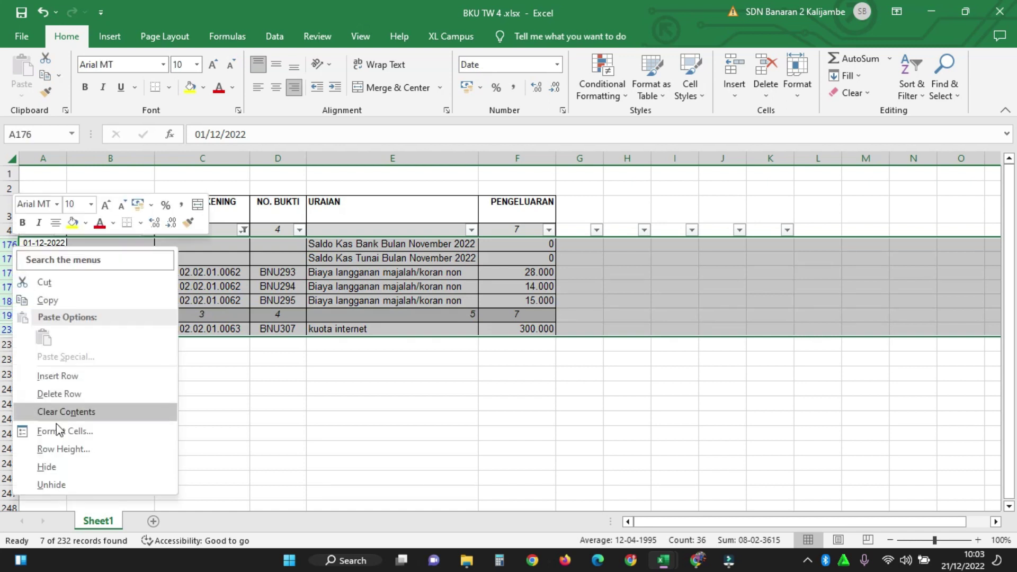
{"action": "left_click", "coordinate": [56, 394]}
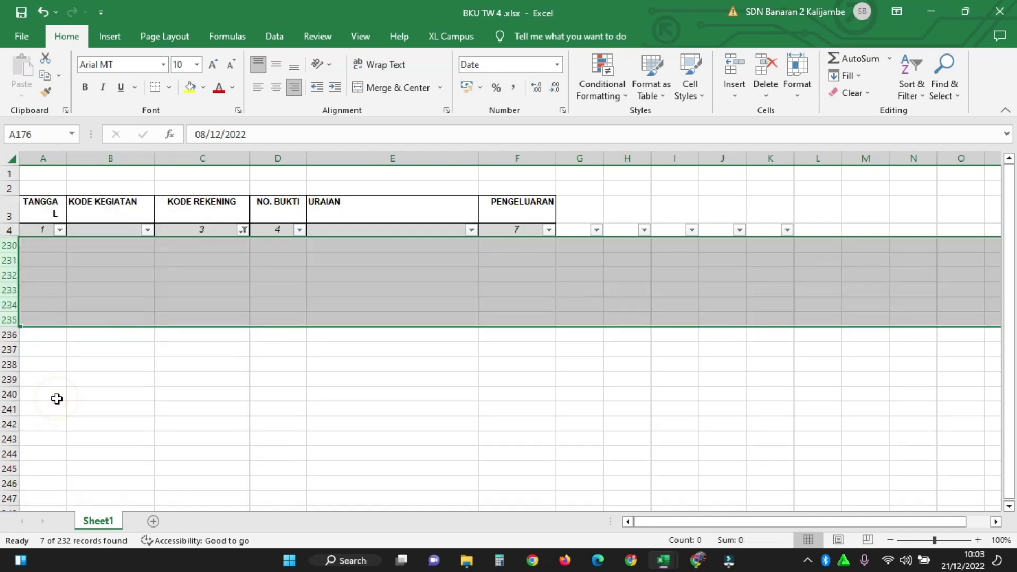
Step: Clear the KODE REKENING filter from the table
{"action": "left_click", "coordinate": [299, 230]}
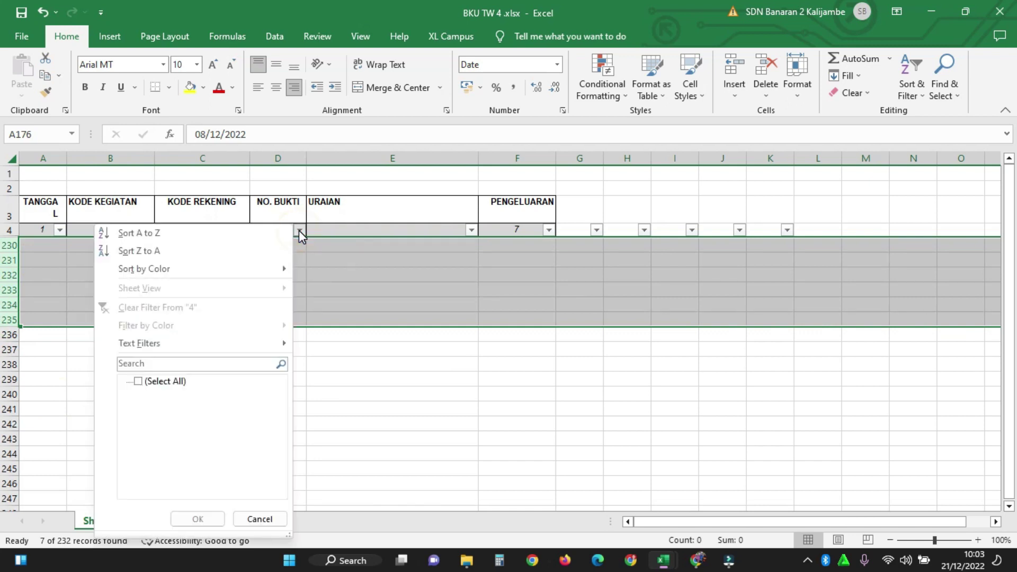
{"action": "left_click", "coordinate": [375, 342]}
{"action": "left_click", "coordinate": [908, 88]}
{"action": "left_click", "coordinate": [920, 185]}
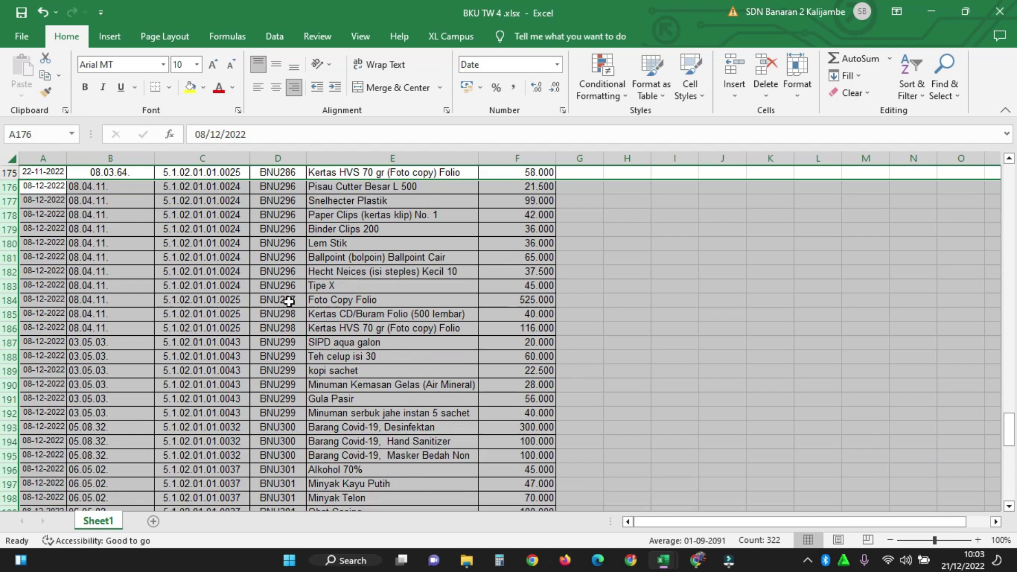
Step: Filter the NO. BUKTI column to show only the blank entries
{"action": "scroll", "coordinate": [299, 281], "scroll_direction": "up", "scroll_amount": 20}
{"action": "scroll", "coordinate": [299, 281], "scroll_direction": "up", "scroll_amount": 20}
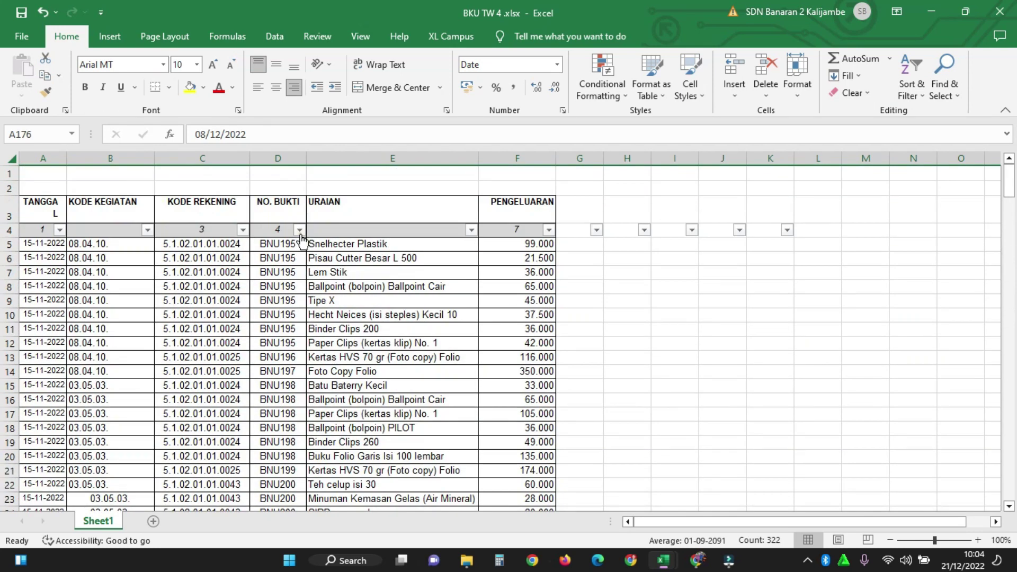
{"action": "left_click", "coordinate": [299, 230]}
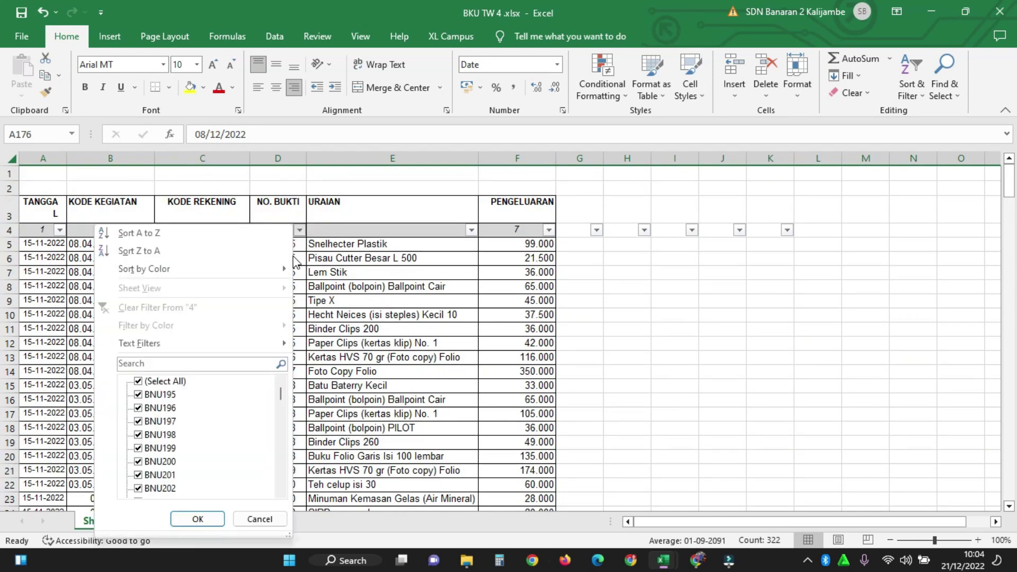
{"action": "left_click", "coordinate": [138, 381]}
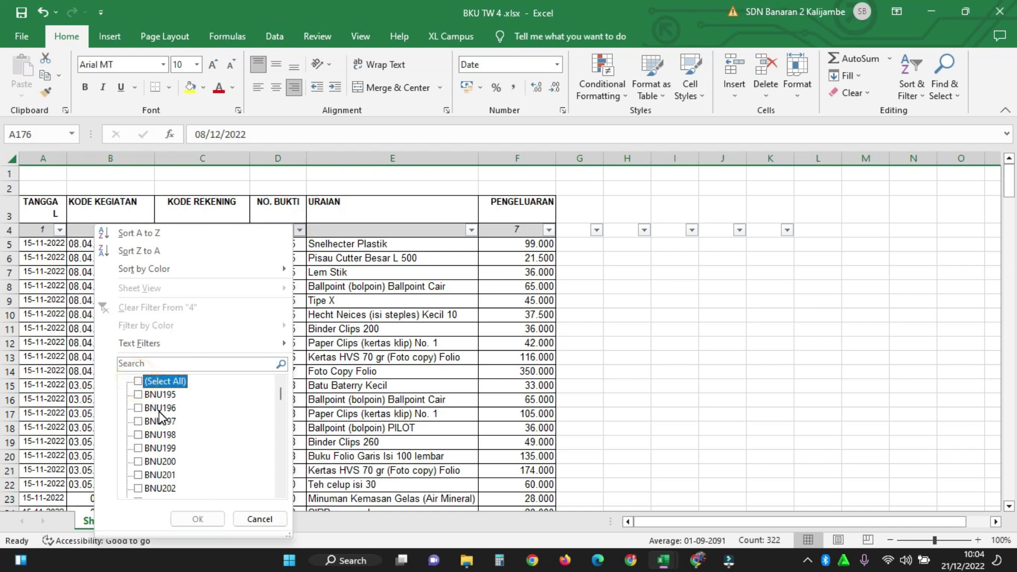
{"action": "scroll", "coordinate": [160, 416], "scroll_direction": "down", "scroll_amount": 20}
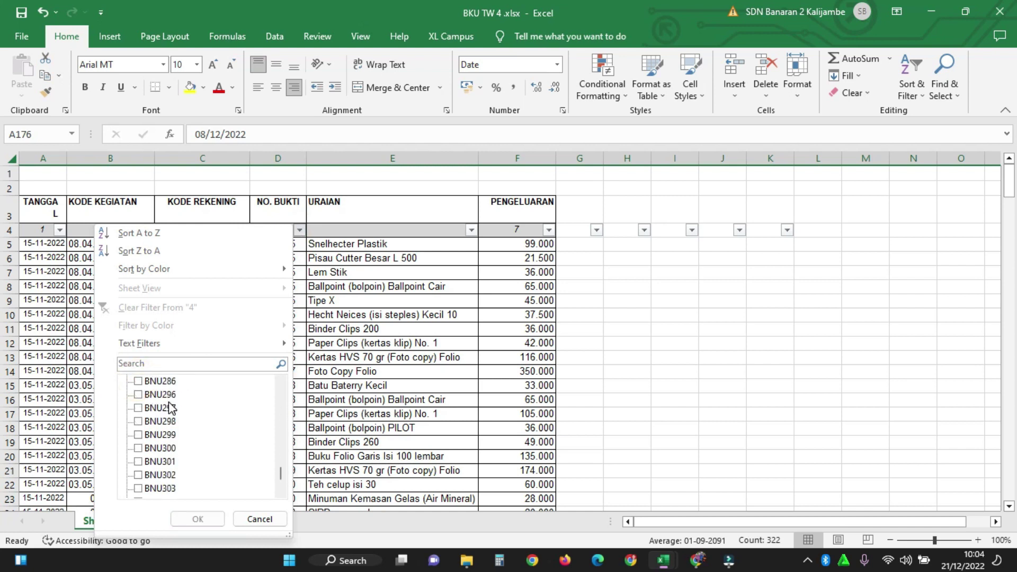
{"action": "left_click", "coordinate": [157, 489]}
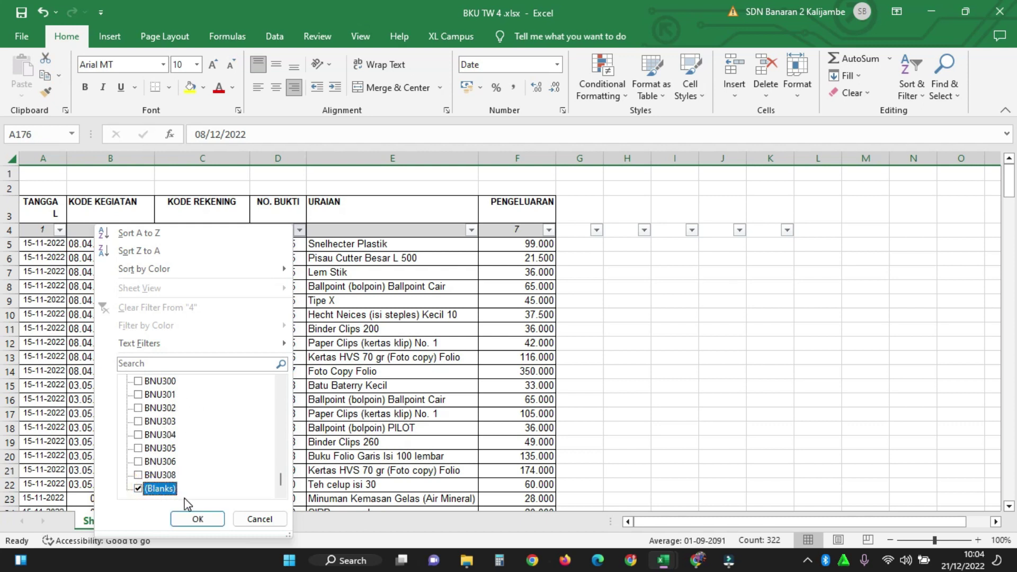
{"action": "left_click", "coordinate": [201, 521]}
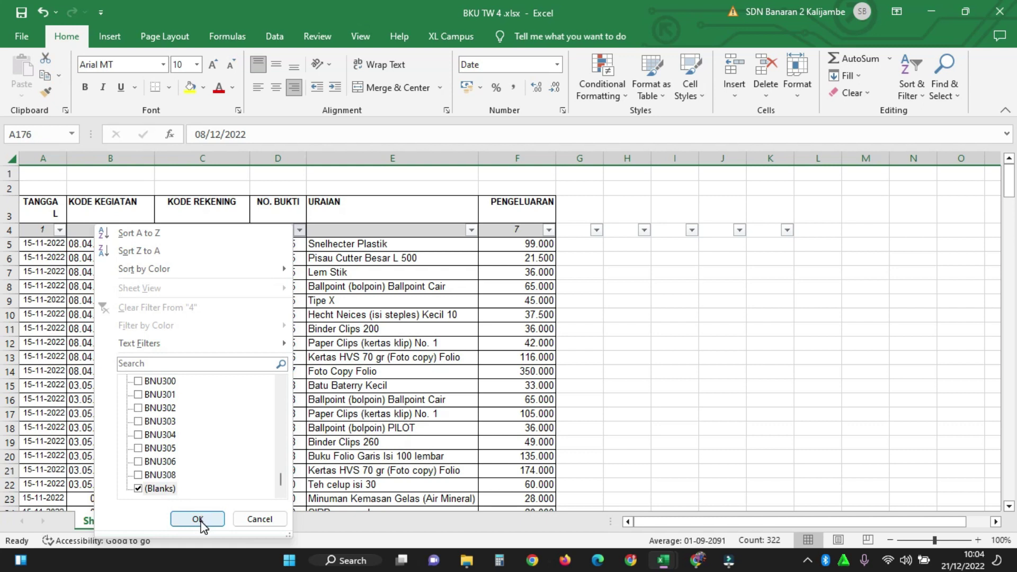
{"action": "left_click", "coordinate": [199, 520]}
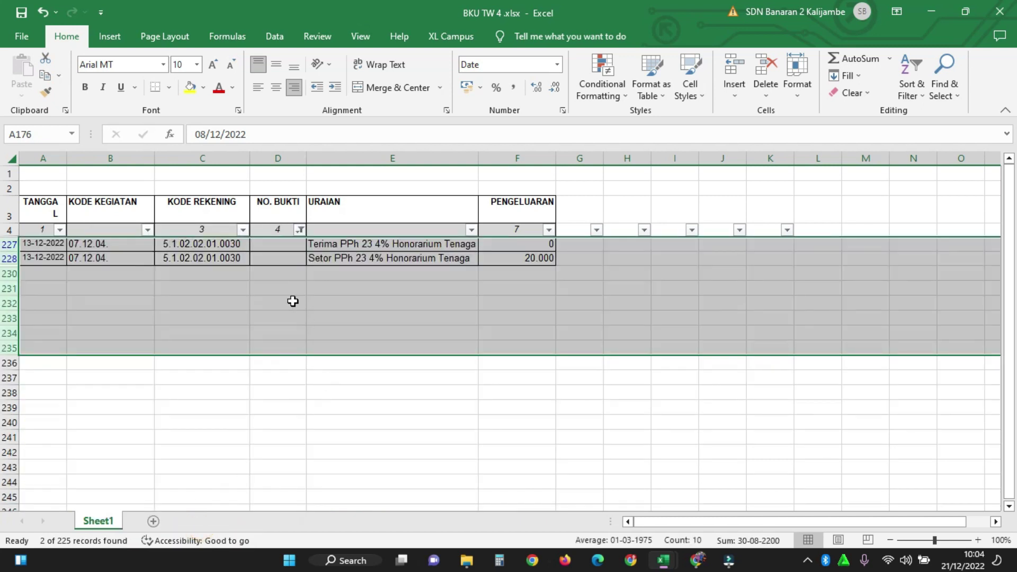
Step: Delete the two filtered PPh 23 4% Honorarium Tenaga rows, 227 and 228, and clear the NO. BUKTI filter
{"action": "left_click_drag", "start_coordinate": [11, 244], "coordinate": [15, 258]}
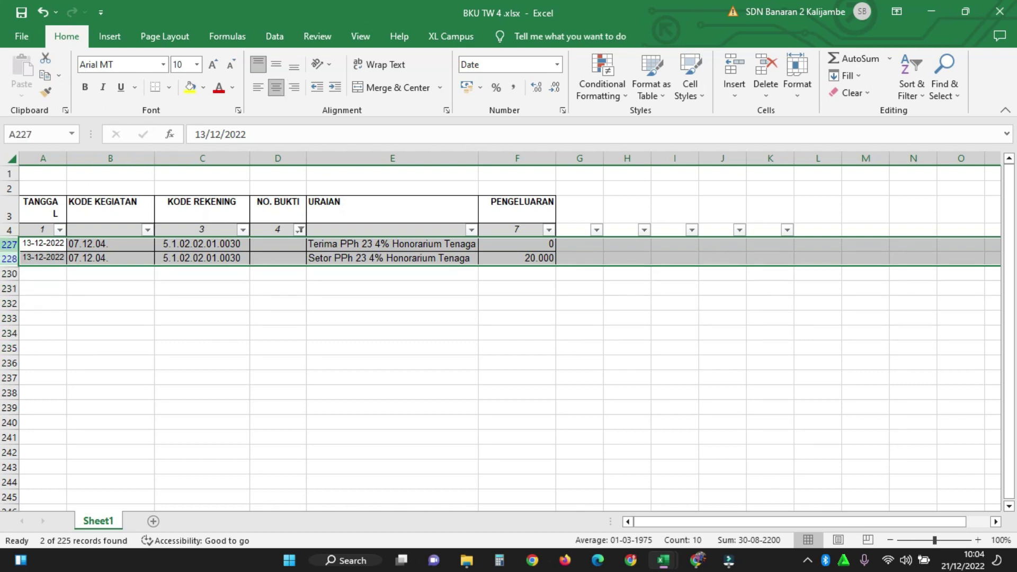
{"action": "right_click", "coordinate": [14, 251]}
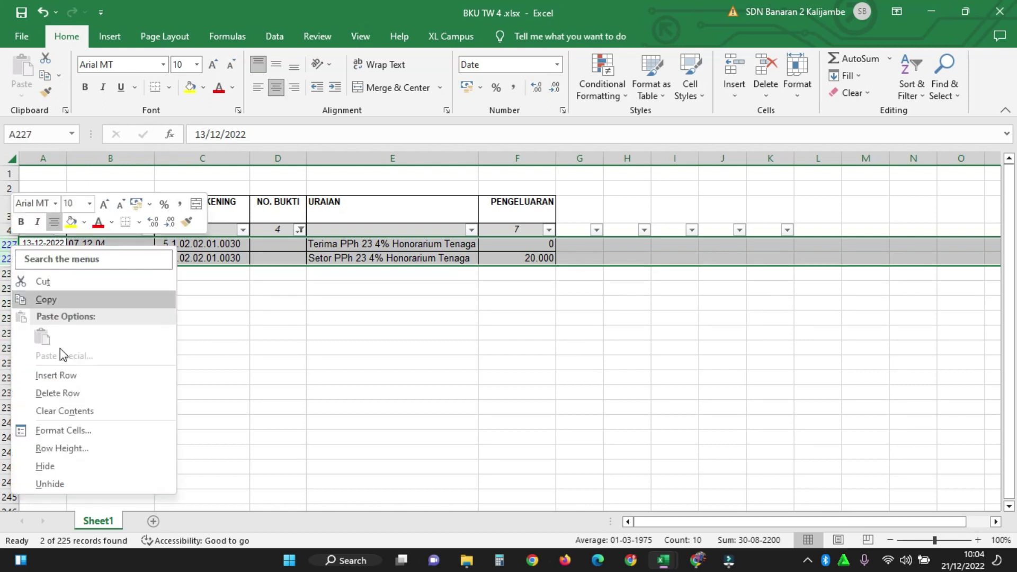
{"action": "left_click", "coordinate": [66, 397]}
{"action": "left_click", "coordinate": [918, 93]}
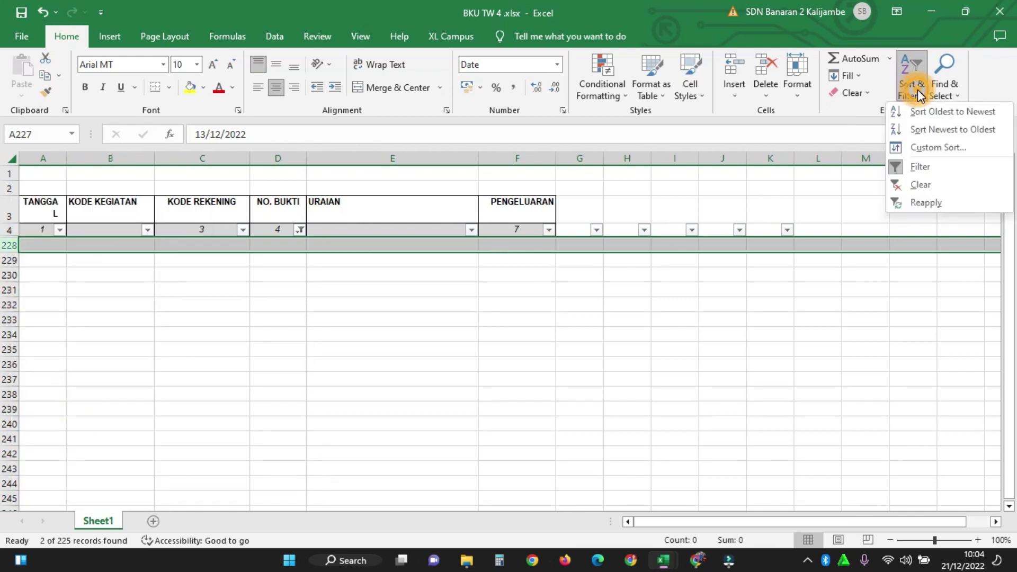
{"action": "left_click", "coordinate": [939, 185]}
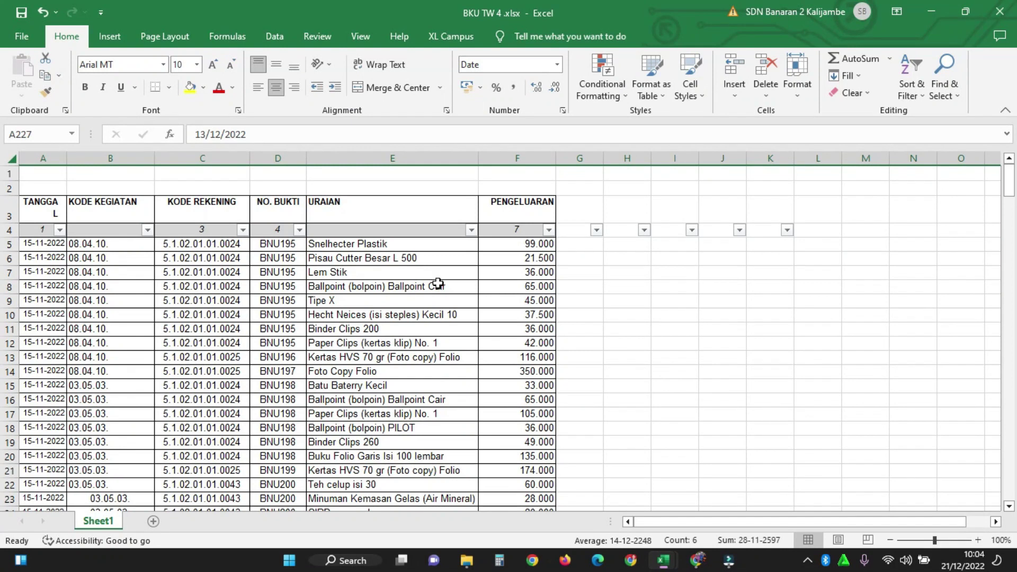
Step: Fill the November 2022 rows, from row 5 to row 175, with yellow
{"action": "scroll", "coordinate": [370, 240], "scroll_direction": "down", "scroll_amount": 20}
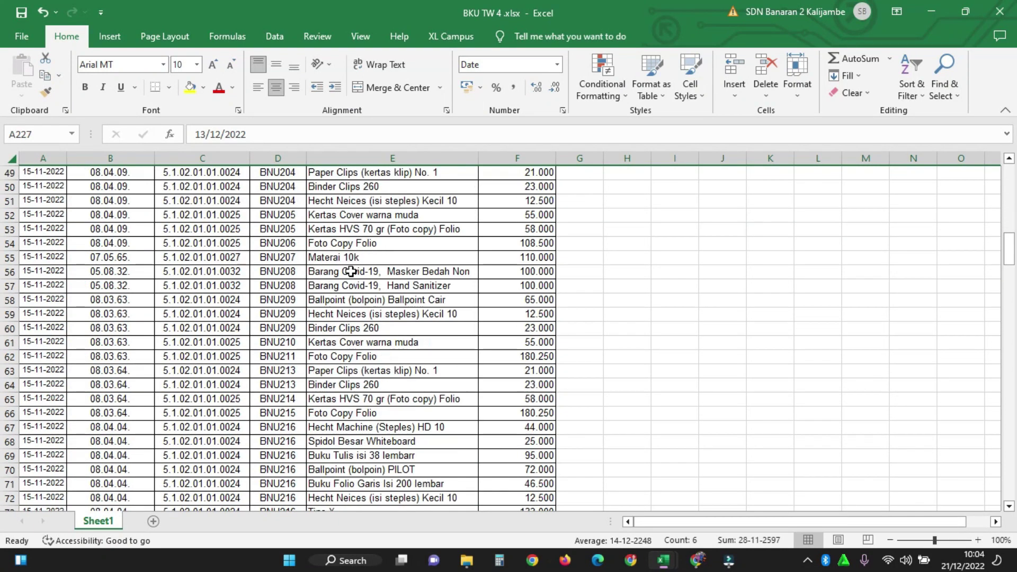
{"action": "scroll", "coordinate": [339, 312], "scroll_direction": "down", "scroll_amount": 14}
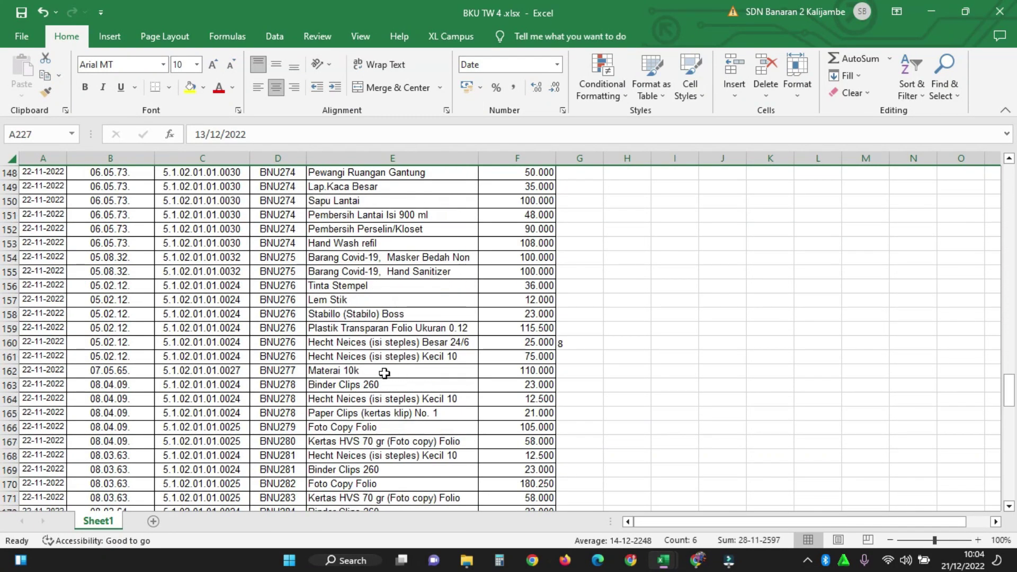
{"action": "scroll", "coordinate": [385, 418], "scroll_direction": "down", "scroll_amount": 7}
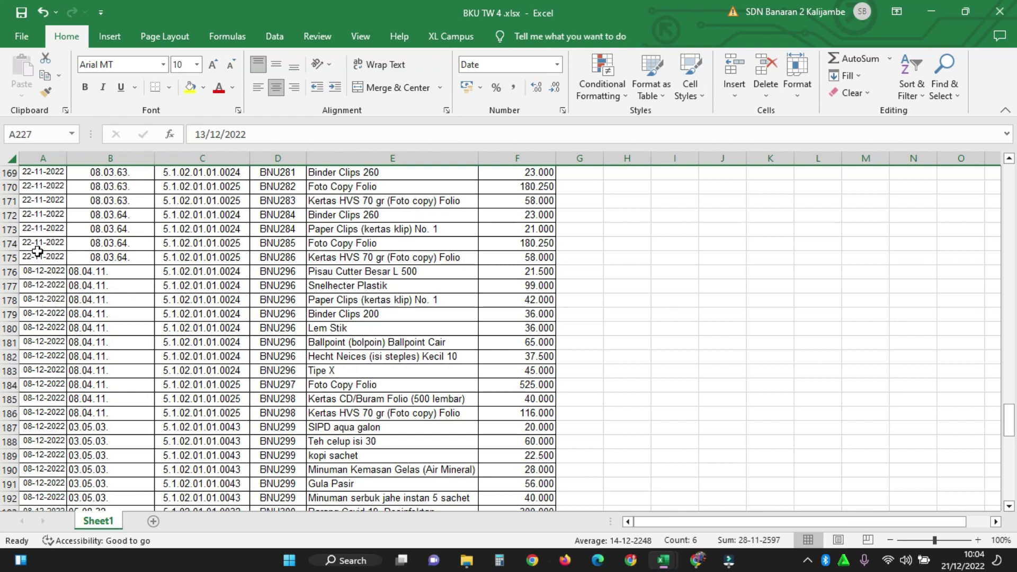
{"action": "scroll", "coordinate": [37, 251], "scroll_direction": "up", "scroll_amount": 20}
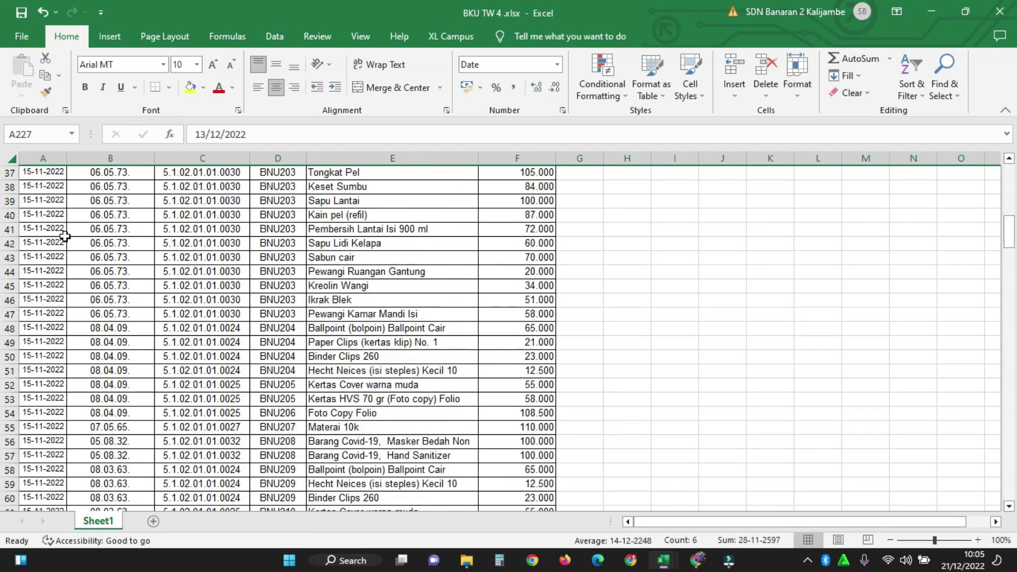
{"action": "scroll", "coordinate": [65, 237], "scroll_direction": "up", "scroll_amount": 12}
{"action": "left_click_drag", "start_coordinate": [9, 244], "coordinate": [23, 506]}
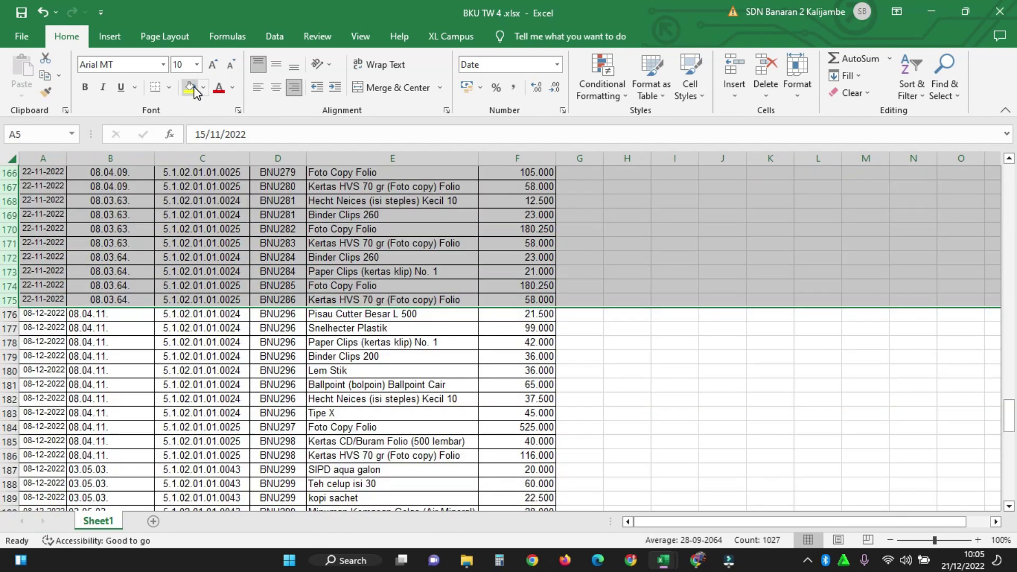
{"action": "left_click", "coordinate": [194, 87]}
{"action": "scroll", "coordinate": [262, 275], "scroll_direction": "up", "scroll_amount": 20}
{"action": "left_click", "coordinate": [265, 273]}
Step: Fill the December 2022 rows, from row 176 to row 227, with the standard blue color
{"action": "scroll", "coordinate": [416, 356], "scroll_direction": "down", "scroll_amount": 11}
{"action": "scroll", "coordinate": [416, 356], "scroll_direction": "down", "scroll_amount": 20}
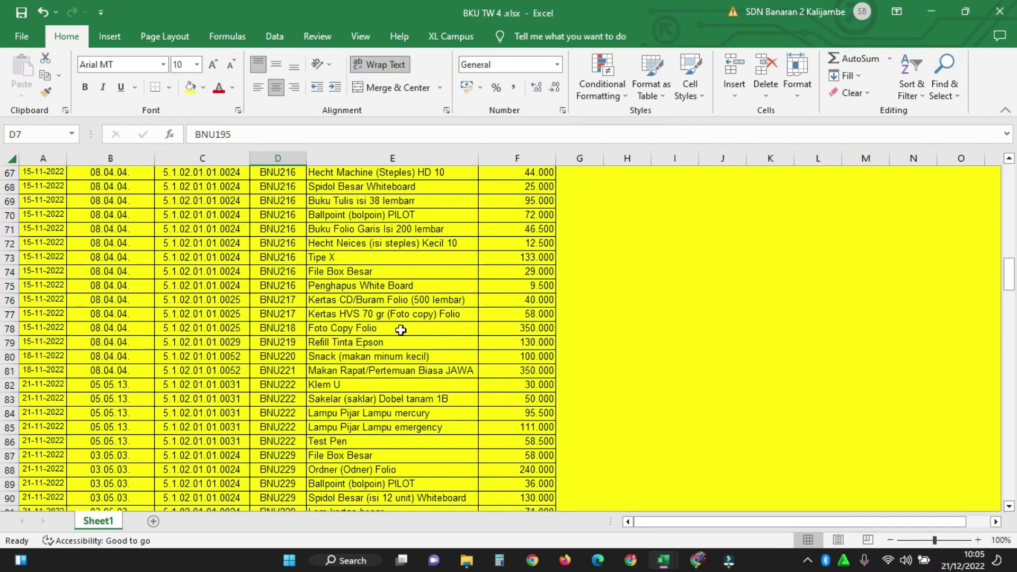
{"action": "scroll", "coordinate": [370, 342], "scroll_direction": "down", "scroll_amount": 12}
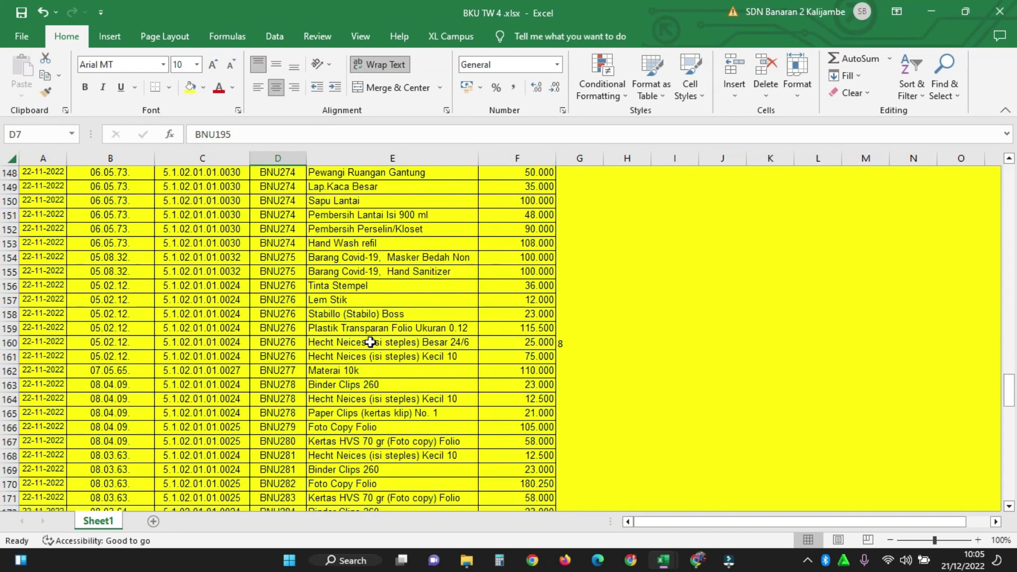
{"action": "left_click_drag", "start_coordinate": [22, 275], "coordinate": [21, 470]}
{"action": "left_click", "coordinate": [203, 87]}
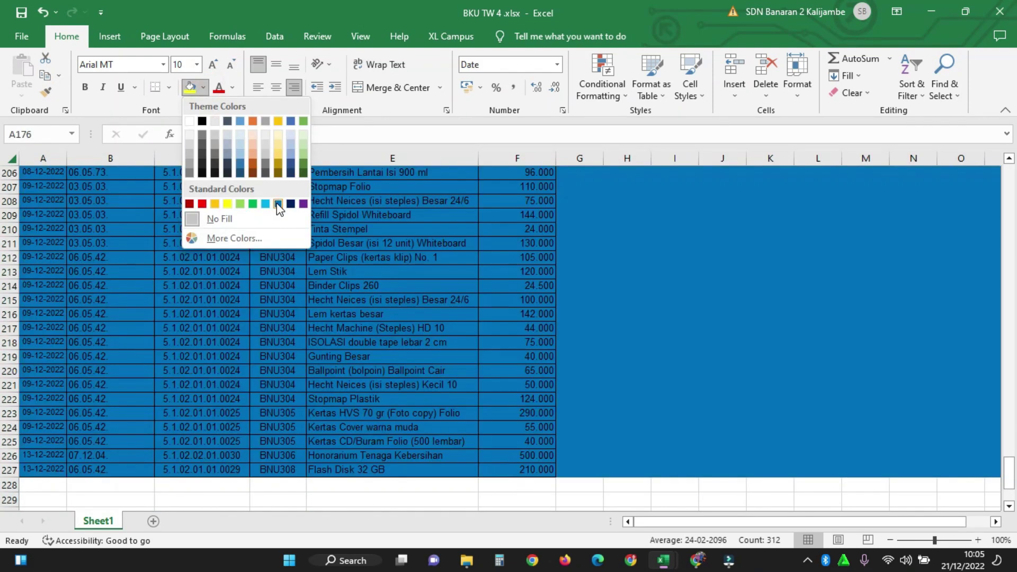
{"action": "left_click", "coordinate": [278, 204]}
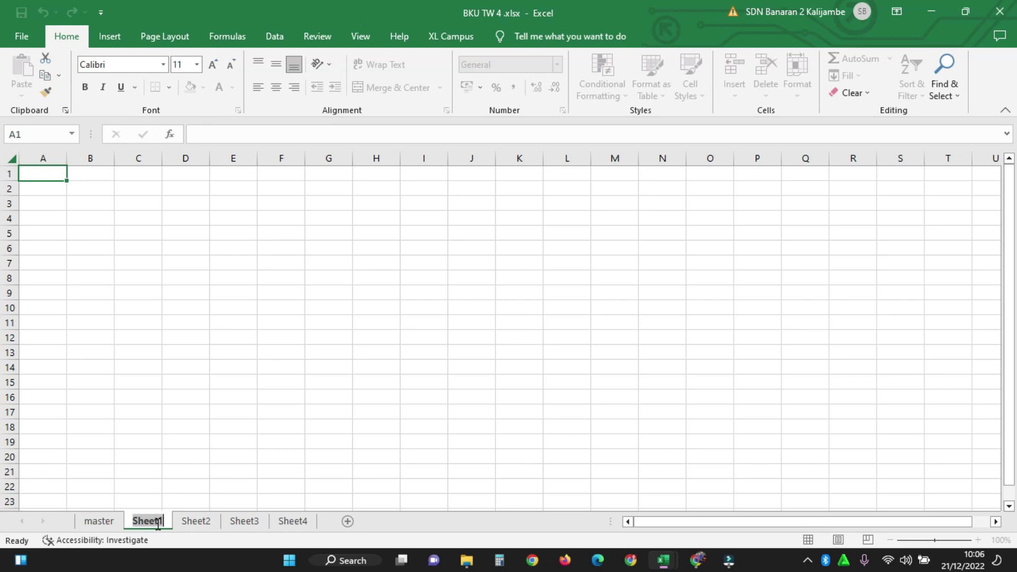
Step: Rename Sheet1 as MAPING and return to the master sheet
{"action": "type", "text": "M"}
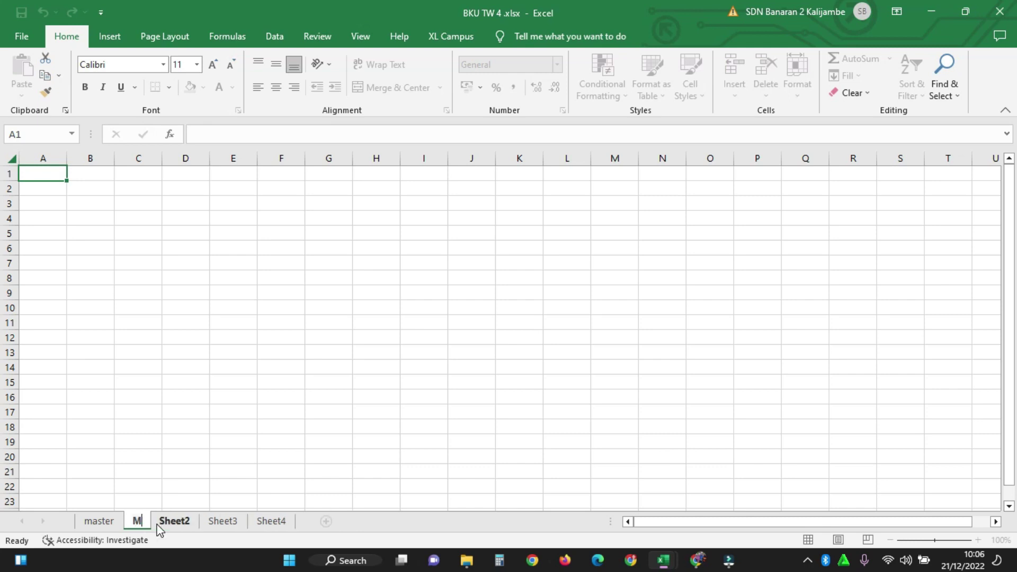
{"action": "type", "text": "APING"}
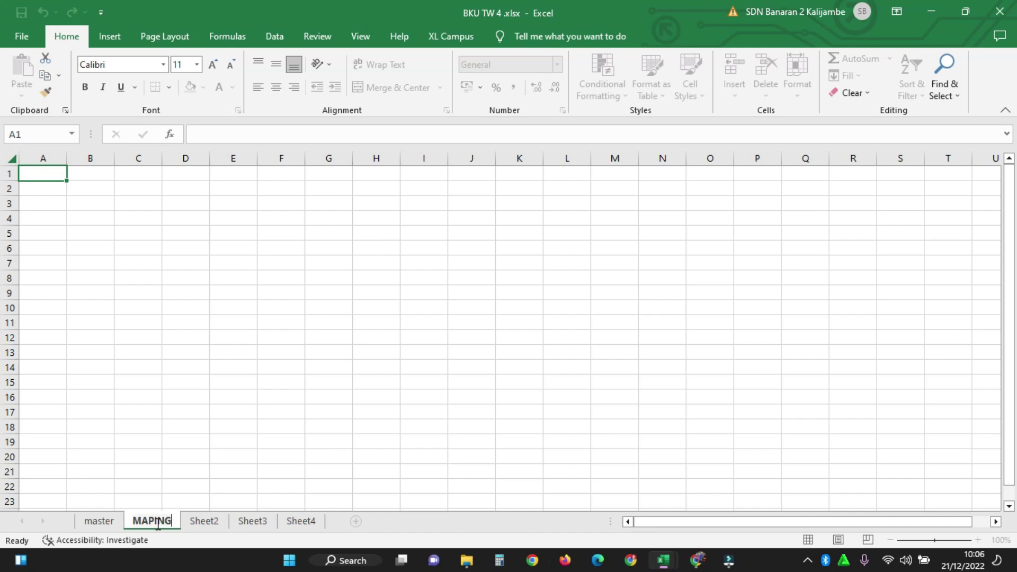
{"action": "left_click", "coordinate": [103, 522]}
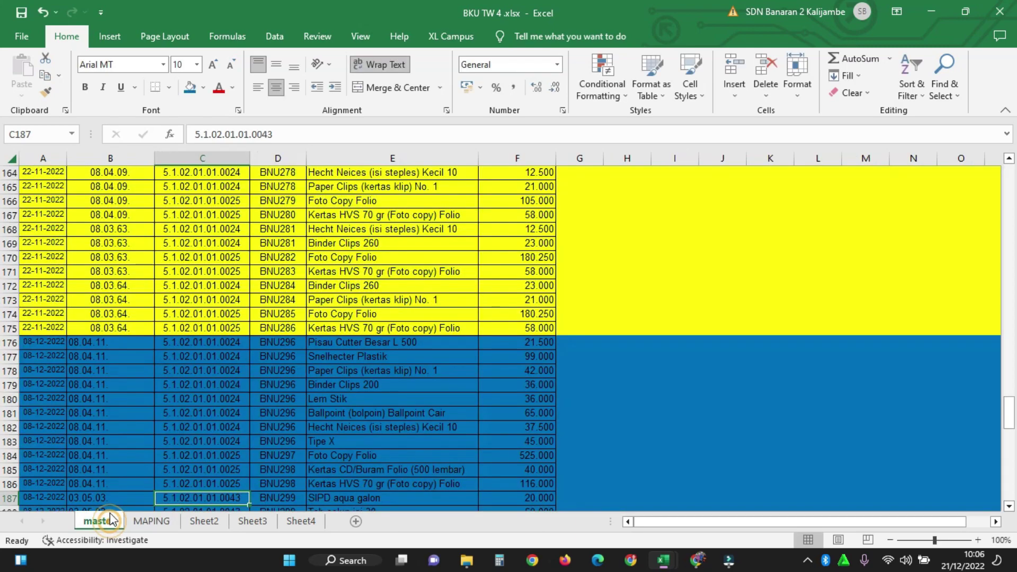
Step: Filter KODE REKENING on the master sheet to show only 5.1.02.01.01.0010
{"action": "scroll", "coordinate": [212, 389], "scroll_direction": "up", "scroll_amount": 19}
{"action": "scroll", "coordinate": [233, 389], "scroll_direction": "up", "scroll_amount": 20}
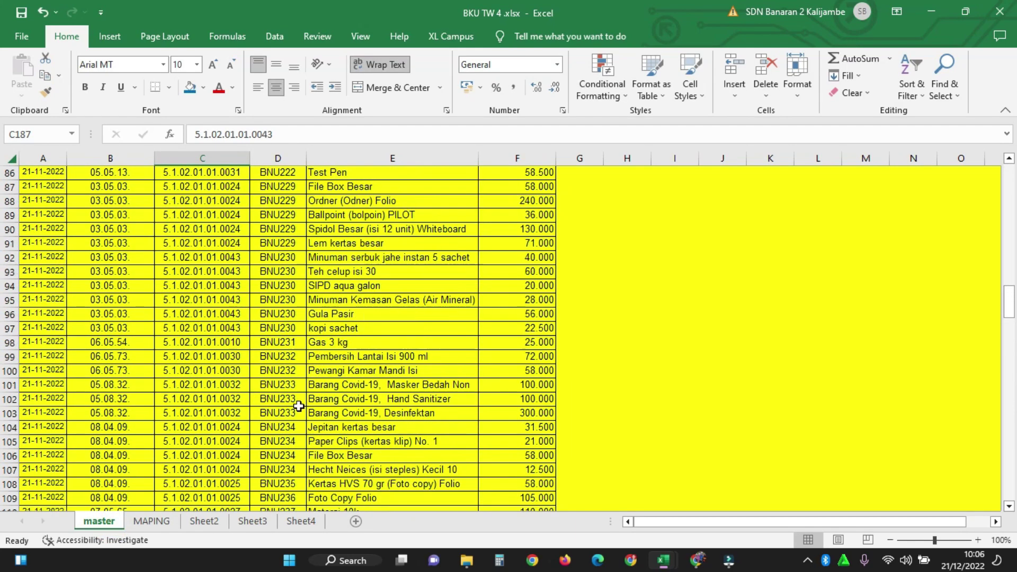
{"action": "scroll", "coordinate": [301, 399], "scroll_direction": "up", "scroll_amount": 7}
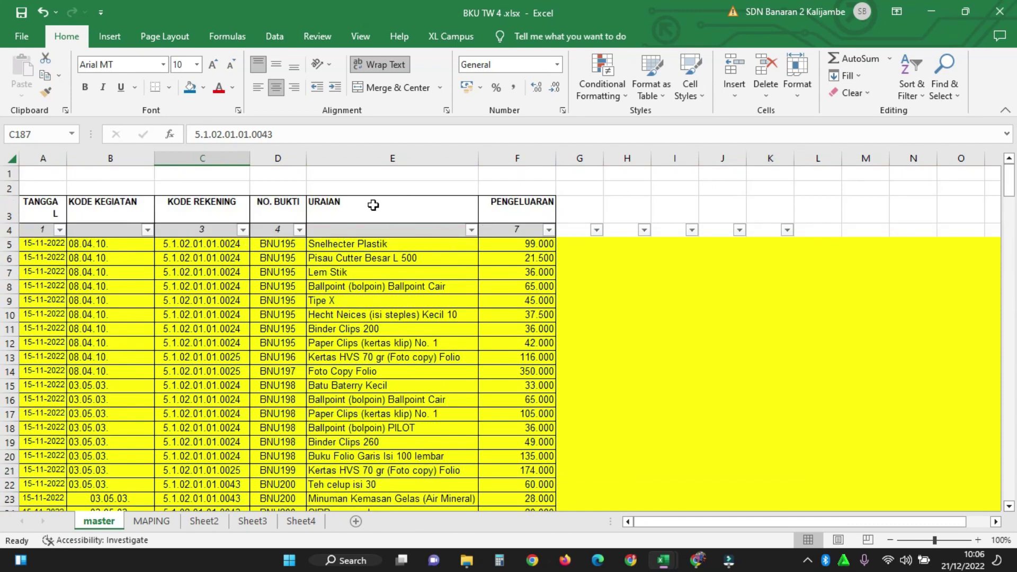
{"action": "left_click", "coordinate": [243, 230]}
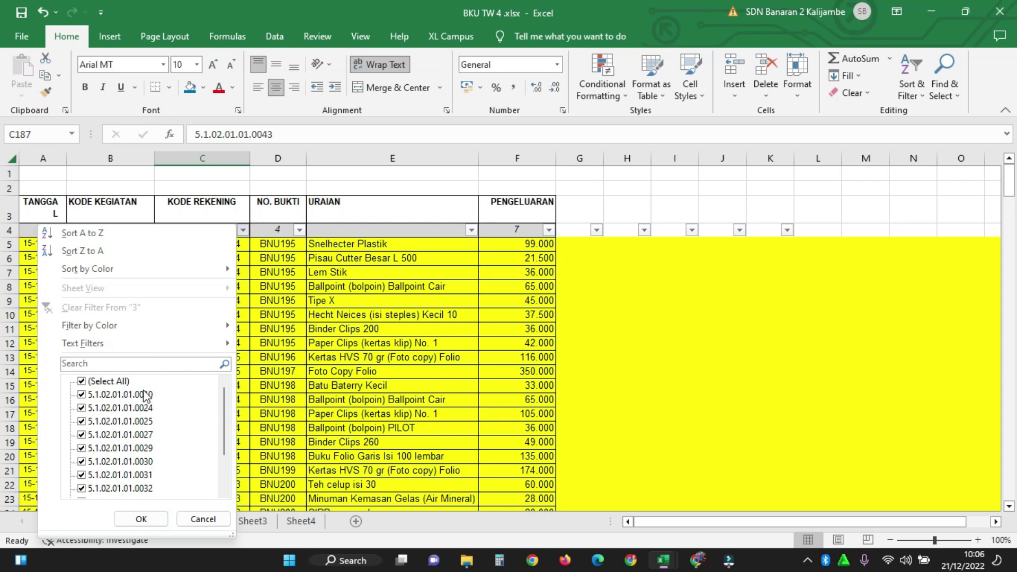
{"action": "left_click", "coordinate": [82, 382]}
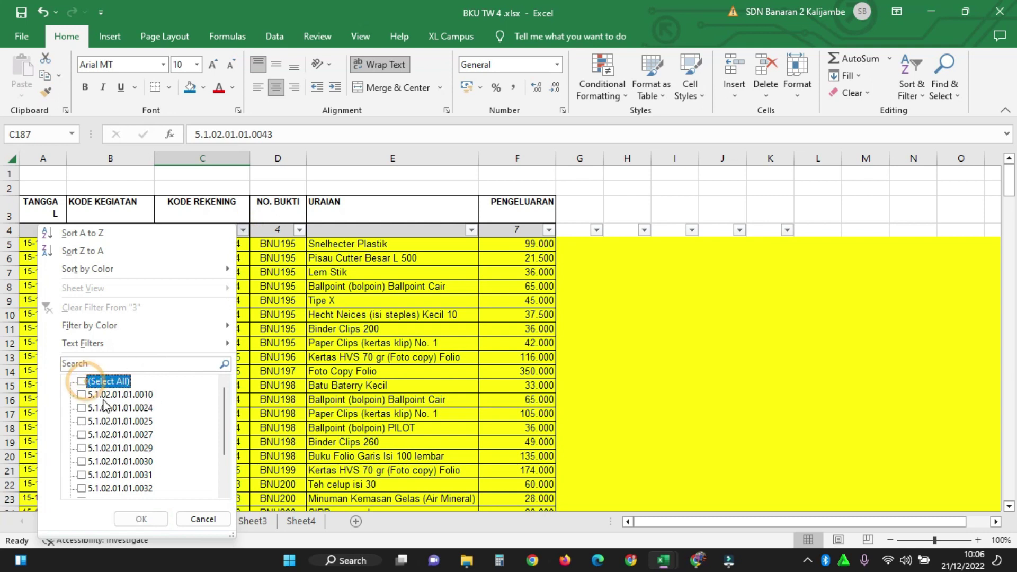
{"action": "left_click", "coordinate": [103, 395]}
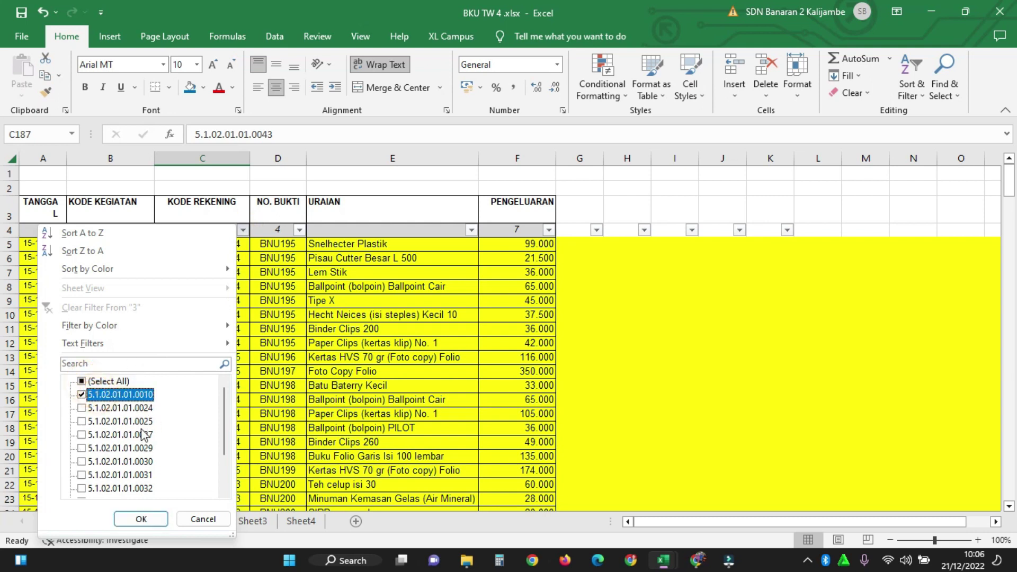
{"action": "left_click", "coordinate": [149, 520]}
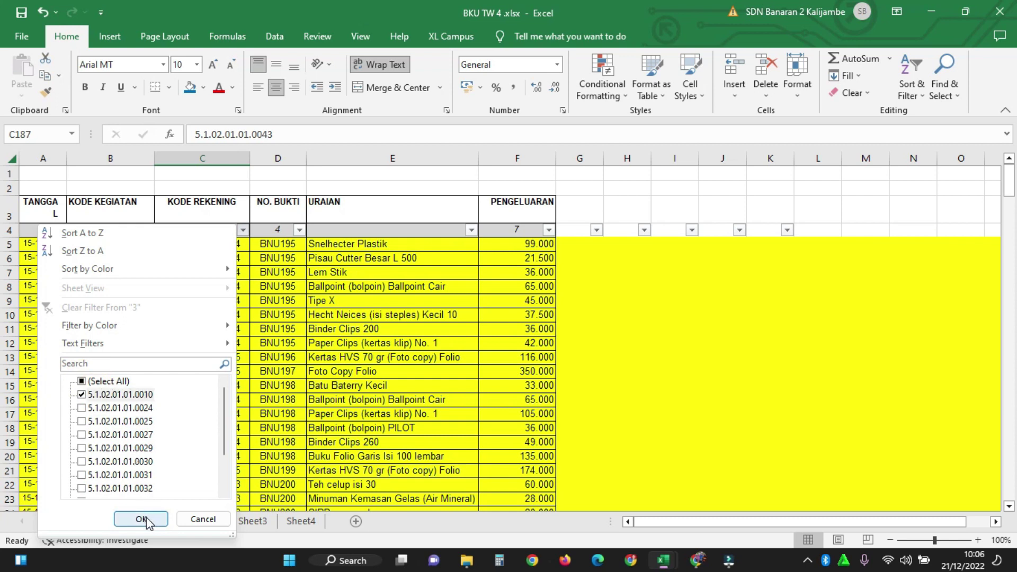
{"action": "left_click", "coordinate": [153, 522]}
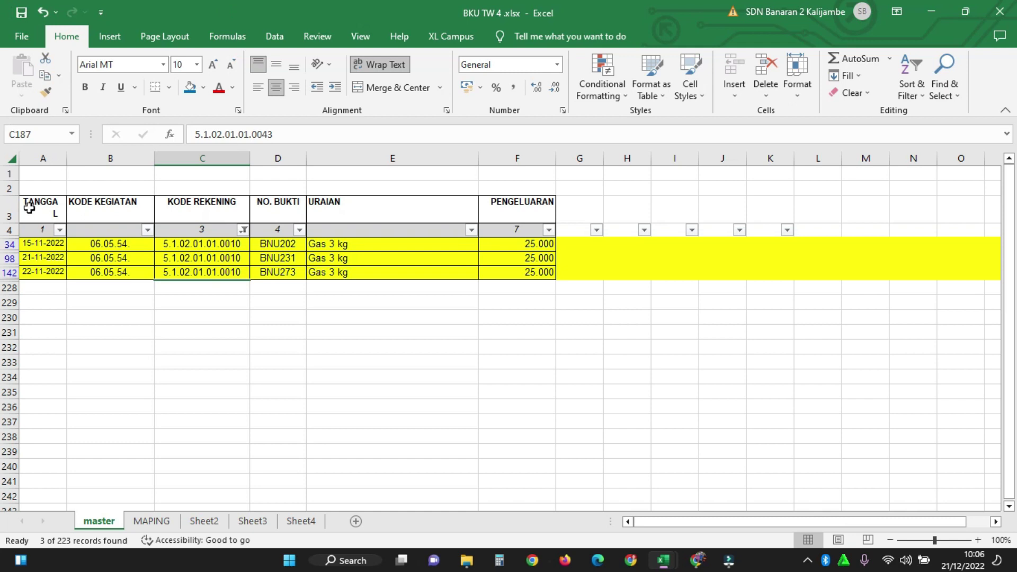
Step: Copy the heading rows and the filtered Gas 3 kg rows from master into the MAPING sheet, starting at row 3
{"action": "left_click", "coordinate": [9, 210]}
{"action": "left_click_drag", "start_coordinate": [9, 209], "coordinate": [17, 269]}
{"action": "key", "text": "ctrl+c"}
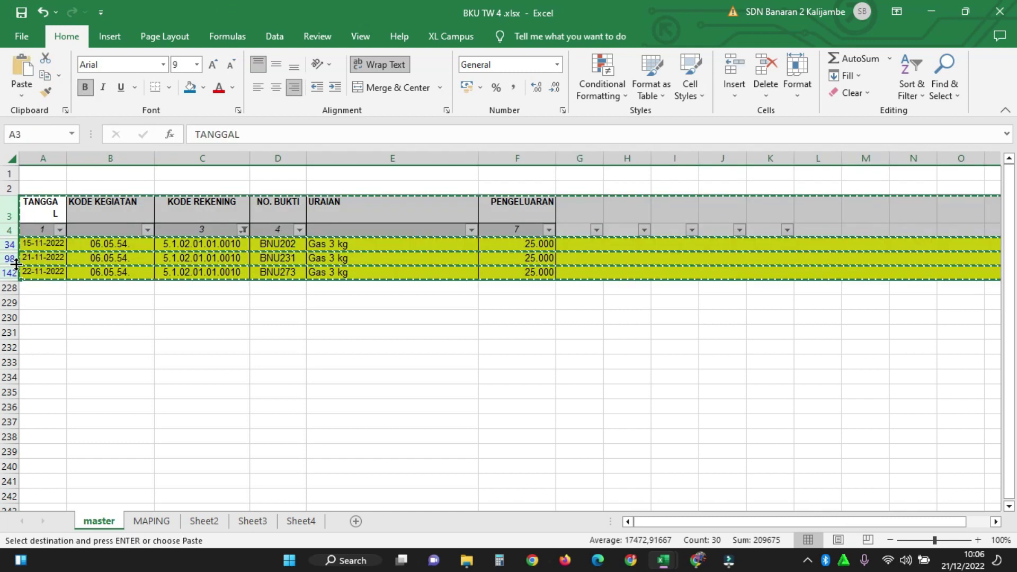
{"action": "left_click", "coordinate": [149, 521]}
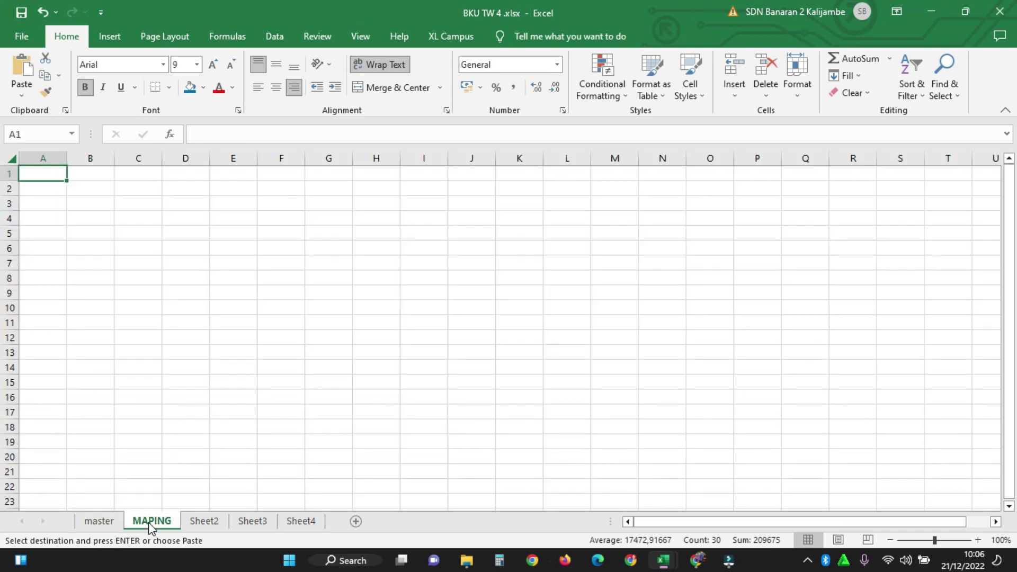
{"action": "right_click", "coordinate": [9, 204]}
{"action": "left_click", "coordinate": [35, 296]}
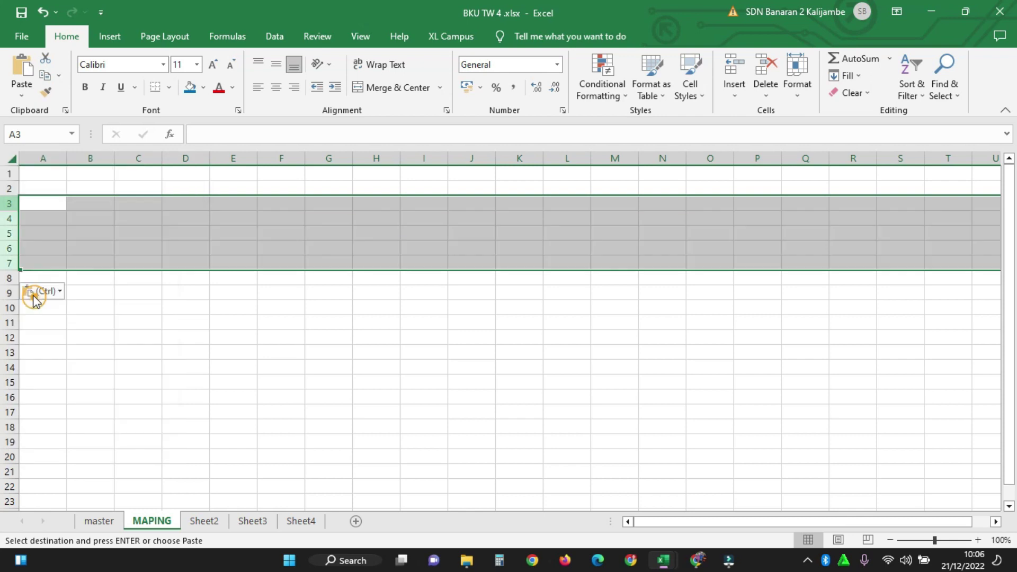
Step: Widen columns A, B, C and E of the MAPING sheet to fit the dates, codes and descriptions
{"action": "left_click_drag", "start_coordinate": [257, 158], "coordinate": [329, 160]}
{"action": "left_click_drag", "start_coordinate": [163, 158], "coordinate": [210, 181]}
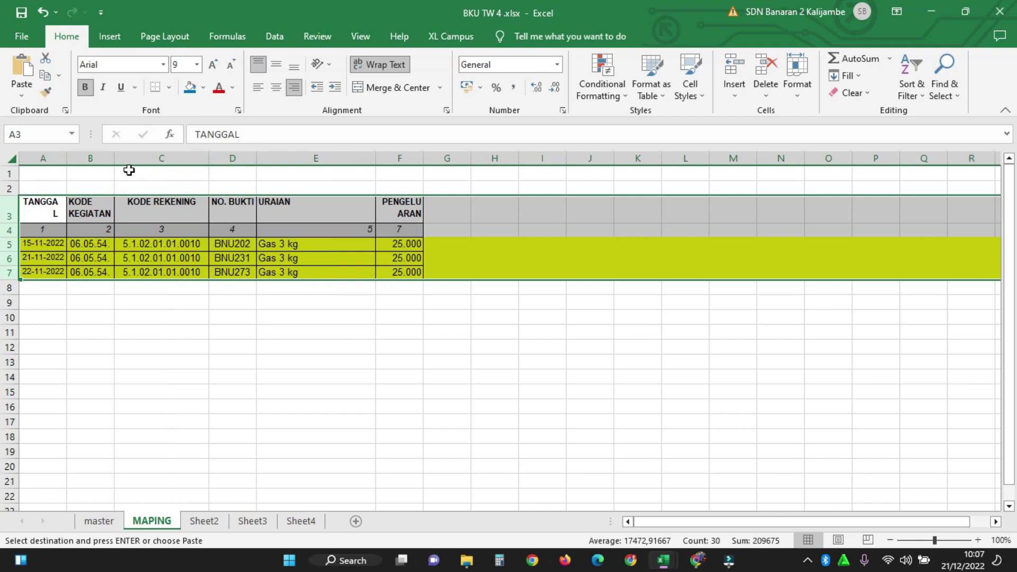
{"action": "left_click_drag", "start_coordinate": [113, 157], "coordinate": [150, 177]}
{"action": "left_click_drag", "start_coordinate": [67, 158], "coordinate": [91, 177]}
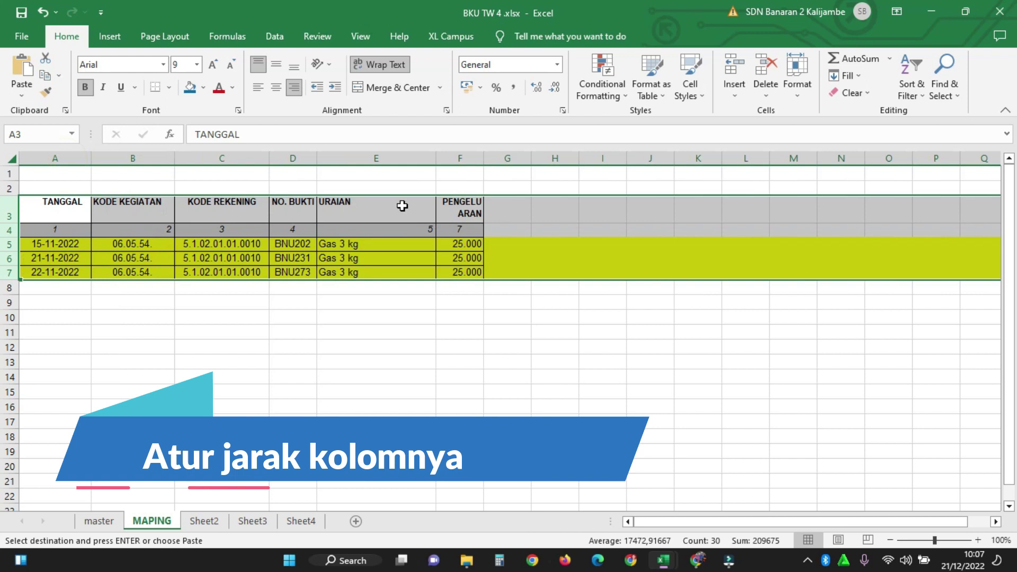
Step: Widen columns E and F of the MAPING sheet so the URAIAN and PENGELUARAN headings fit on one line
{"action": "left_click_drag", "start_coordinate": [436, 158], "coordinate": [502, 190]}
{"action": "left_click_drag", "start_coordinate": [551, 164], "coordinate": [598, 171]}
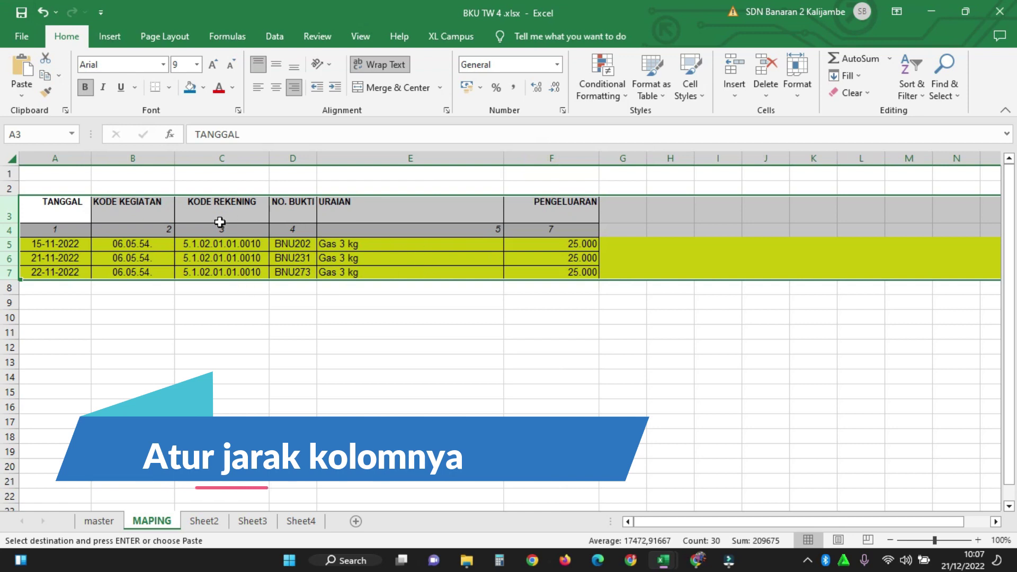
{"action": "left_click", "coordinate": [79, 187]}
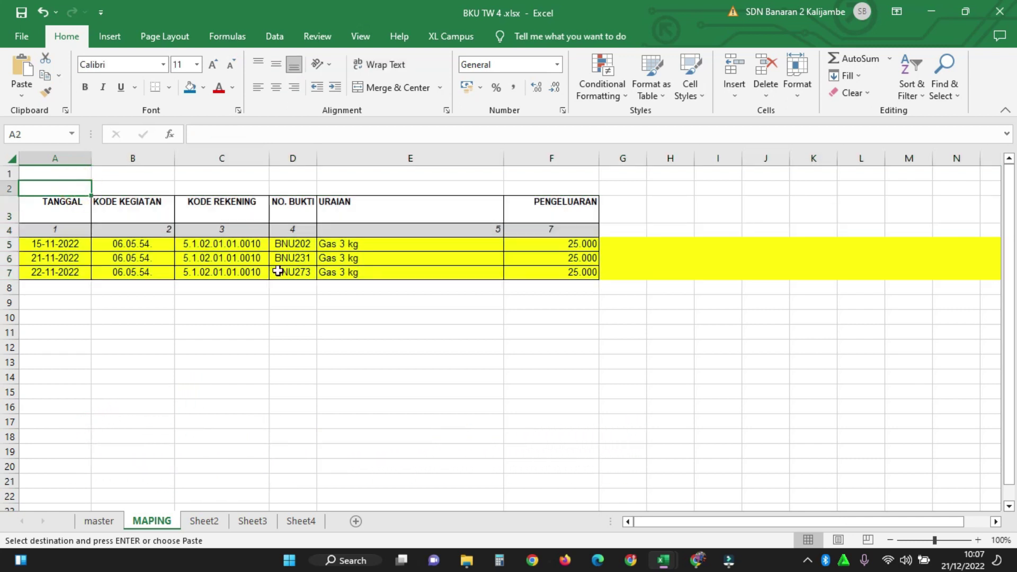
Step: Filter KODE REKENING on the master sheet to show only 5.1.02.01.01.0024
{"action": "left_click", "coordinate": [100, 521]}
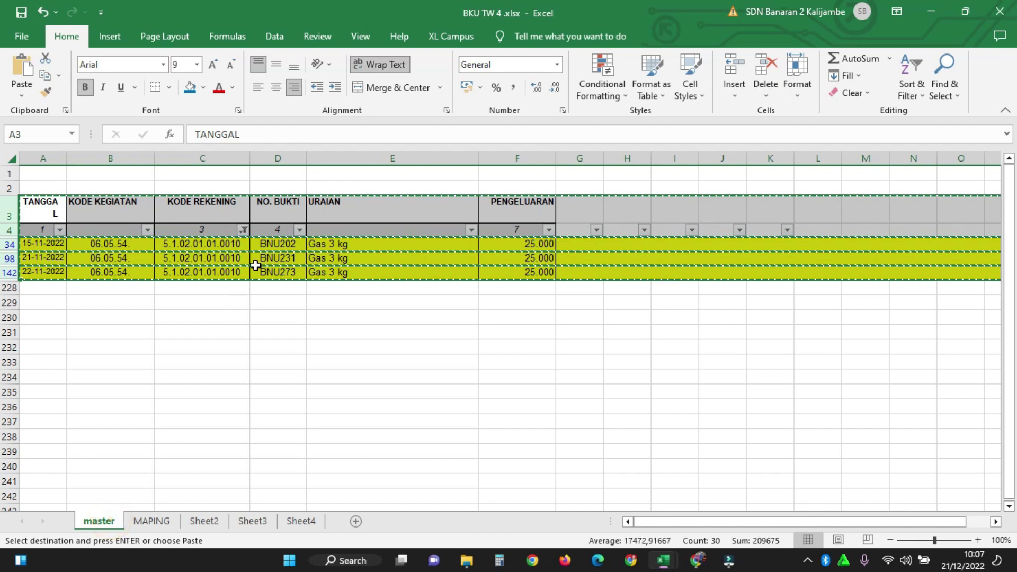
{"action": "left_click", "coordinate": [244, 230]}
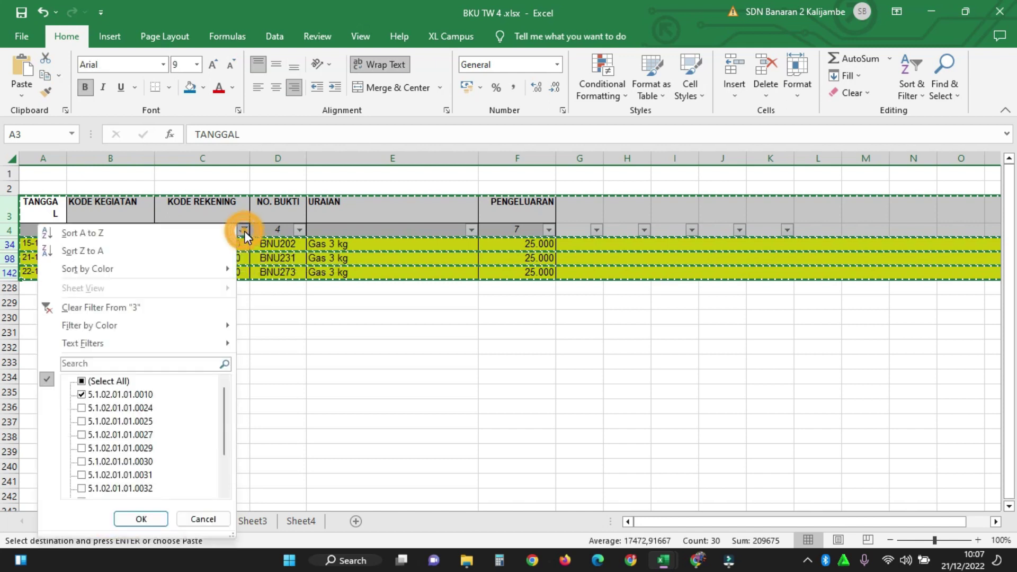
{"action": "left_click", "coordinate": [130, 394]}
{"action": "left_click", "coordinate": [135, 407]}
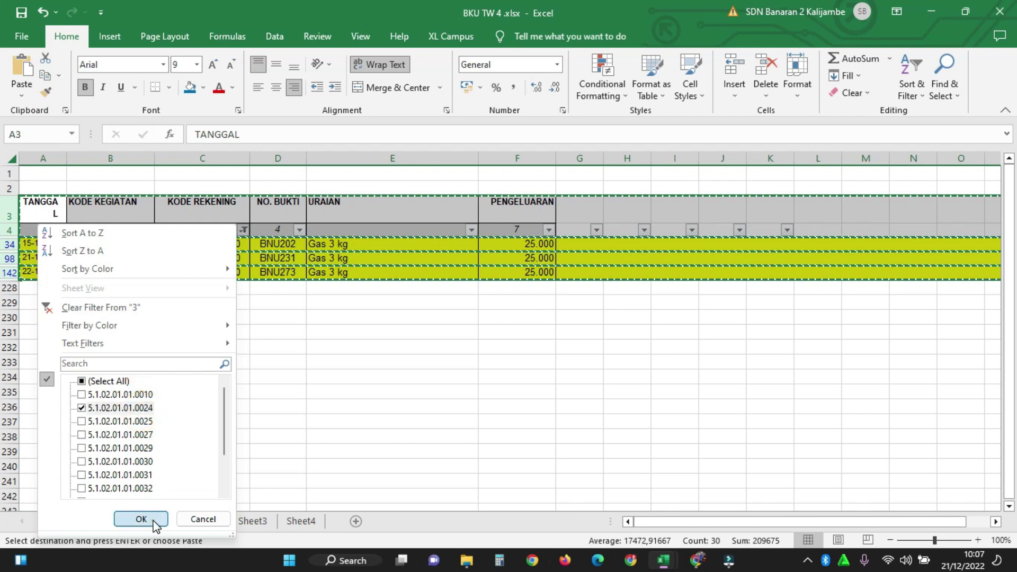
{"action": "left_click", "coordinate": [141, 519]}
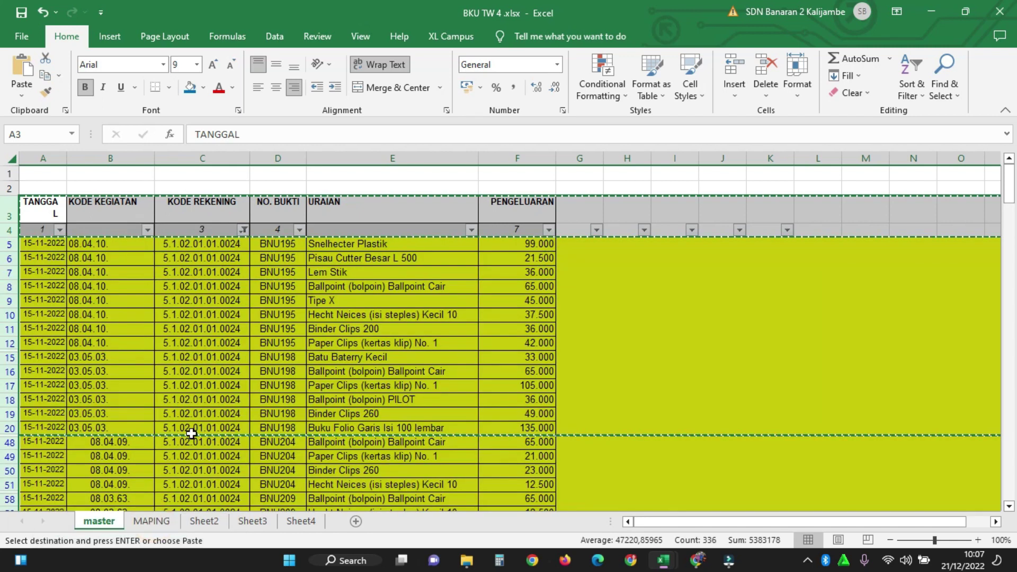
Step: Copy all filtered 5.1.02.01.01.0024 rows from master, without the heading rows, into the MAPING sheet starting at row 11
{"action": "left_click", "coordinate": [6, 246]}
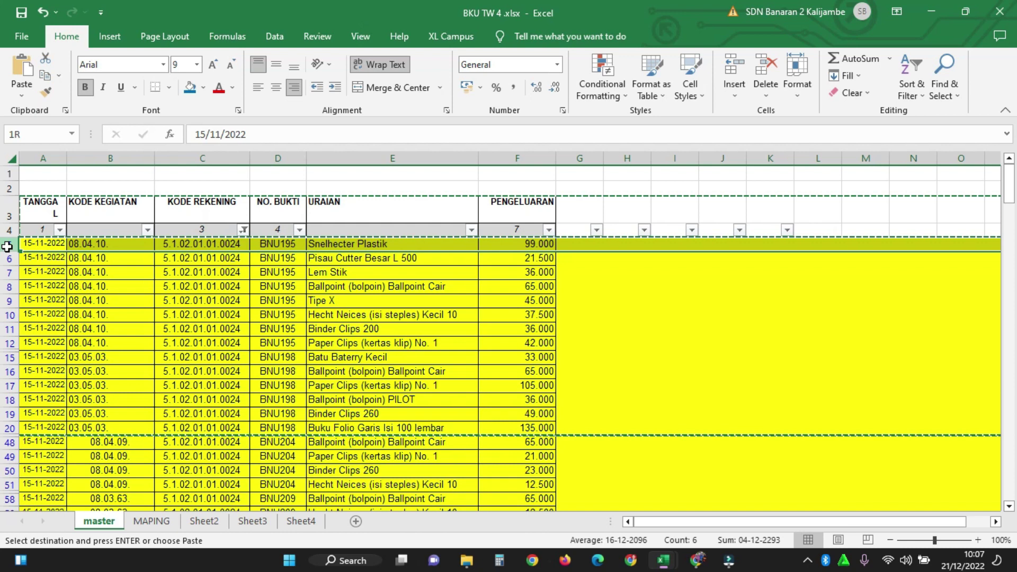
{"action": "left_click", "coordinate": [9, 209]}
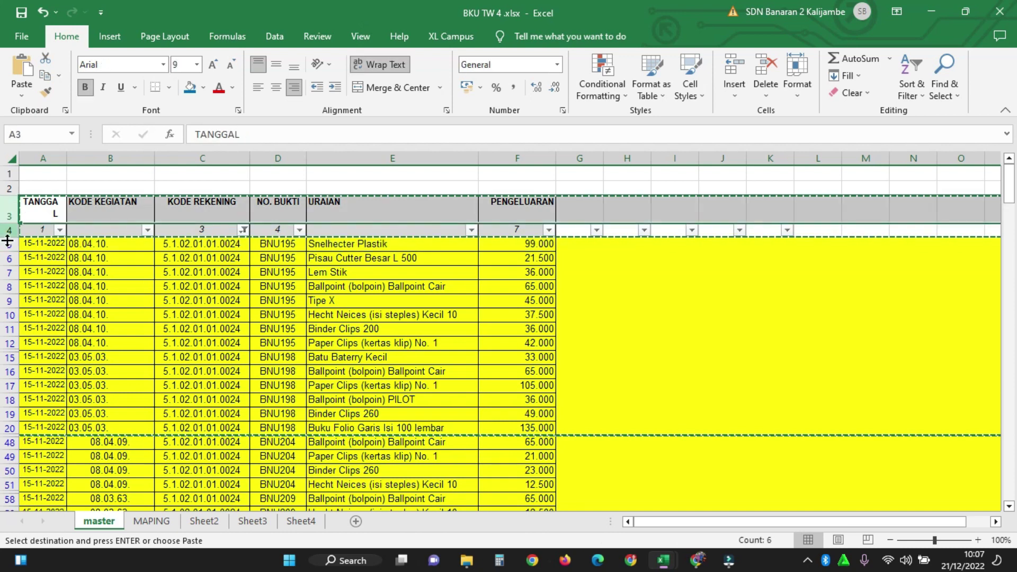
{"action": "left_click_drag", "start_coordinate": [7, 242], "coordinate": [7, 498]}
{"action": "scroll", "coordinate": [218, 360], "scroll_direction": "up", "scroll_amount": 5}
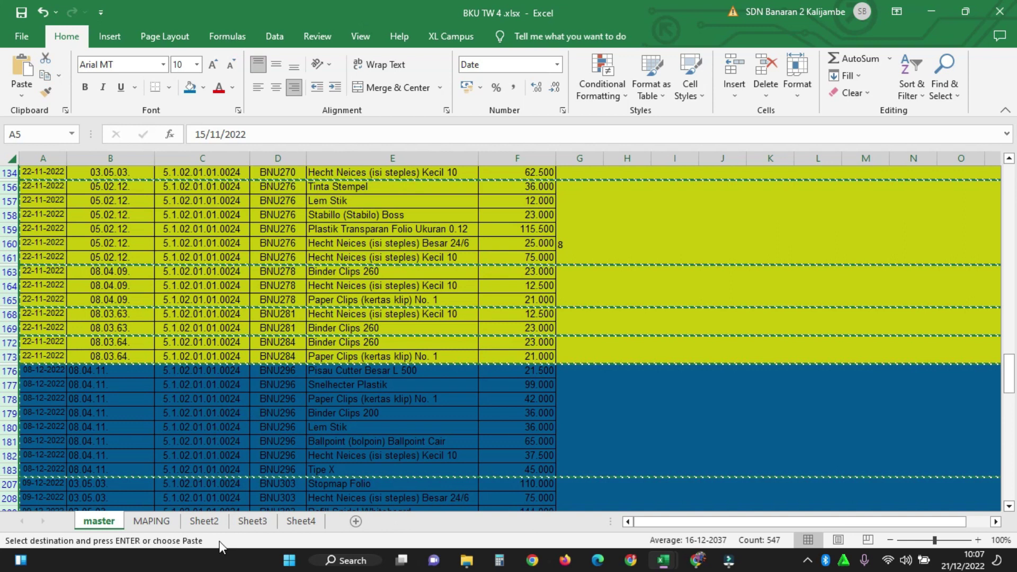
{"action": "left_click", "coordinate": [152, 520]}
{"action": "right_click", "coordinate": [10, 335]}
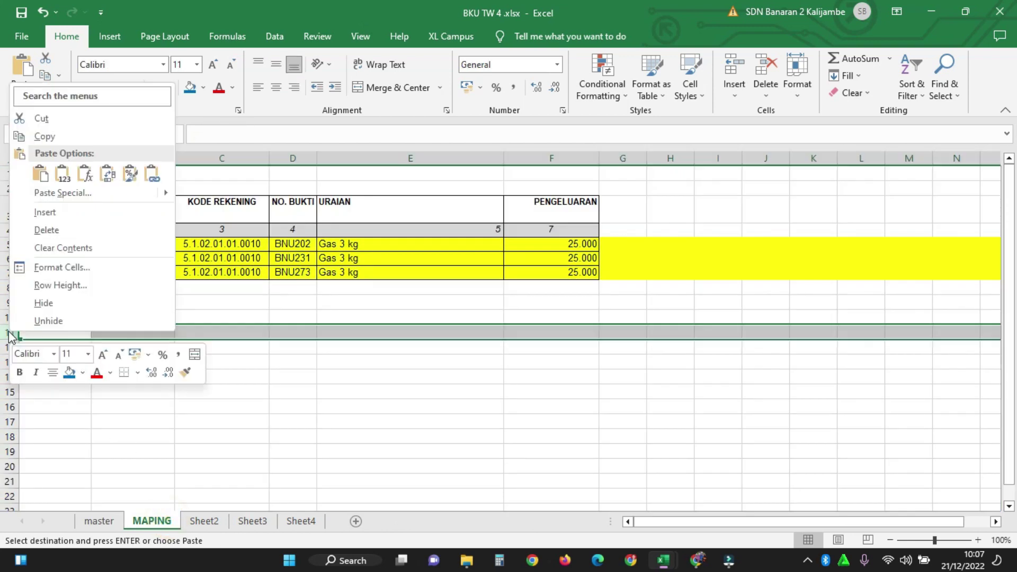
{"action": "left_click", "coordinate": [40, 173]}
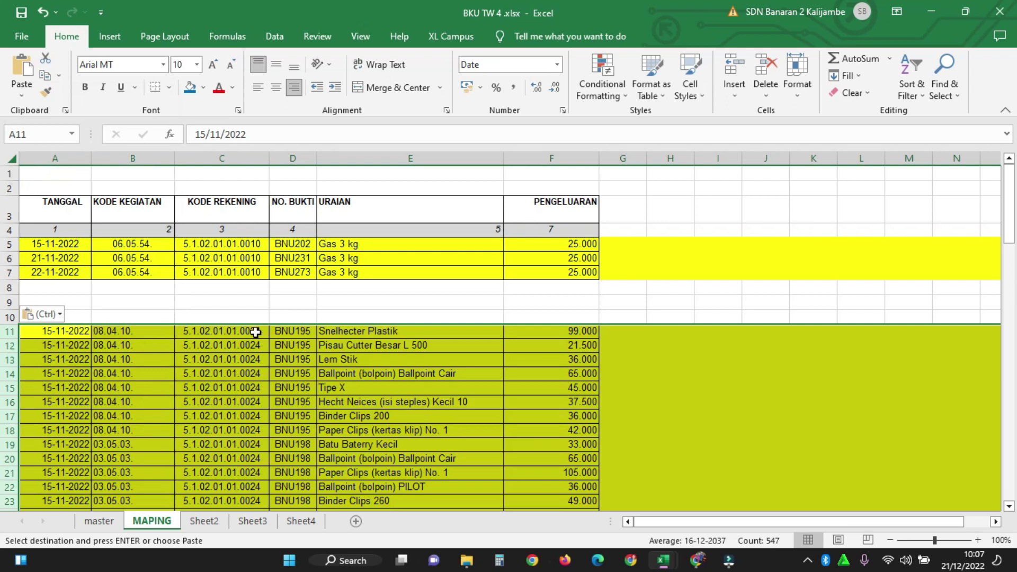
Step: Label the mapped groups on the MAPING sheet with ATK in A10 and ISI TABUNG in A2
{"action": "left_click", "coordinate": [81, 318]}
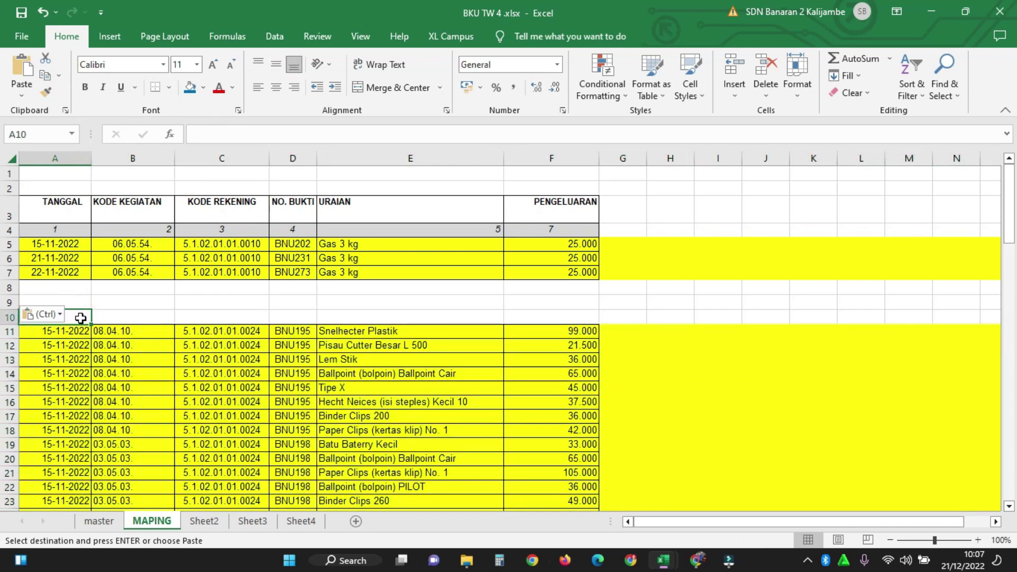
{"action": "type", "text": "at"}
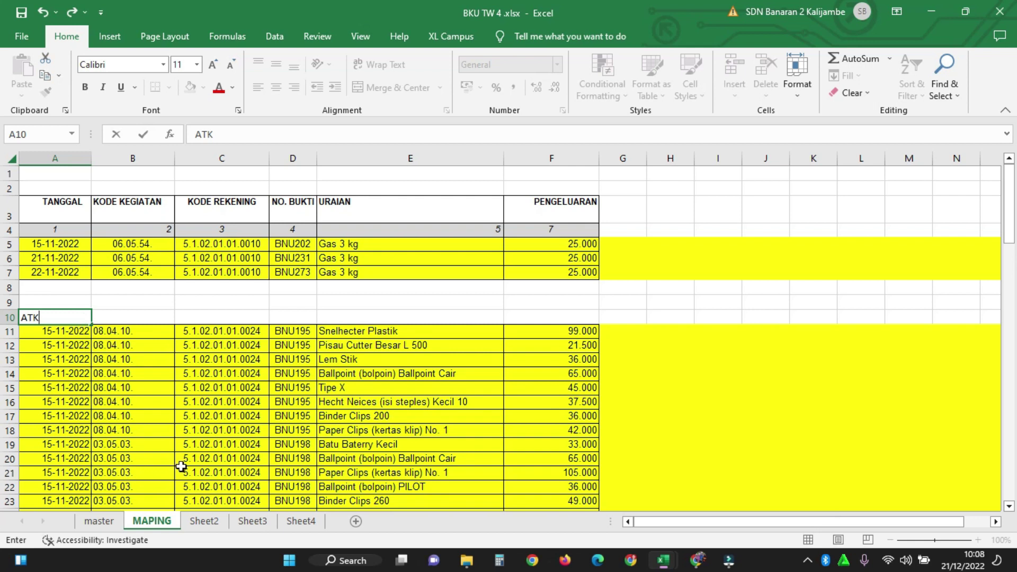
{"action": "left_click", "coordinate": [88, 188]}
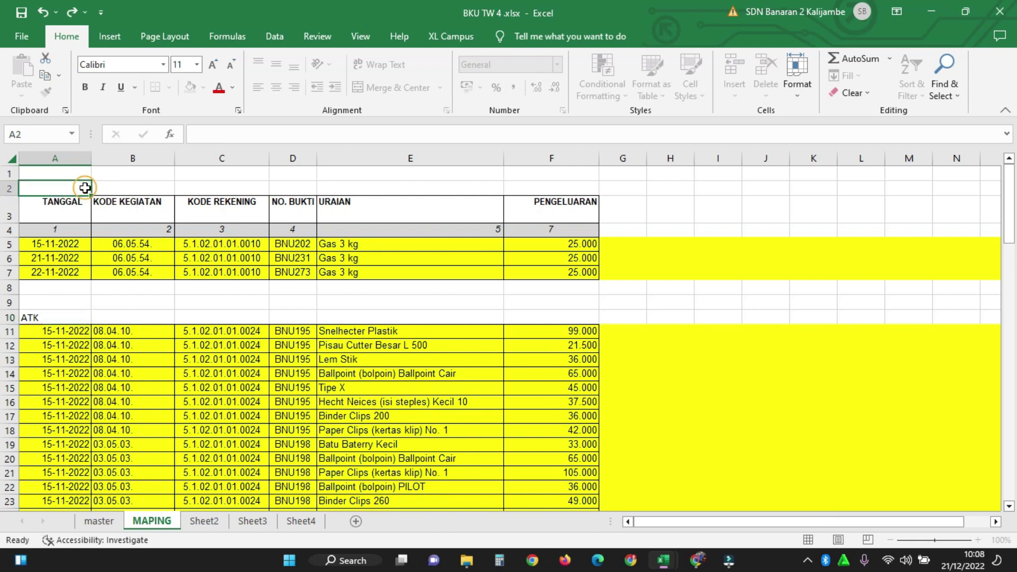
{"action": "type", "text": "ISI TABUNG"}
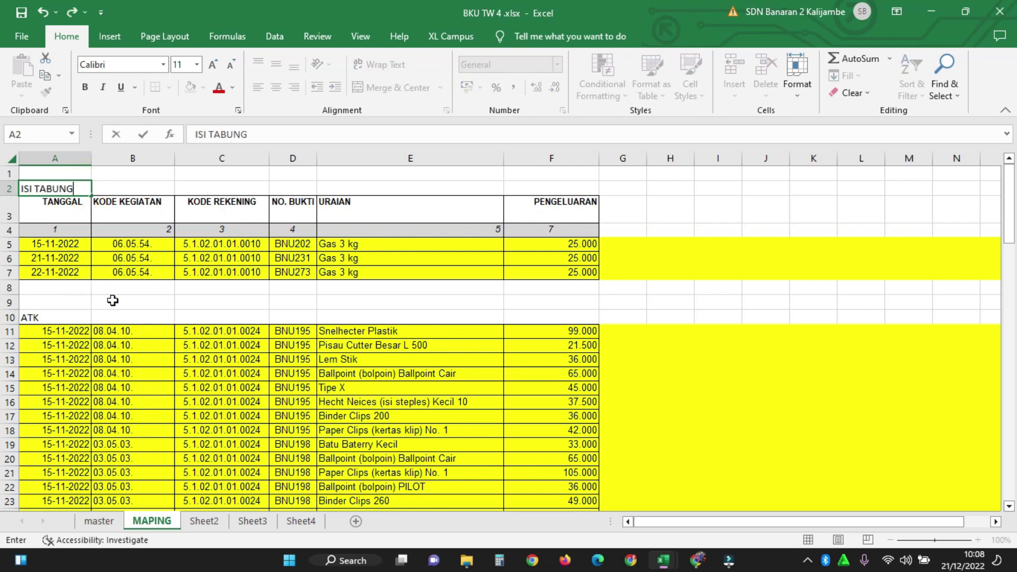
{"action": "left_click", "coordinate": [113, 301]}
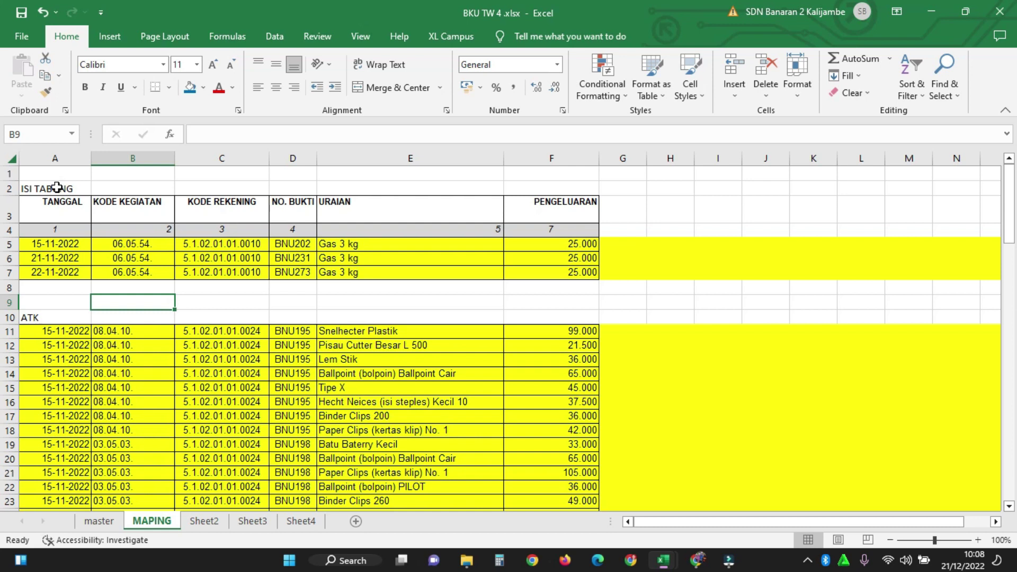
Step: Fill the ISI TABUNG and ATK label cells with yellow
{"action": "left_click", "coordinate": [57, 187]}
{"action": "left_click", "coordinate": [203, 88]}
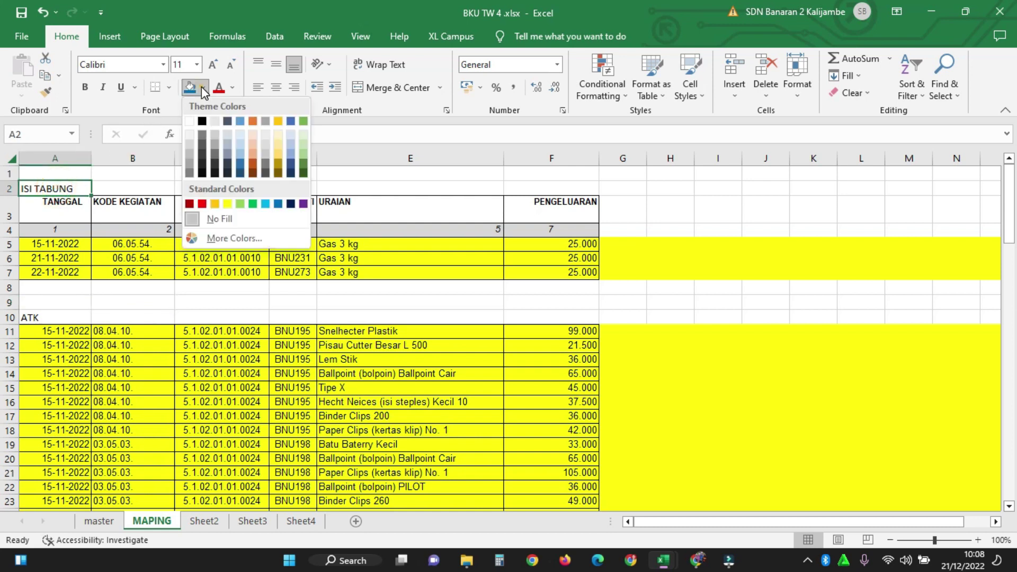
{"action": "left_click", "coordinate": [227, 204]}
{"action": "left_click", "coordinate": [62, 317]}
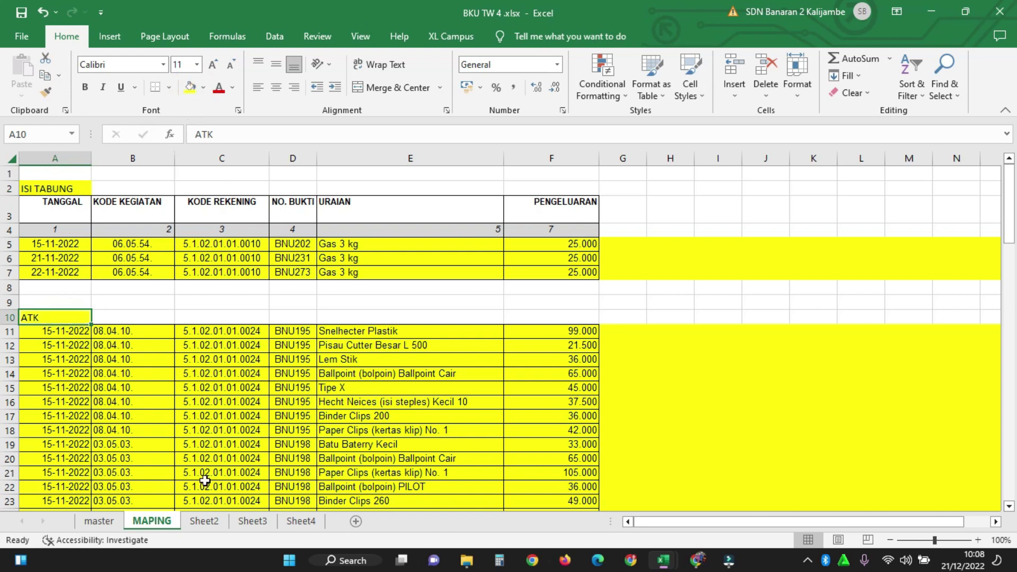
Step: Filter KODE REKENING on the master sheet to show only 5.1.02.01.01.0025 and select the filtered rows
{"action": "left_click", "coordinate": [109, 525]}
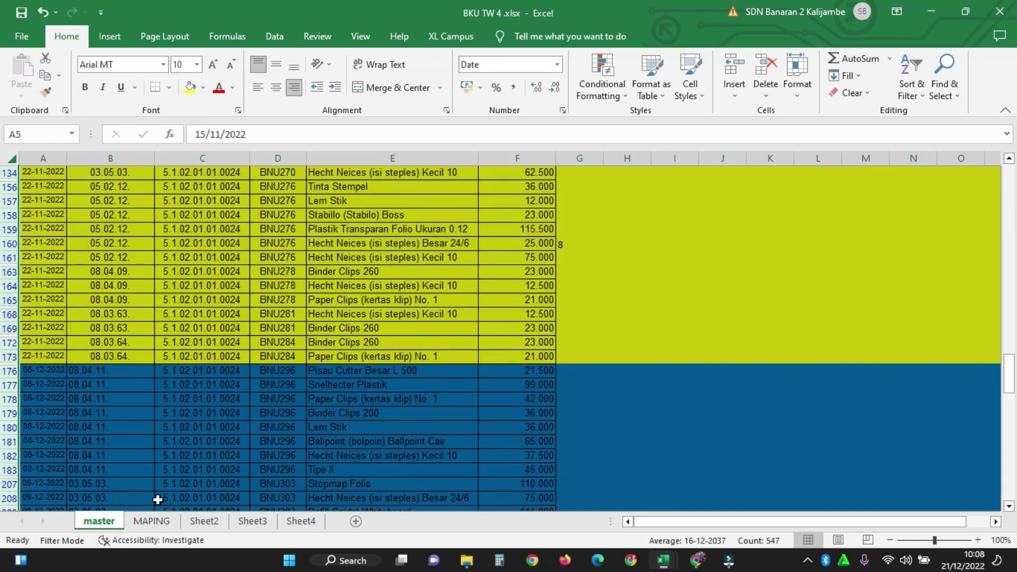
{"action": "scroll", "coordinate": [177, 329], "scroll_direction": "up", "scroll_amount": 5}
{"action": "scroll", "coordinate": [178, 329], "scroll_direction": "up", "scroll_amount": 15}
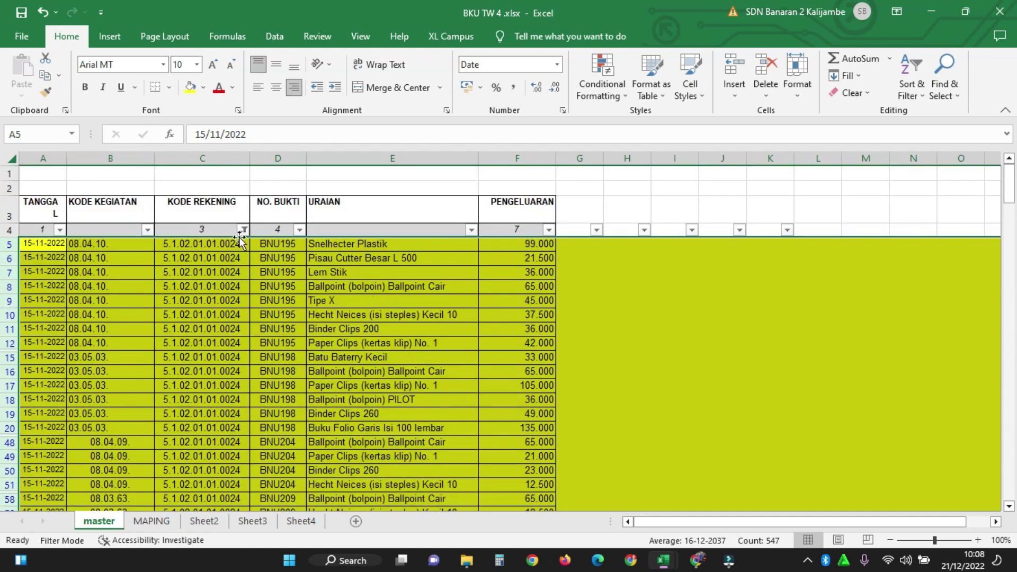
{"action": "left_click", "coordinate": [244, 230]}
{"action": "left_click", "coordinate": [116, 407]}
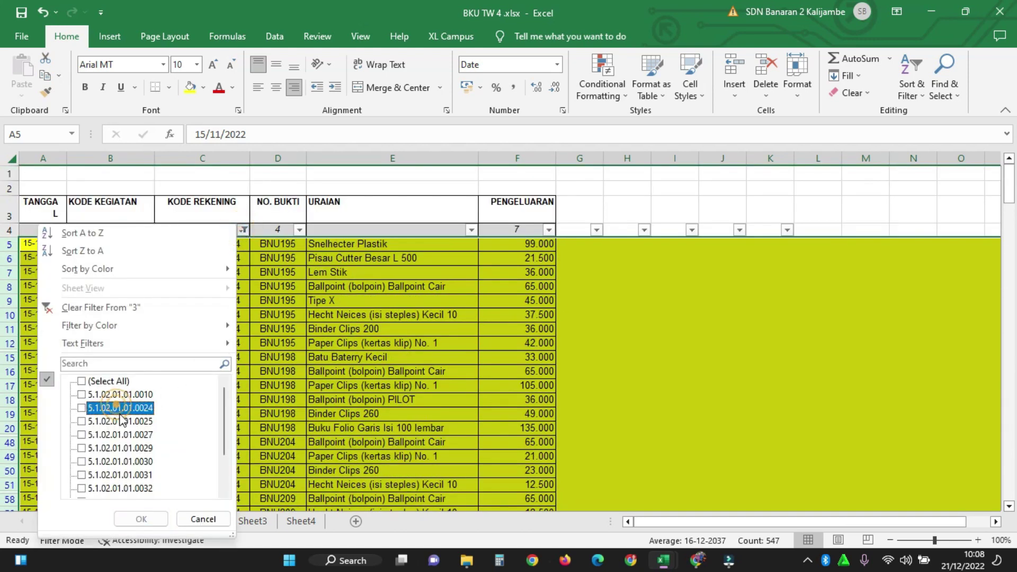
{"action": "left_click", "coordinate": [122, 422]}
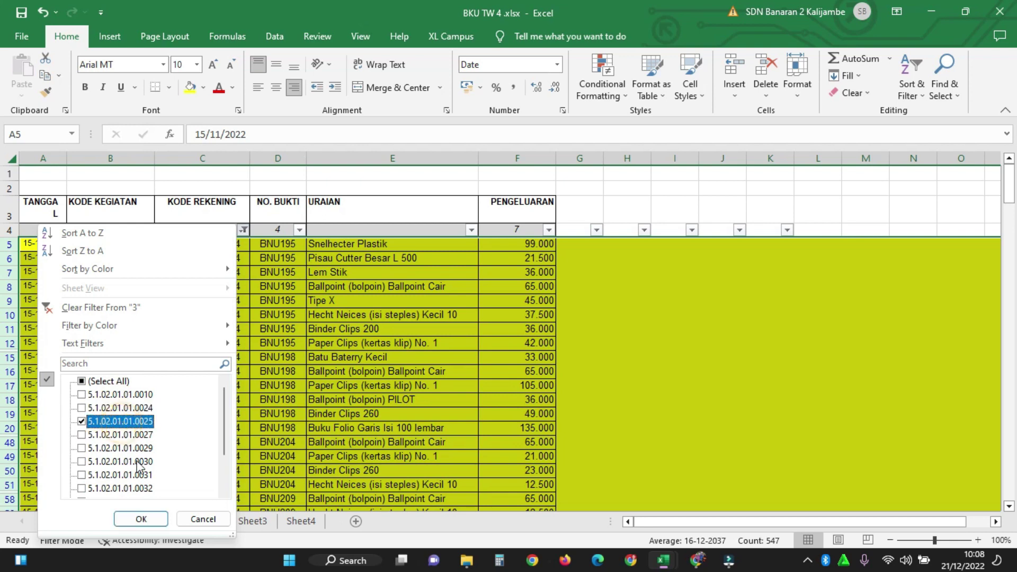
{"action": "left_click", "coordinate": [141, 519]}
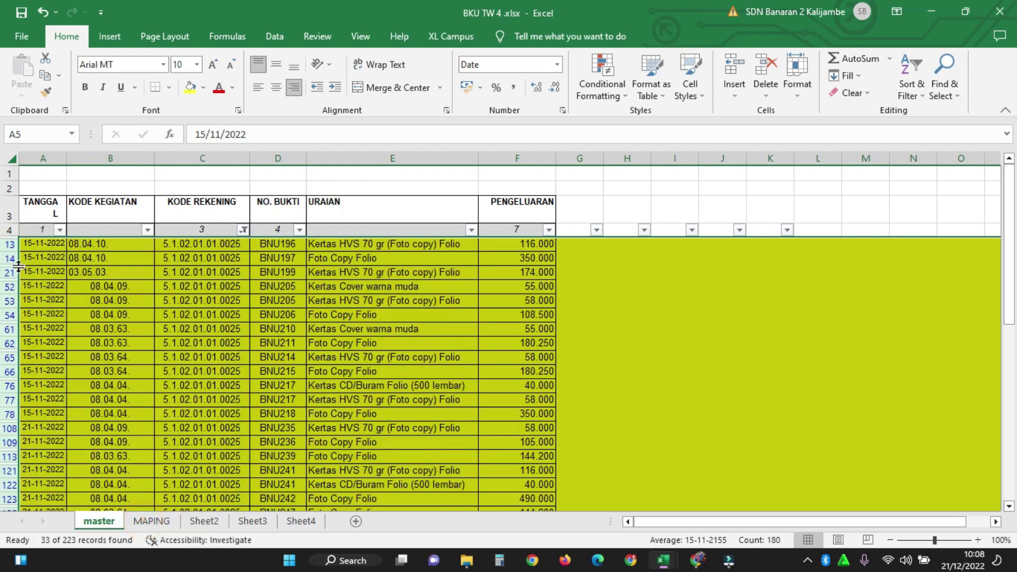
{"action": "left_click_drag", "start_coordinate": [9, 244], "coordinate": [16, 392]}
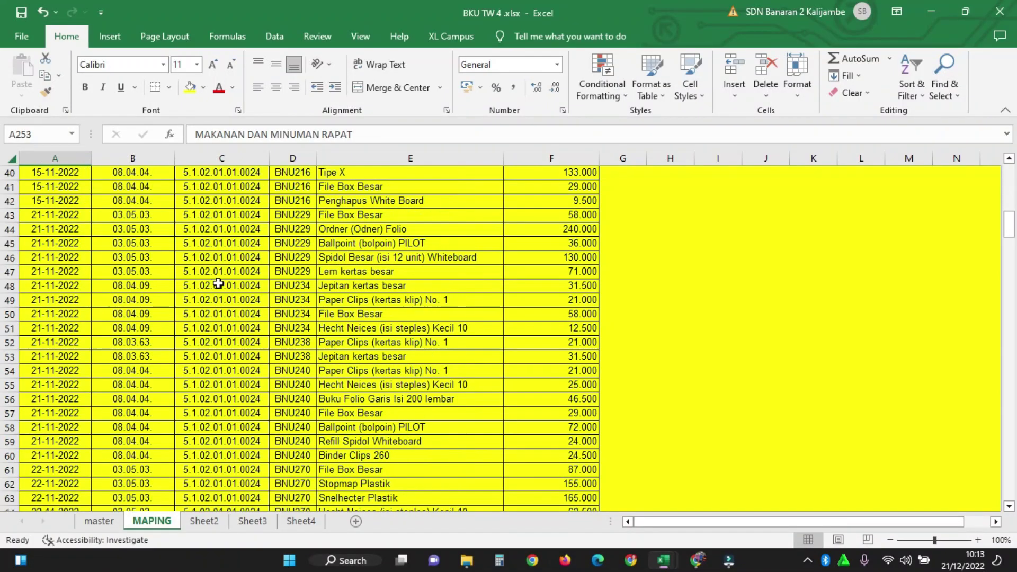
Step: Total the ISI TABUNG expenditures in F8 of the MAPING sheet with =SUM(F5:F7)
{"action": "scroll", "coordinate": [236, 300], "scroll_direction": "down", "scroll_amount": 20}
{"action": "scroll", "coordinate": [234, 301], "scroll_direction": "down", "scroll_amount": 7}
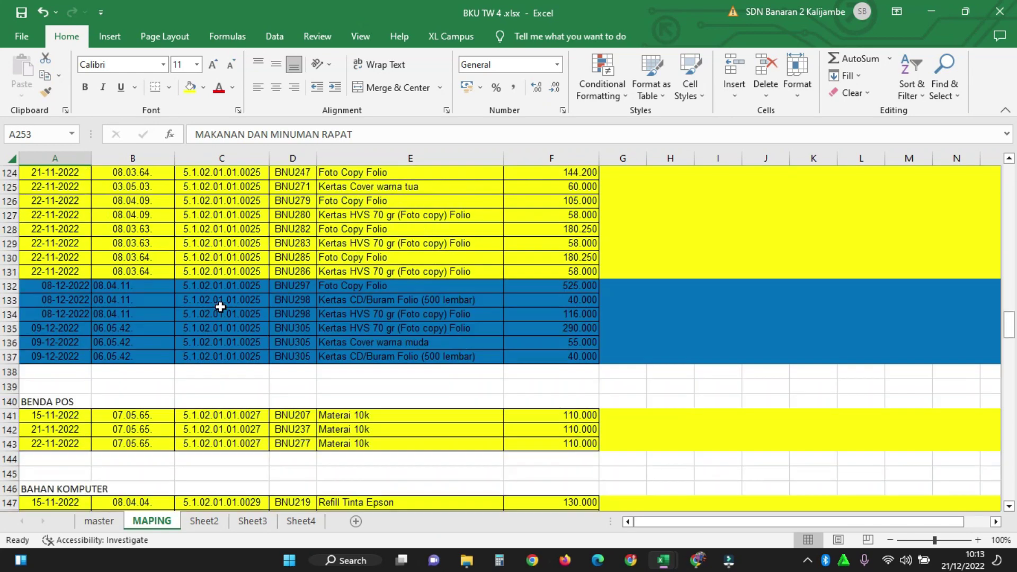
{"action": "scroll", "coordinate": [258, 358], "scroll_direction": "up", "scroll_amount": 20}
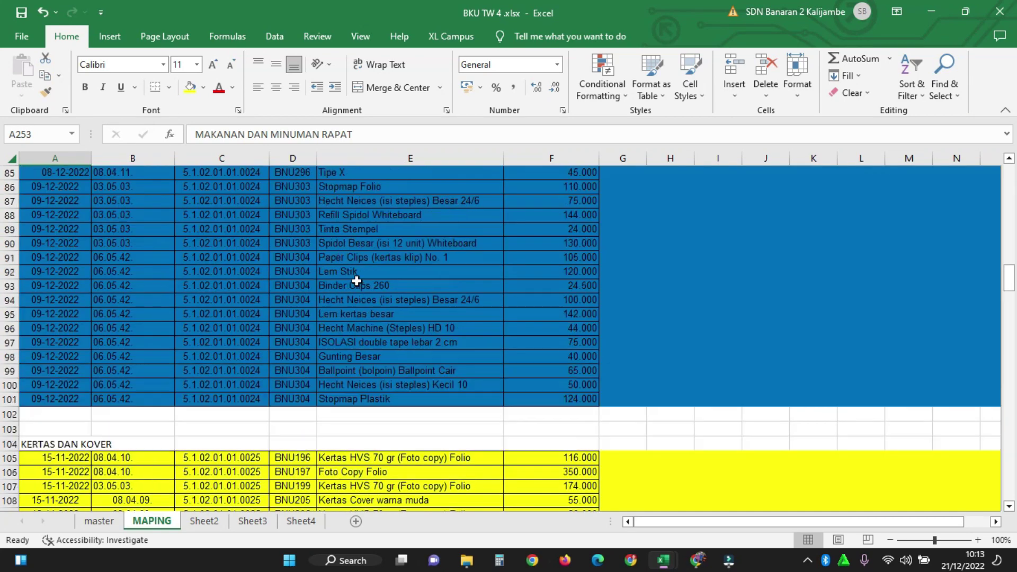
{"action": "scroll", "coordinate": [559, 230], "scroll_direction": "up", "scroll_amount": 7}
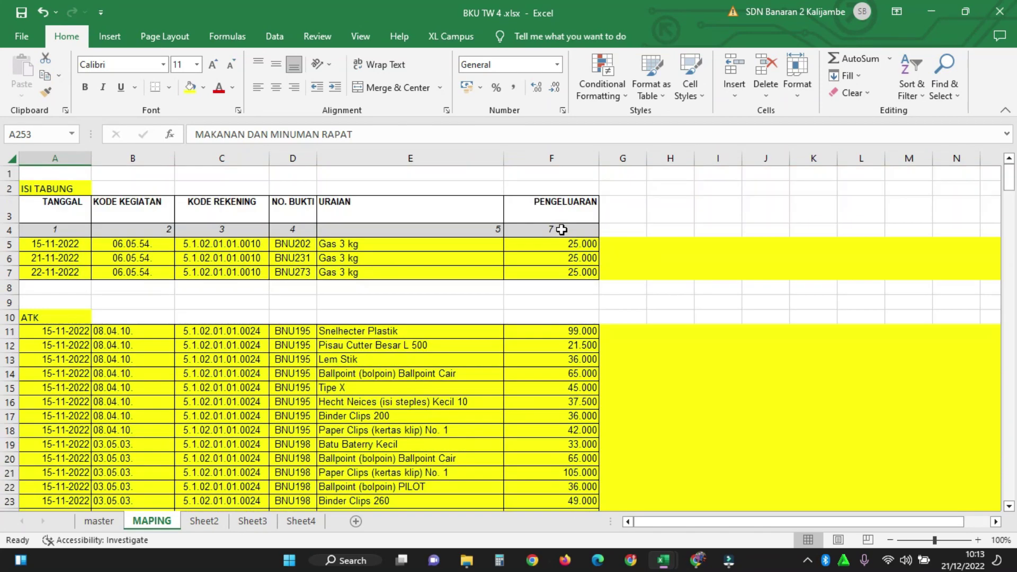
{"action": "left_click", "coordinate": [559, 286]}
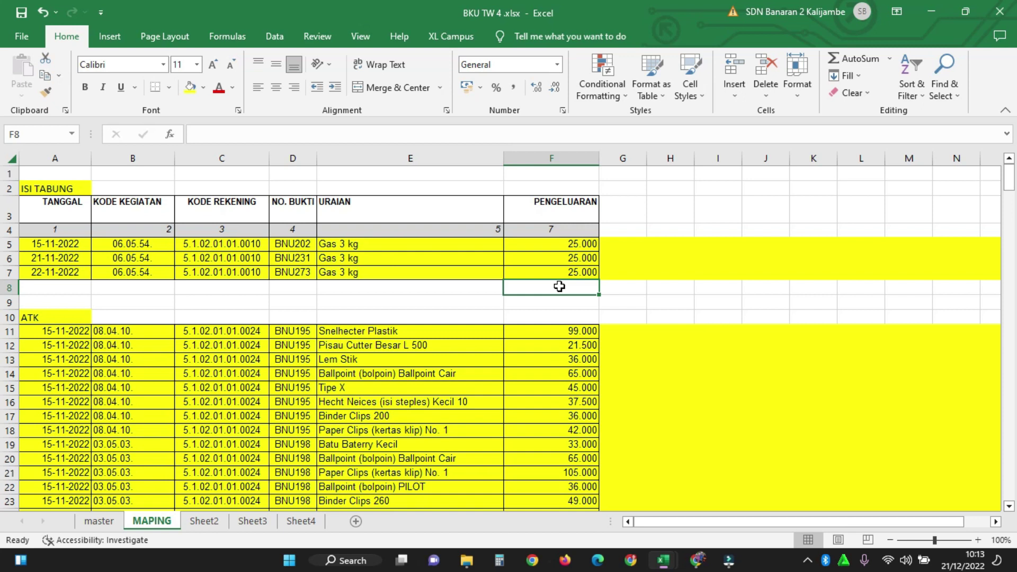
{"action": "type", "text": "="}
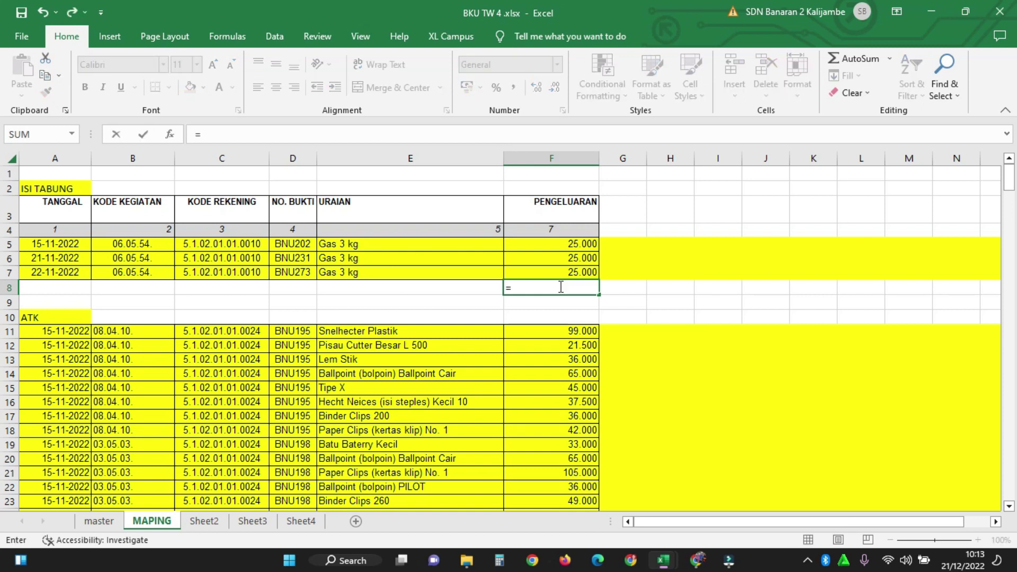
{"action": "type", "text": "SUM("}
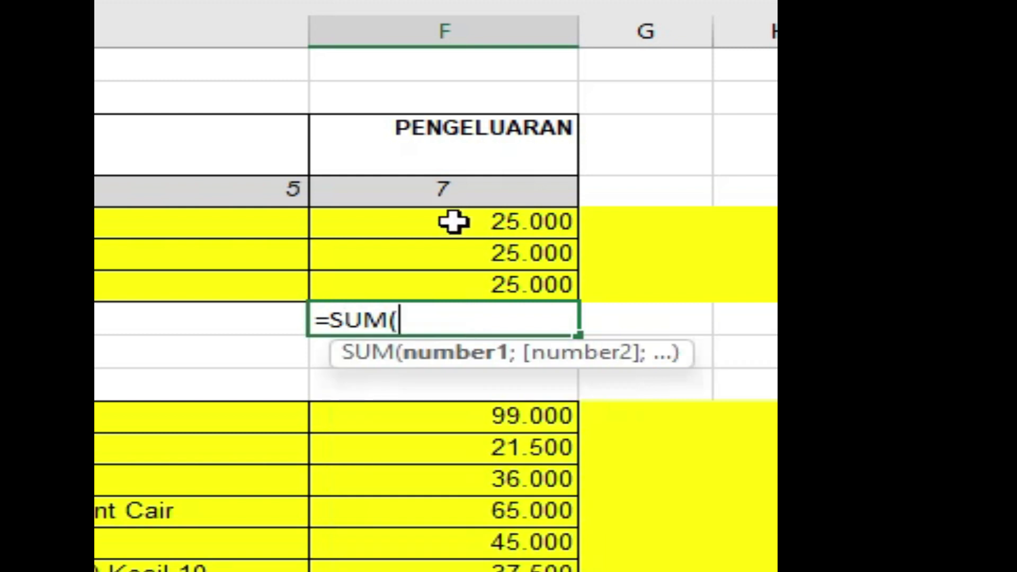
{"action": "left_click_drag", "start_coordinate": [456, 222], "coordinate": [462, 281]}
{"action": "type", "text": ")"}
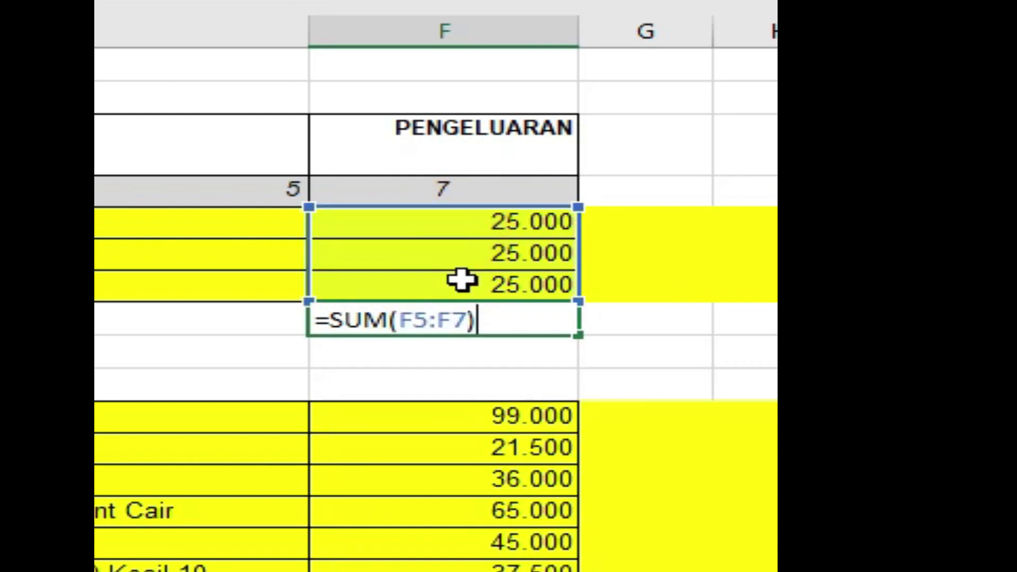
{"action": "key", "text": "Return"}
{"action": "scroll", "coordinate": [462, 280], "scroll_direction": "down", "scroll_amount": 15}
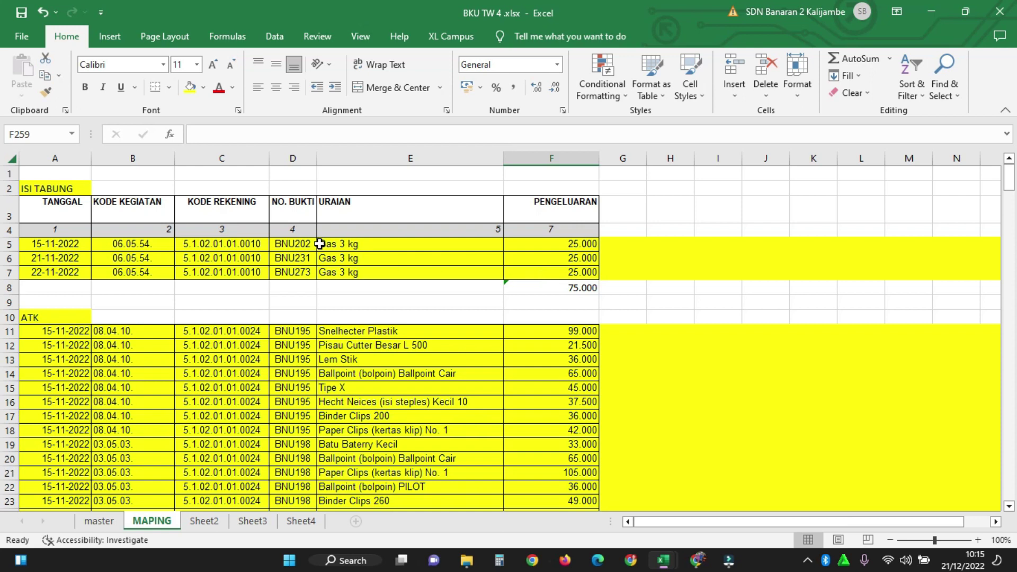
Step: Widen column G of the MAPING sheet and enter the heading HARGA SATUAN in G3
{"action": "left_click_drag", "start_coordinate": [642, 155], "coordinate": [694, 158]}
{"action": "left_click", "coordinate": [648, 213]}
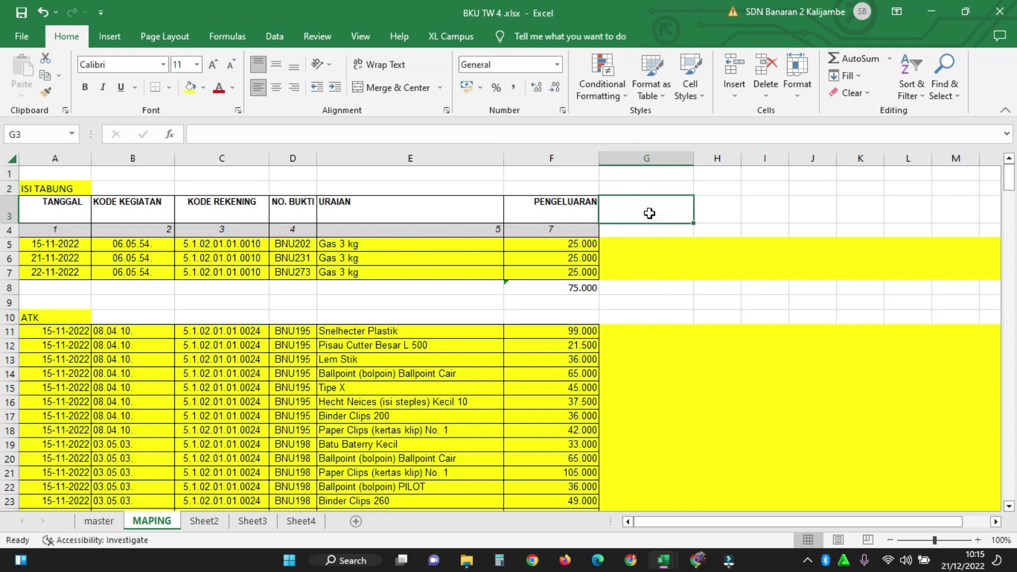
{"action": "type", "text": "HARGA SATUAN"}
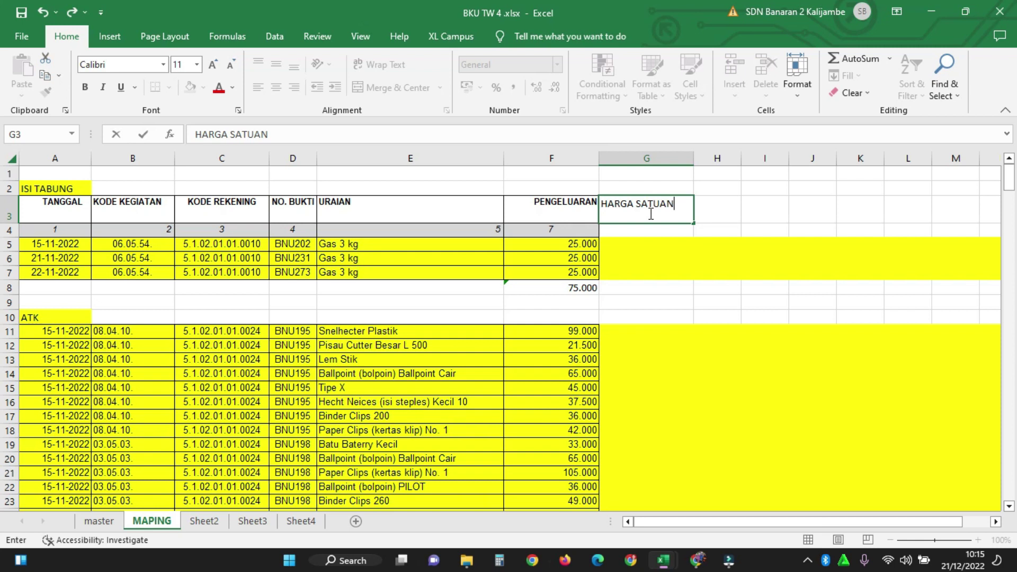
{"action": "left_click", "coordinate": [633, 259]}
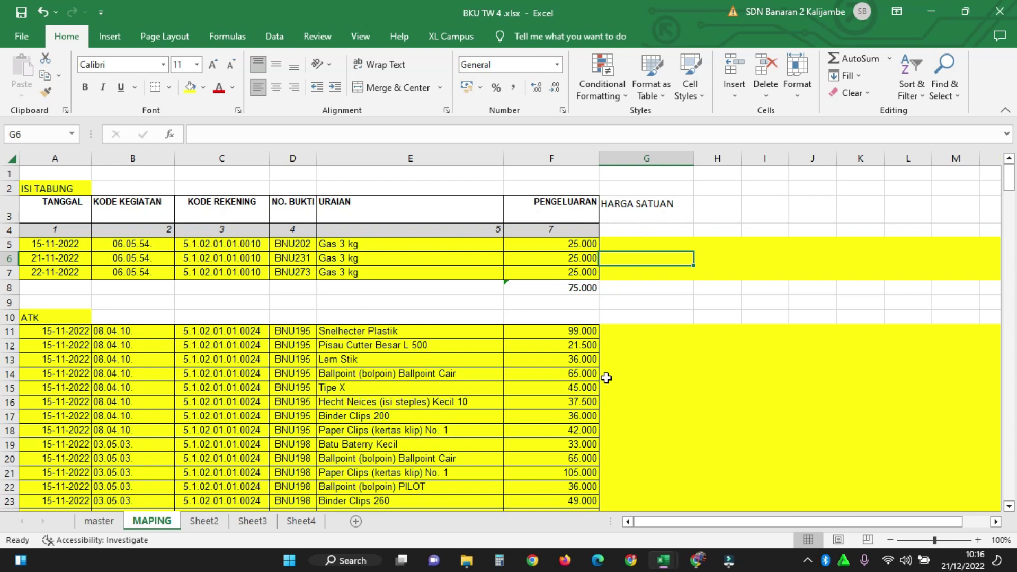
Step: Open the workbook apbs-tahap-2022 MAPING .xlsx from the SIMBAPER TW 4 2022 folder
{"action": "mouse_move", "coordinate": [466, 561]}
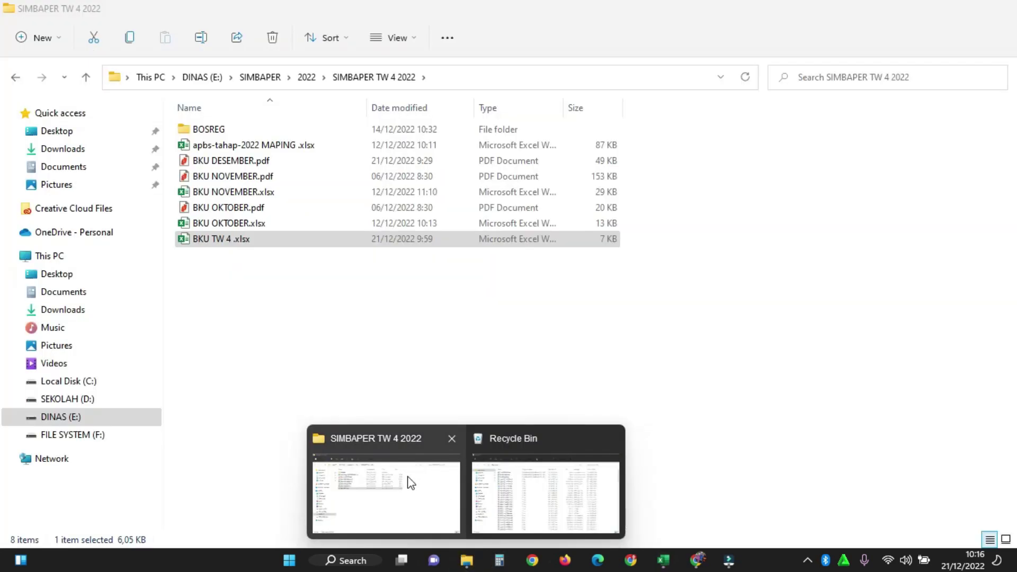
{"action": "left_click", "coordinate": [411, 483]}
{"action": "double_click", "coordinate": [264, 146]}
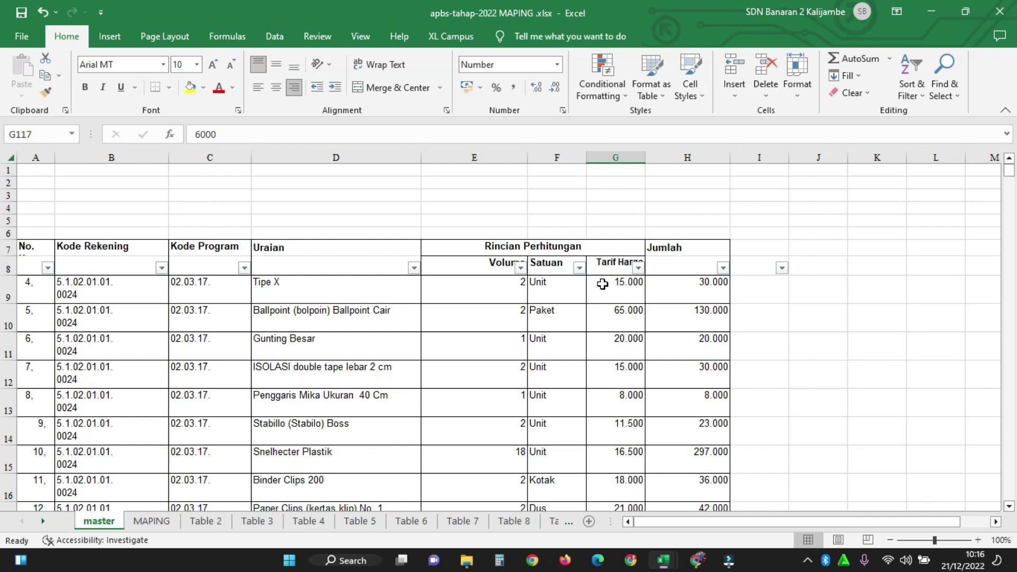
Step: Switch back to BKU TW 4 .xlsx and add borders around the HARGA SATUAN heading in G3 of the MAPING sheet
{"action": "mouse_move", "coordinate": [663, 560]}
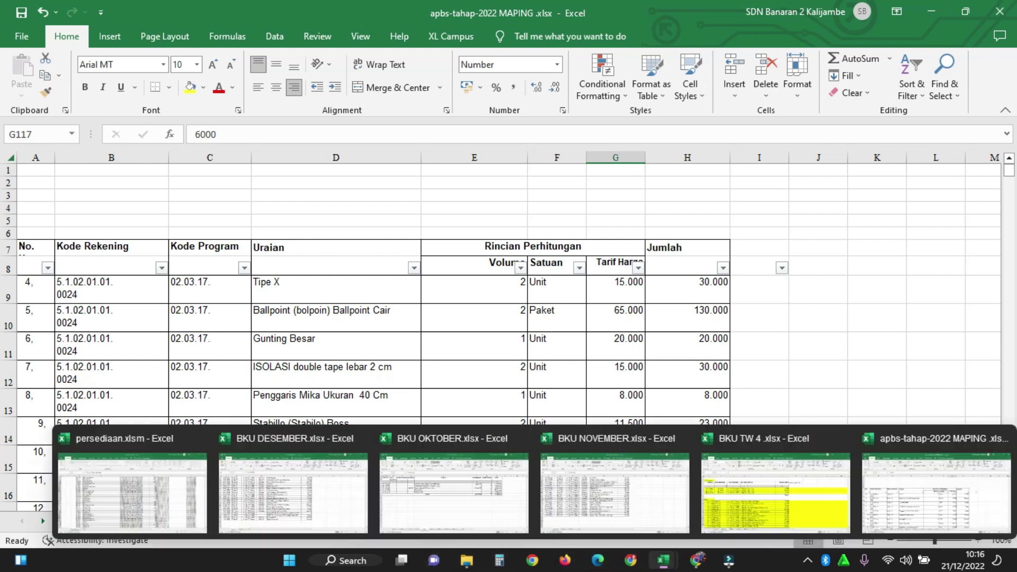
{"action": "left_click", "coordinate": [793, 496]}
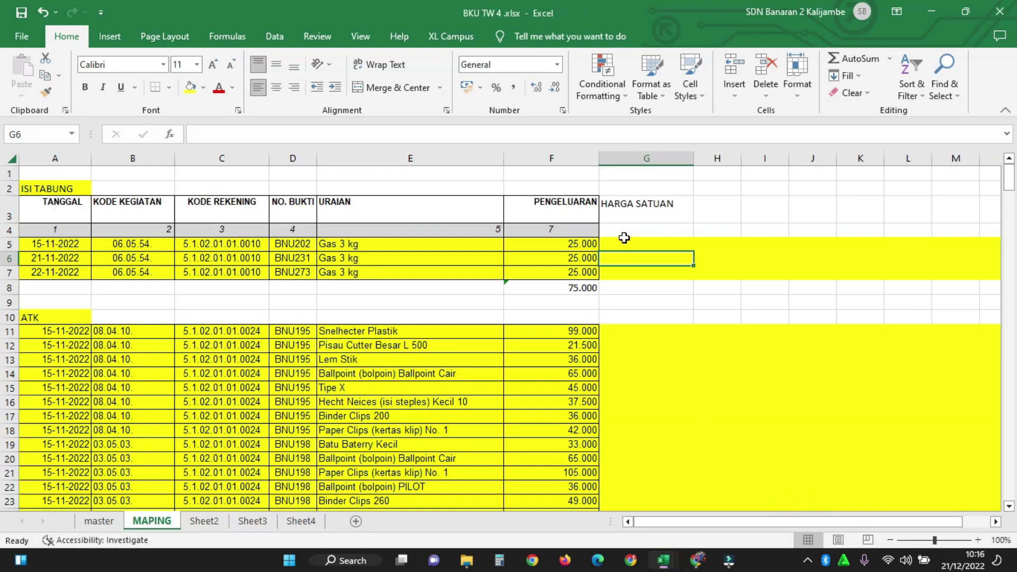
{"action": "left_click", "coordinate": [636, 207]}
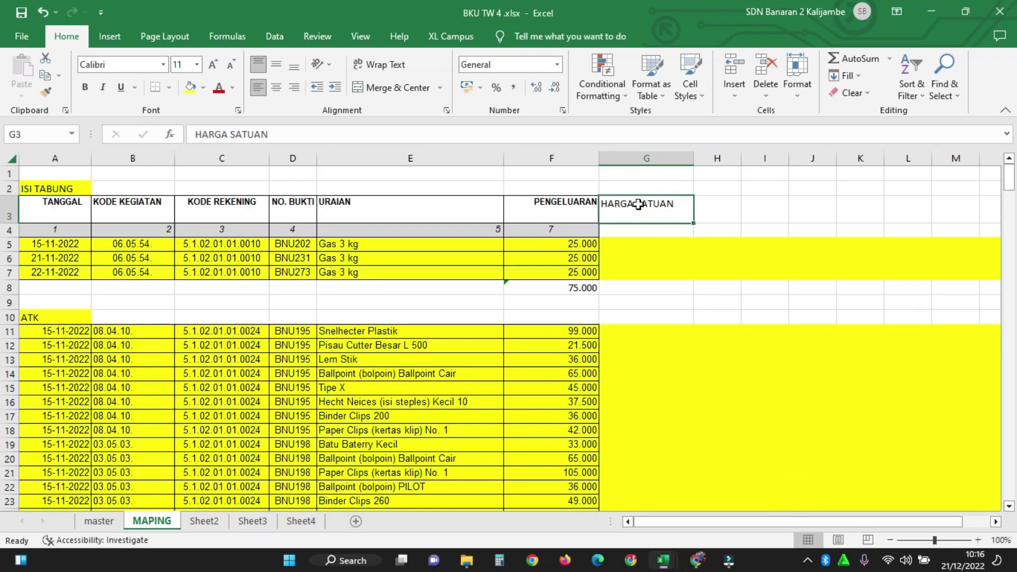
{"action": "left_click", "coordinate": [168, 88]}
{"action": "left_click", "coordinate": [190, 218]}
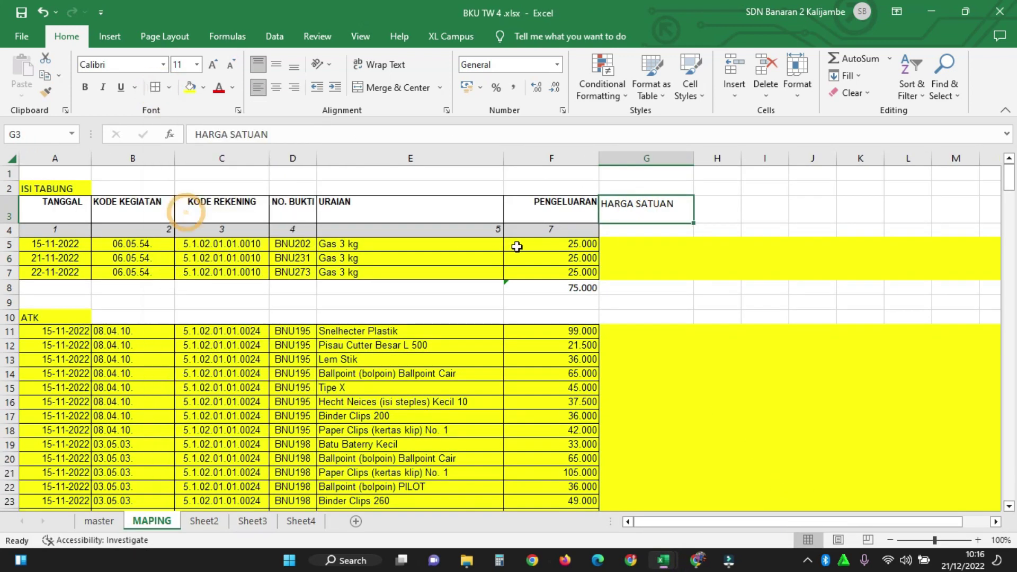
{"action": "left_click", "coordinate": [646, 271]}
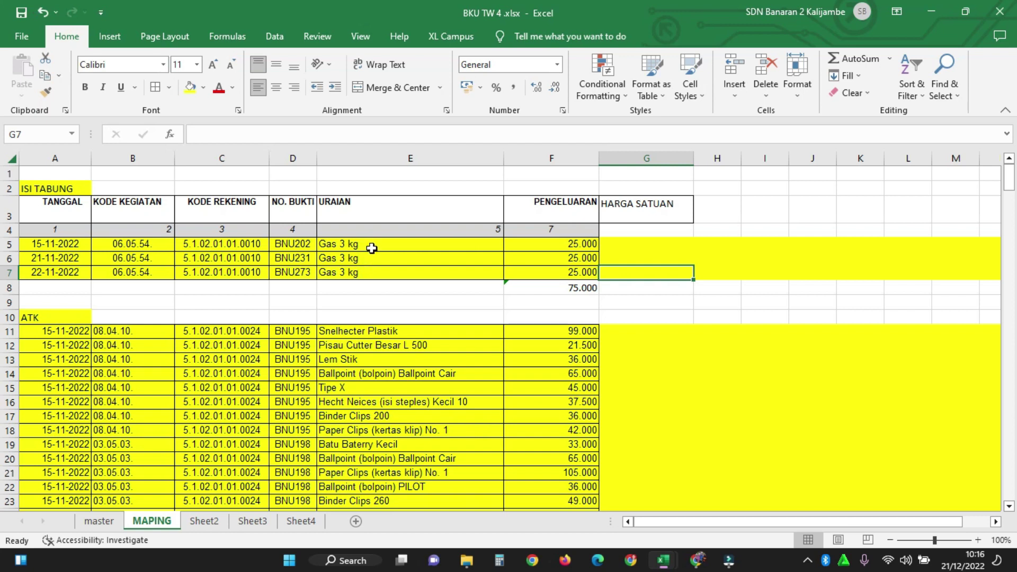
Step: Copy the Gas 3 kg descriptions in E5:E7 and paste them below the table at D323 on the apbs-tahap-2022 MAPING master sheet
{"action": "left_click_drag", "start_coordinate": [372, 249], "coordinate": [370, 273]}
{"action": "key", "text": "ctrl+c"}
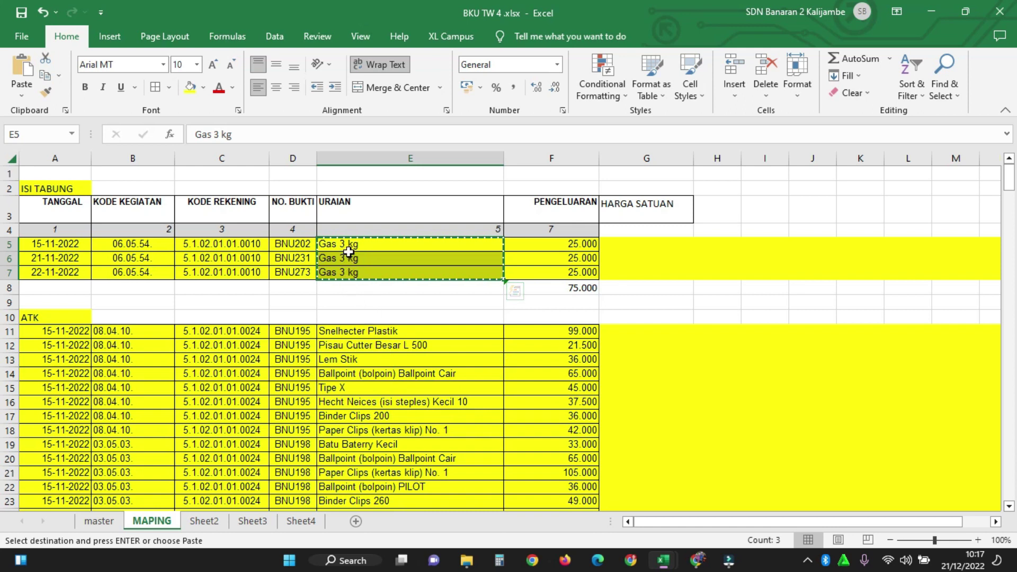
{"action": "mouse_move", "coordinate": [674, 566]}
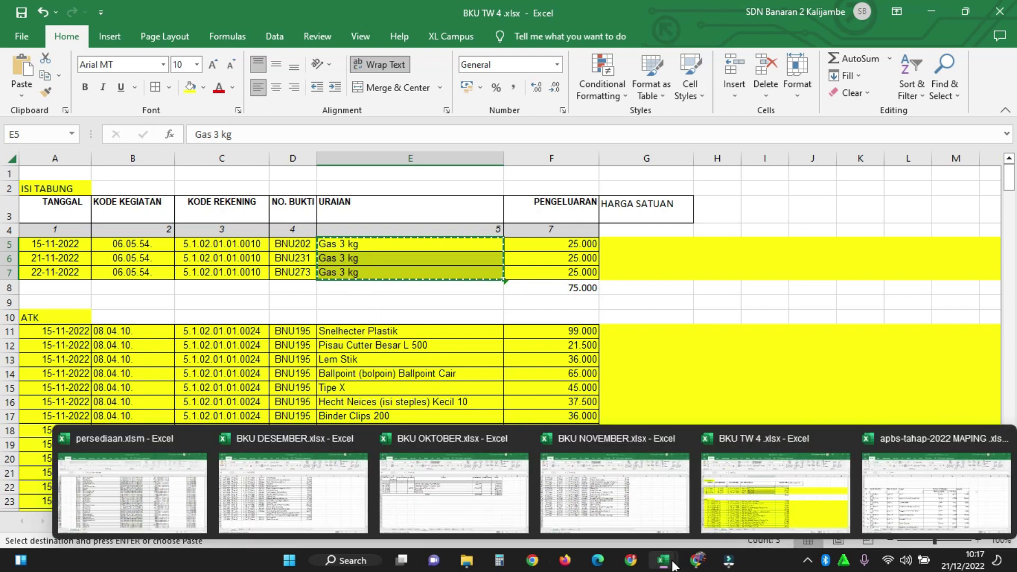
{"action": "left_click", "coordinate": [896, 486]}
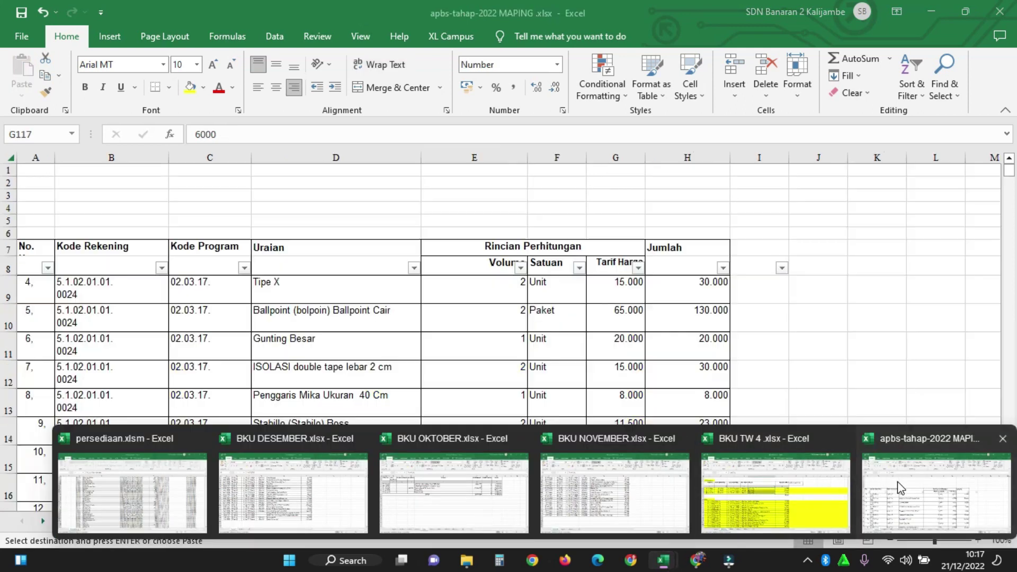
{"action": "scroll", "coordinate": [347, 341], "scroll_direction": "down", "scroll_amount": 1}
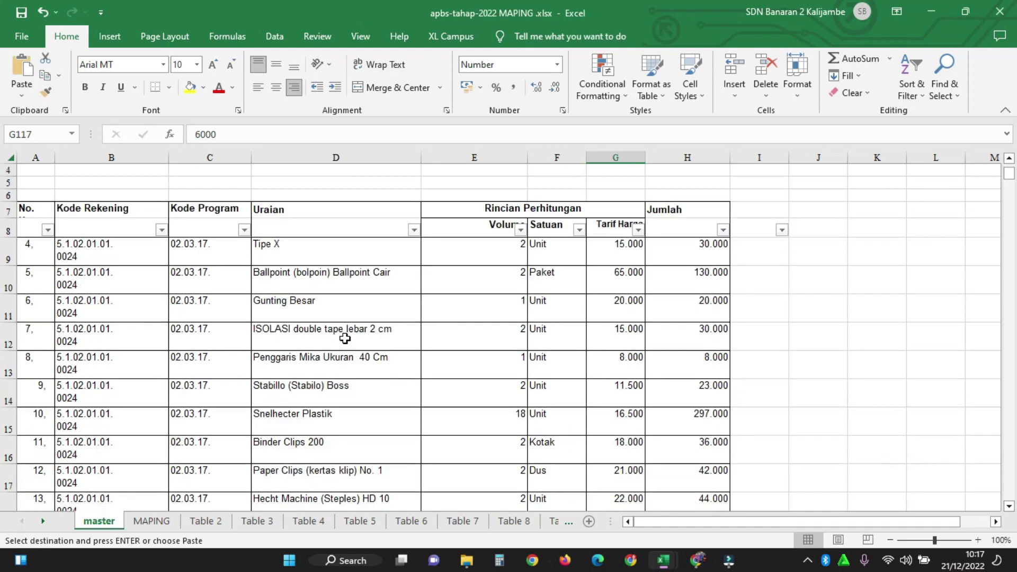
{"action": "scroll", "coordinate": [345, 338], "scroll_direction": "down", "scroll_amount": 20}
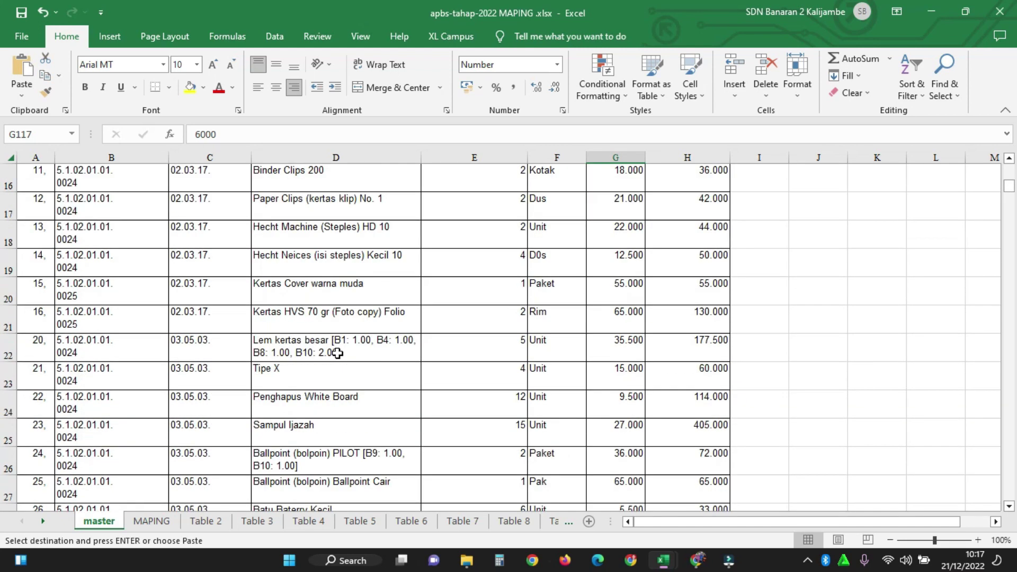
{"action": "scroll", "coordinate": [340, 363], "scroll_direction": "down", "scroll_amount": 13}
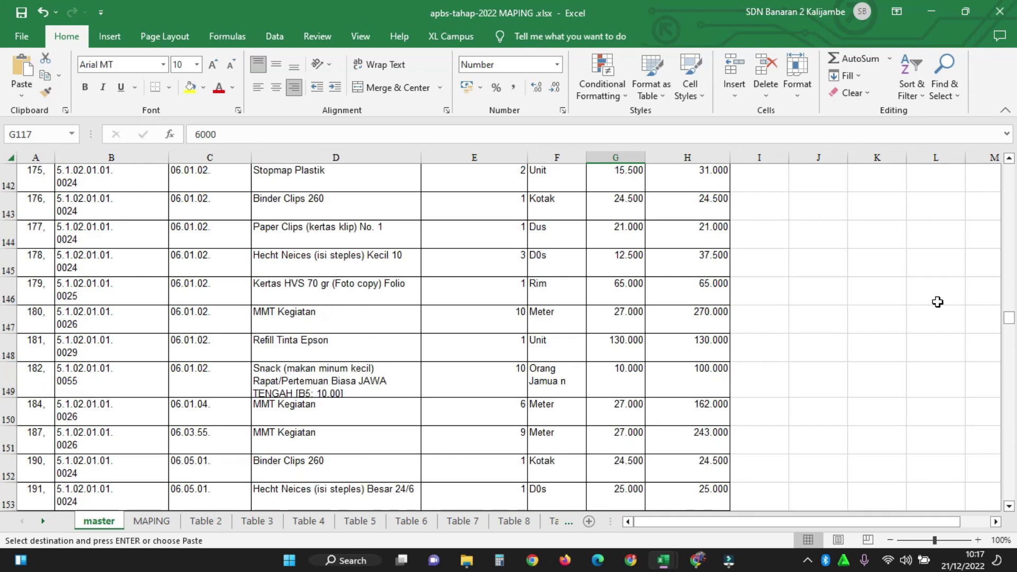
{"action": "left_click_drag", "start_coordinate": [1009, 323], "coordinate": [975, 137]}
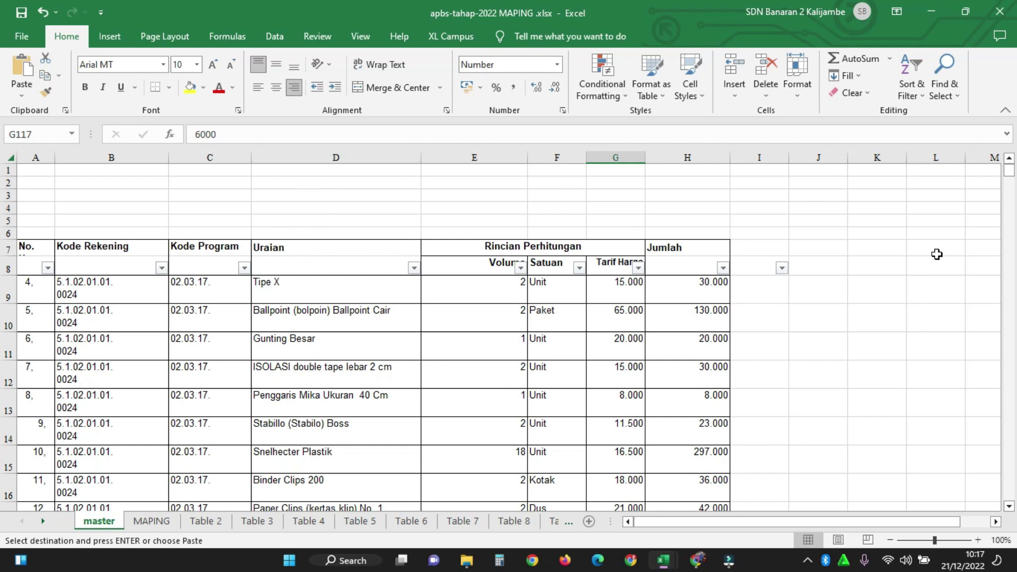
{"action": "left_click_drag", "start_coordinate": [1009, 171], "coordinate": [1008, 494]}
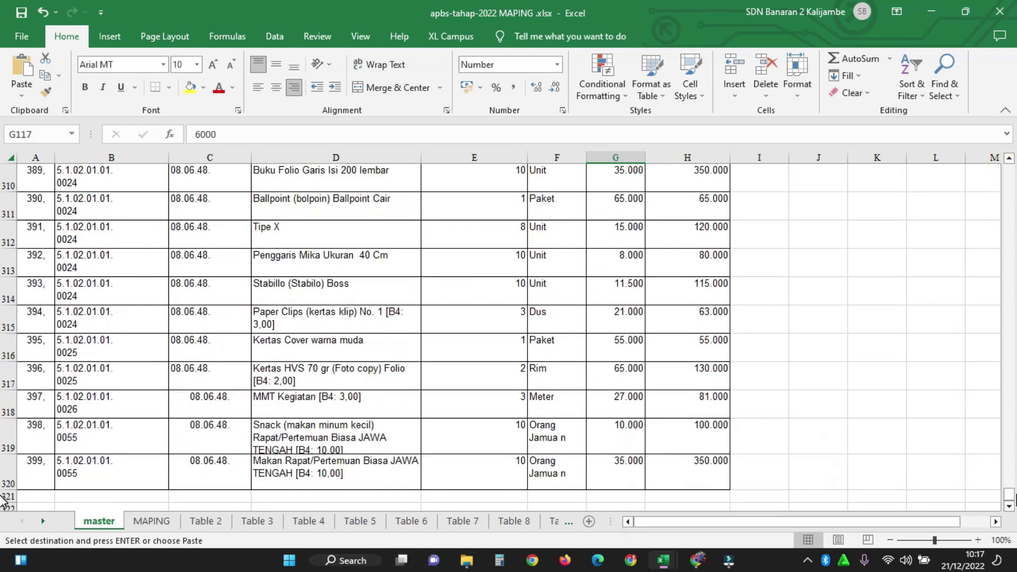
{"action": "scroll", "coordinate": [740, 502], "scroll_direction": "down", "scroll_amount": 2}
{"action": "left_click", "coordinate": [269, 405]}
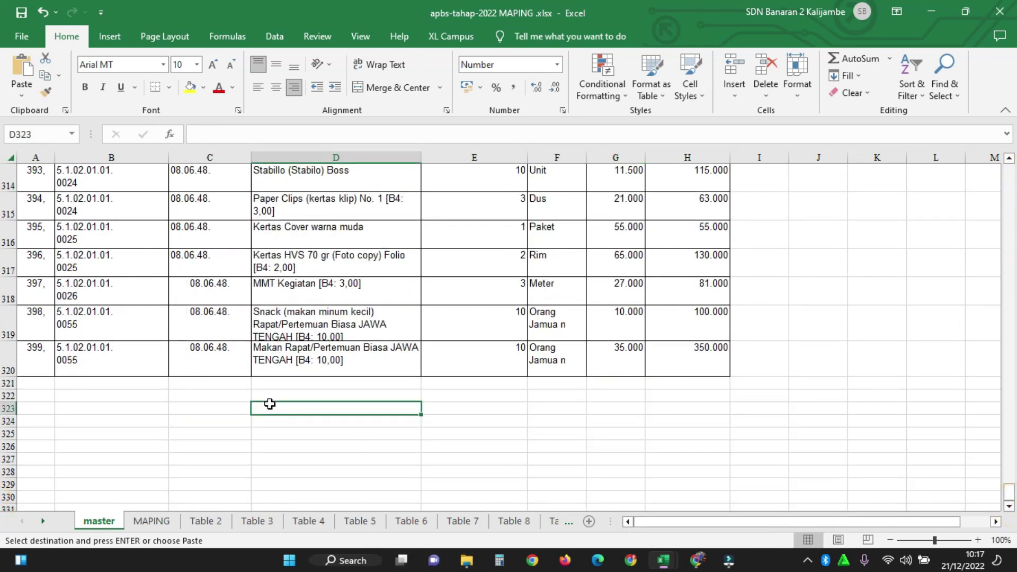
{"action": "key", "text": "ctrl+v"}
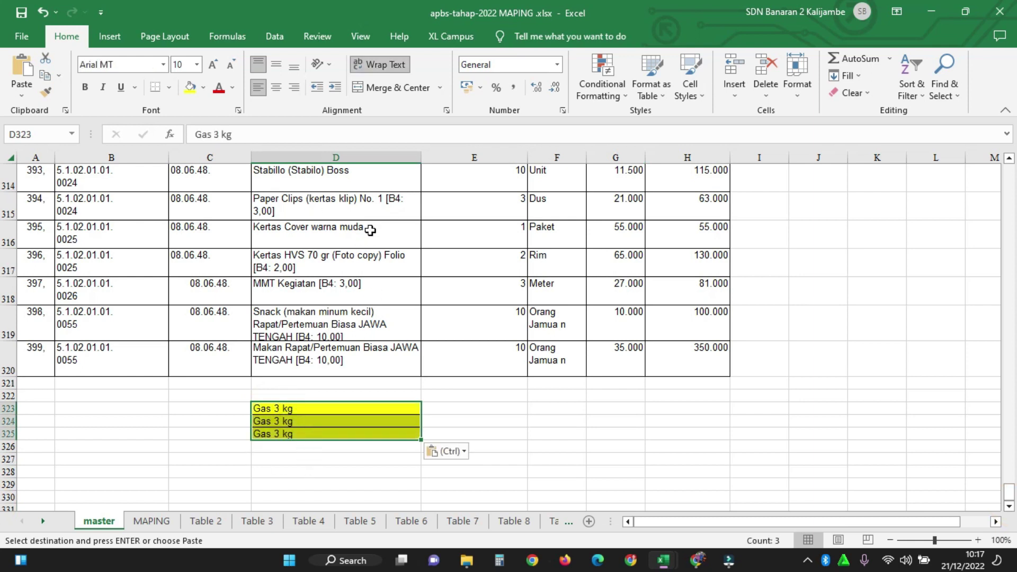
Step: Filter the Uraian column of the master sheet to show only Gas 3 kg
{"action": "scroll", "coordinate": [370, 230], "scroll_direction": "up", "scroll_amount": 20}
{"action": "scroll", "coordinate": [413, 180], "scroll_direction": "up", "scroll_amount": 20}
{"action": "scroll", "coordinate": [412, 210], "scroll_direction": "up", "scroll_amount": 20}
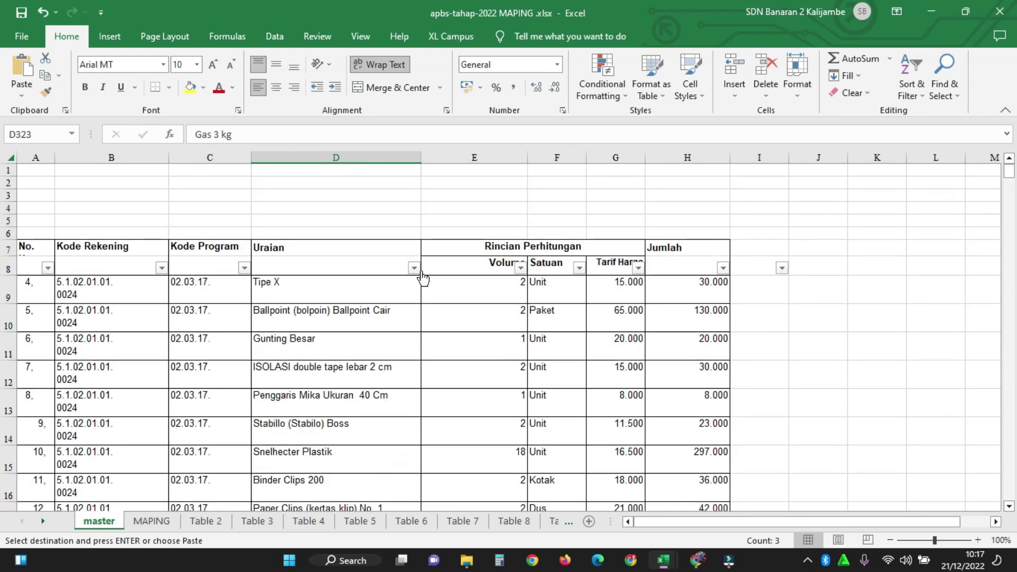
{"action": "left_click", "coordinate": [414, 268]}
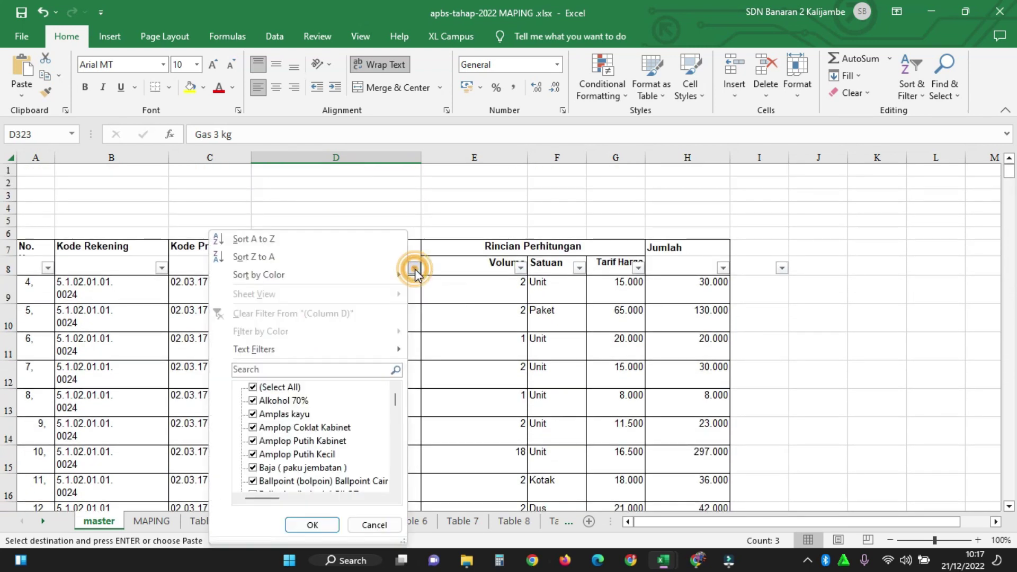
{"action": "left_click", "coordinate": [270, 390]}
{"action": "scroll", "coordinate": [309, 468], "scroll_direction": "down", "scroll_amount": 7}
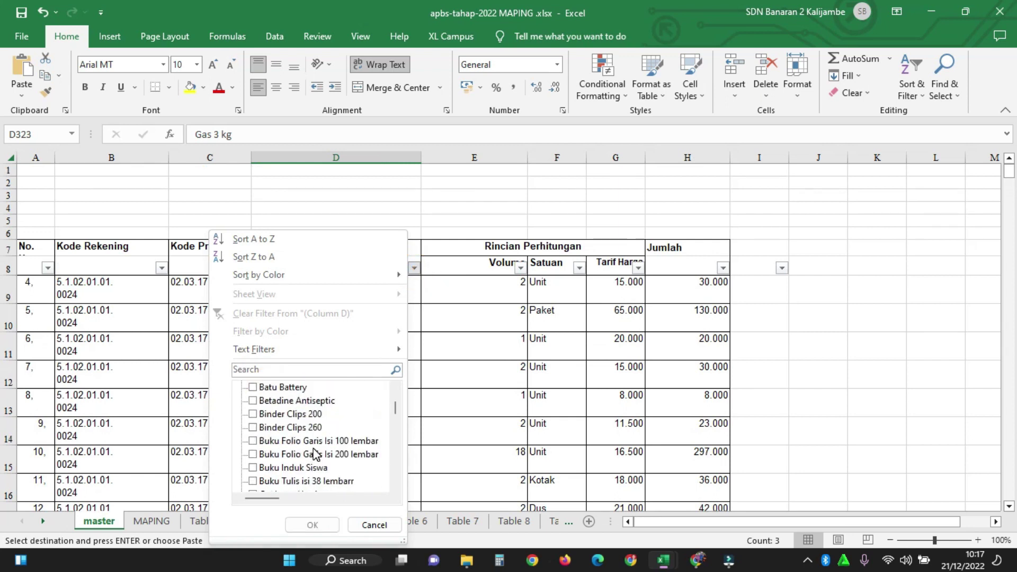
{"action": "scroll", "coordinate": [317, 455], "scroll_direction": "down", "scroll_amount": 5}
{"action": "left_click", "coordinate": [279, 469]}
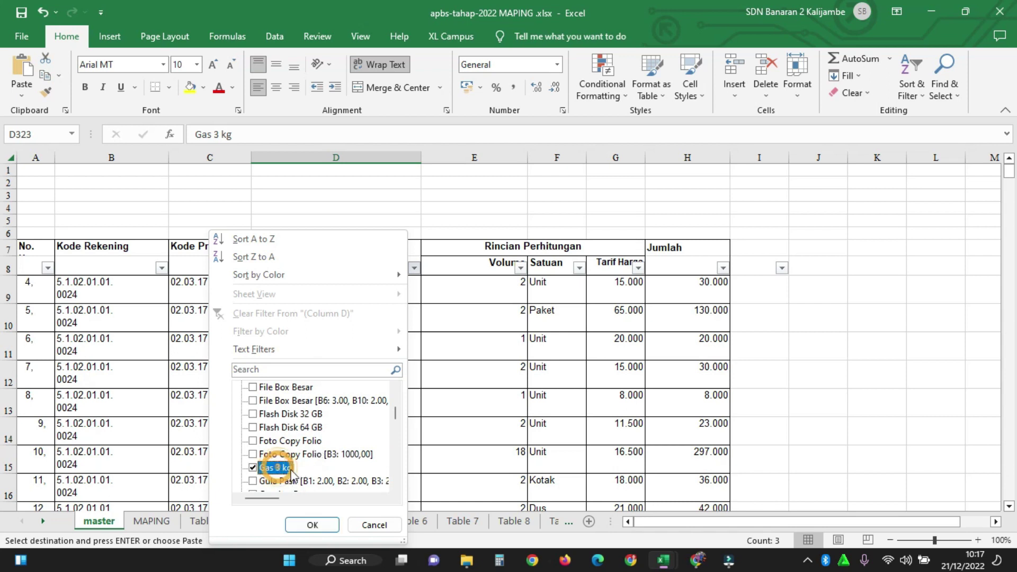
{"action": "left_click", "coordinate": [312, 524]}
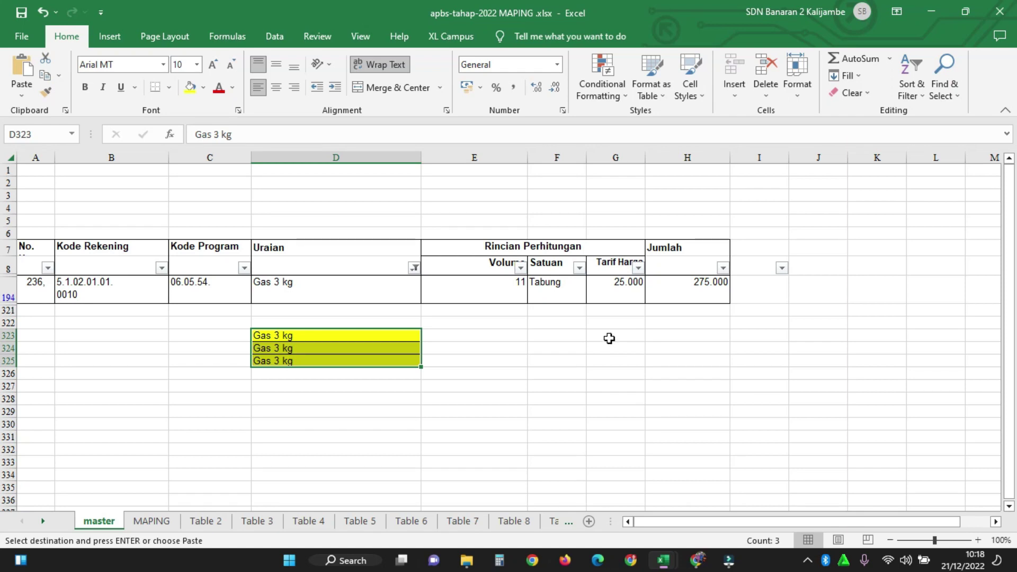
Step: Enter the unit price 25000 in G323 and fill it down to G325 beside the pasted Gas 3 kg rows
{"action": "left_click", "coordinate": [609, 338]}
{"action": "type", "text": "25000"}
{"action": "left_click_drag", "start_coordinate": [647, 345], "coordinate": [649, 365]}
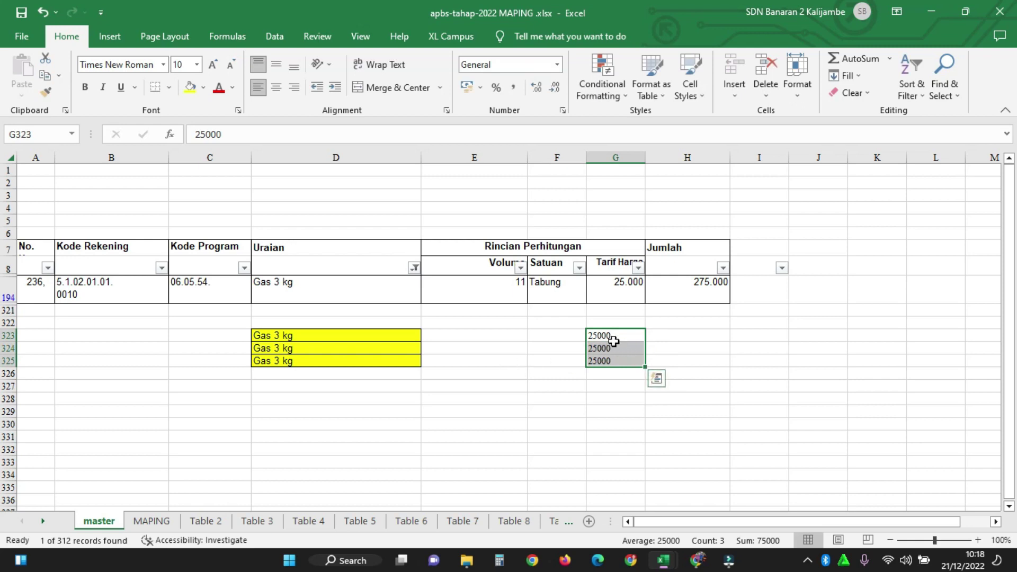
Step: Copy the prices in G323:G325 into G5:G7 under HARGA SATUAN on the MAPING sheet of BKU TW 4 .xlsx
{"action": "key", "text": "ctrl+c"}
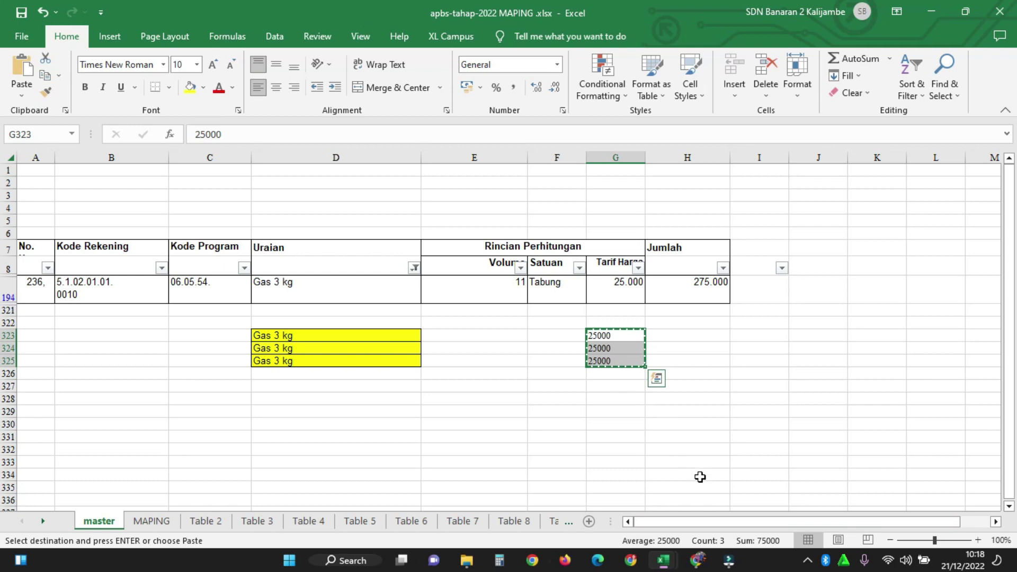
{"action": "mouse_move", "coordinate": [675, 557]}
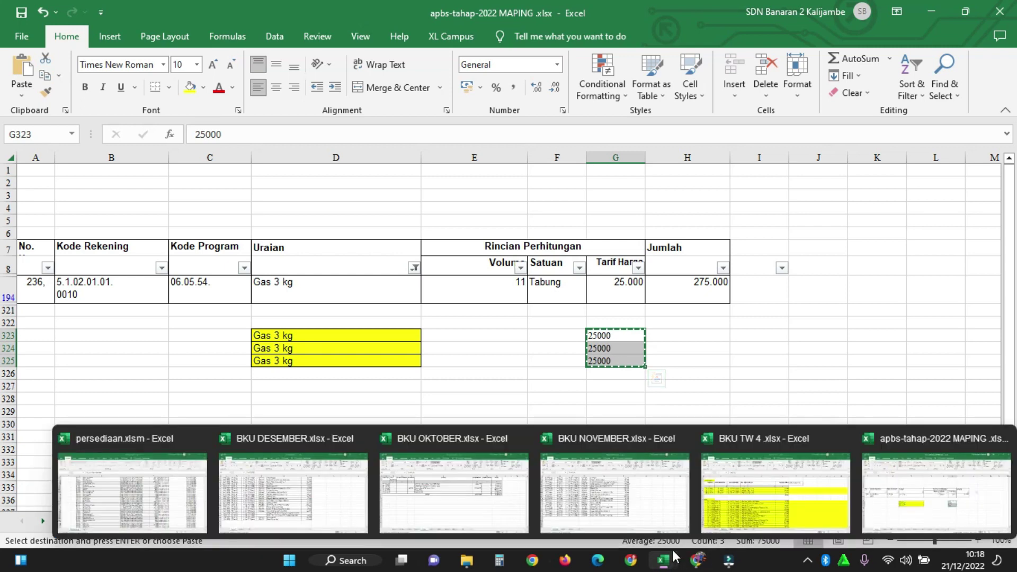
{"action": "left_click", "coordinate": [750, 493]}
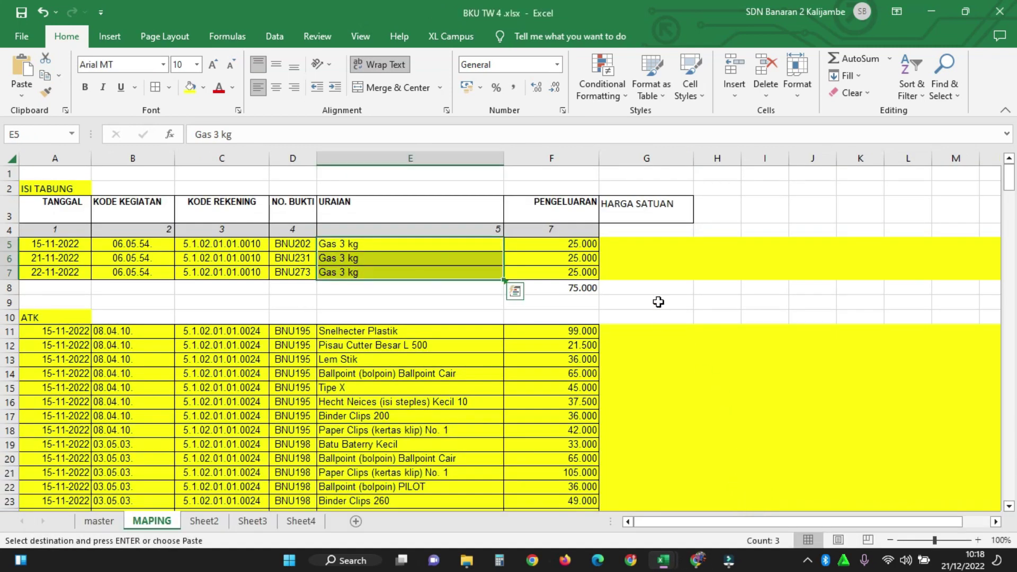
{"action": "left_click", "coordinate": [634, 245]}
{"action": "key", "text": "ctrl+v"}
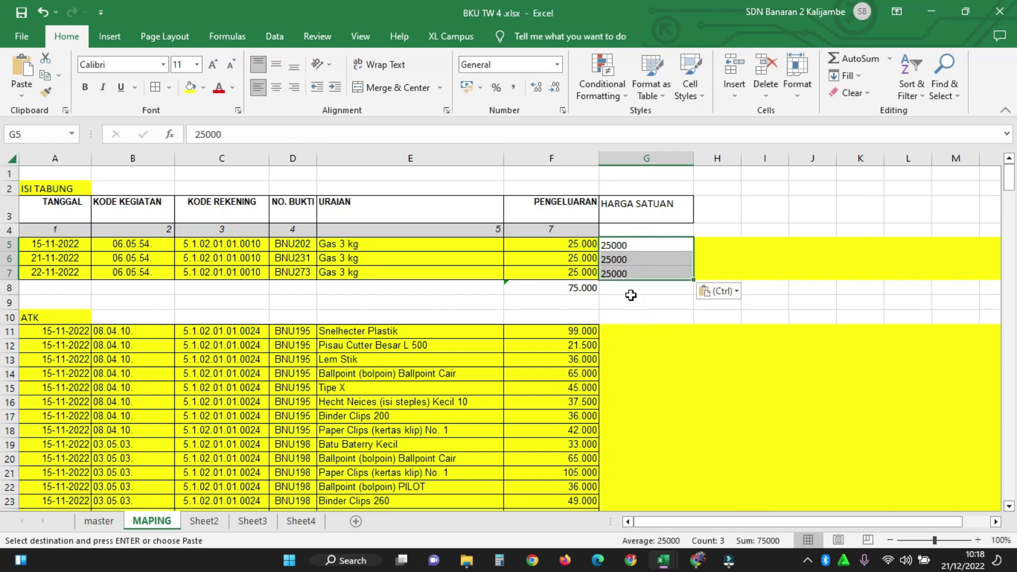
{"action": "left_click", "coordinate": [654, 308]}
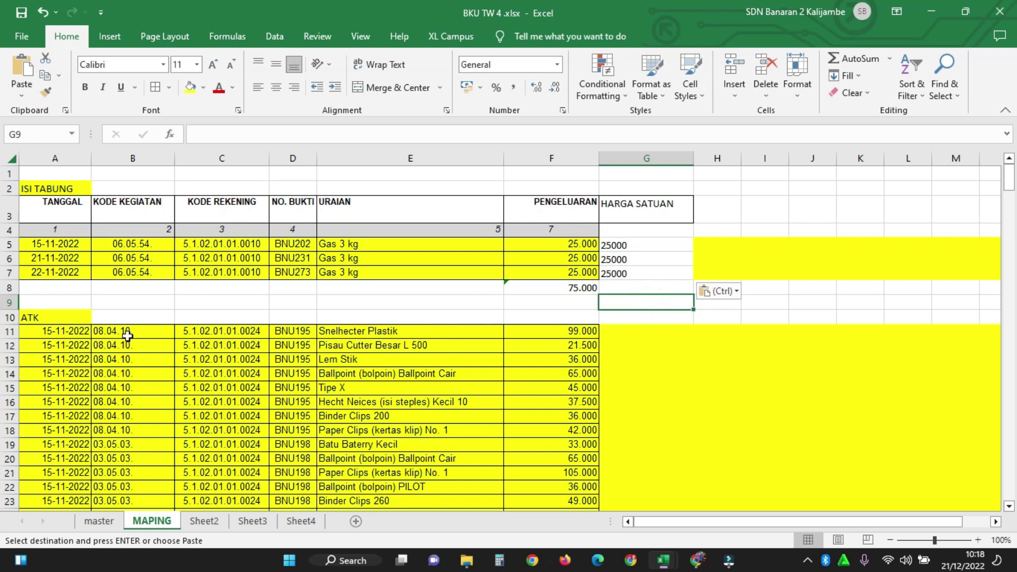
Step: Copy the ATK descriptions in E11:E101 and select D323 on the apbs-tahap-2022 MAPING master sheet as the paste location
{"action": "left_click_drag", "start_coordinate": [360, 331], "coordinate": [386, 482]}
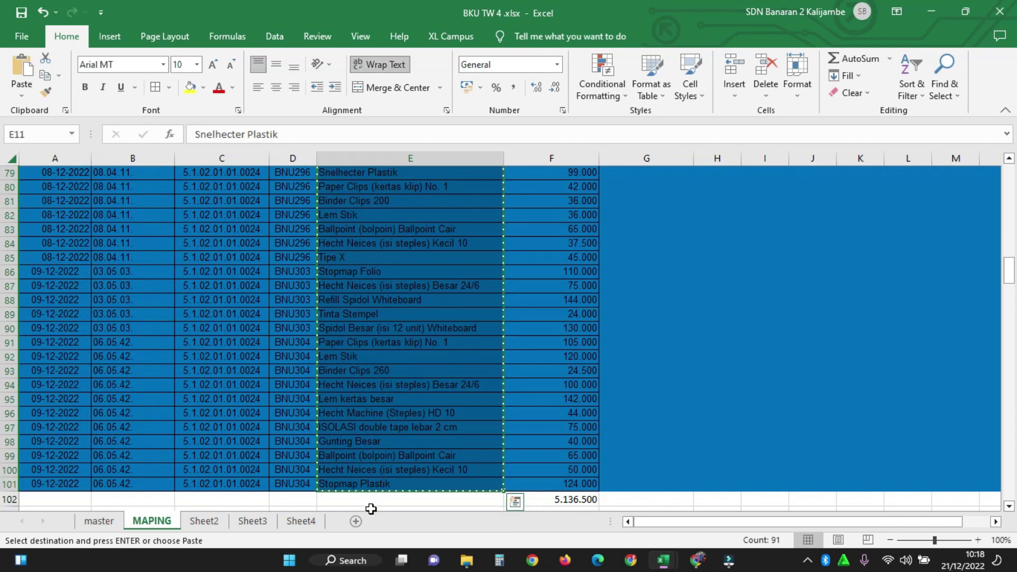
{"action": "mouse_move", "coordinate": [665, 565]}
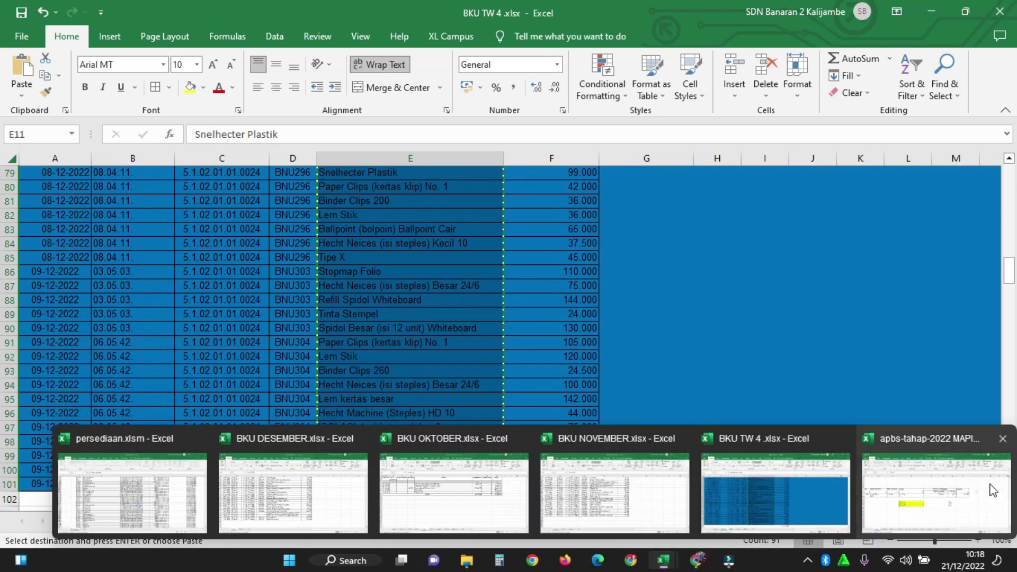
{"action": "left_click", "coordinate": [952, 490]}
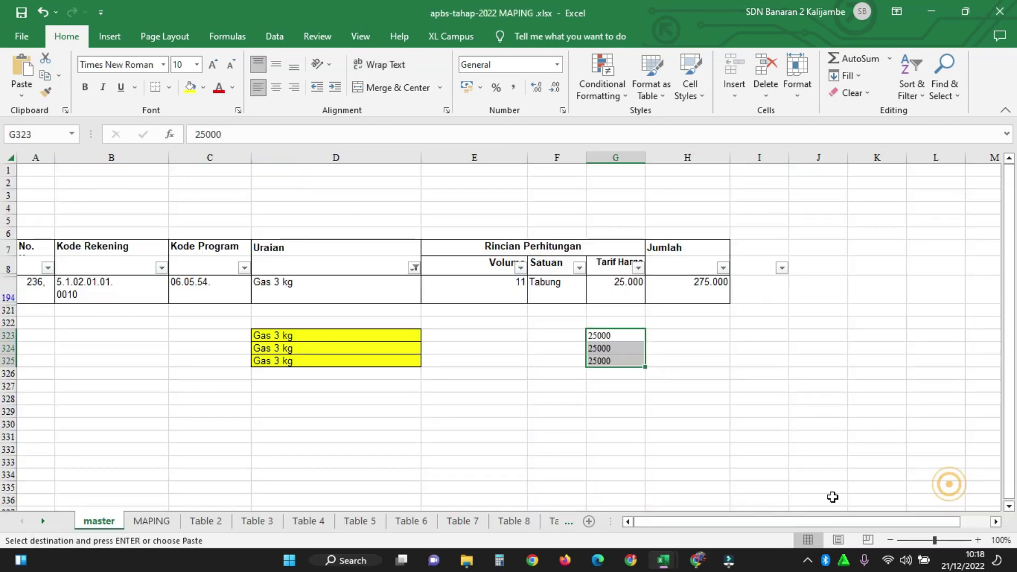
{"action": "left_click", "coordinate": [289, 336]}
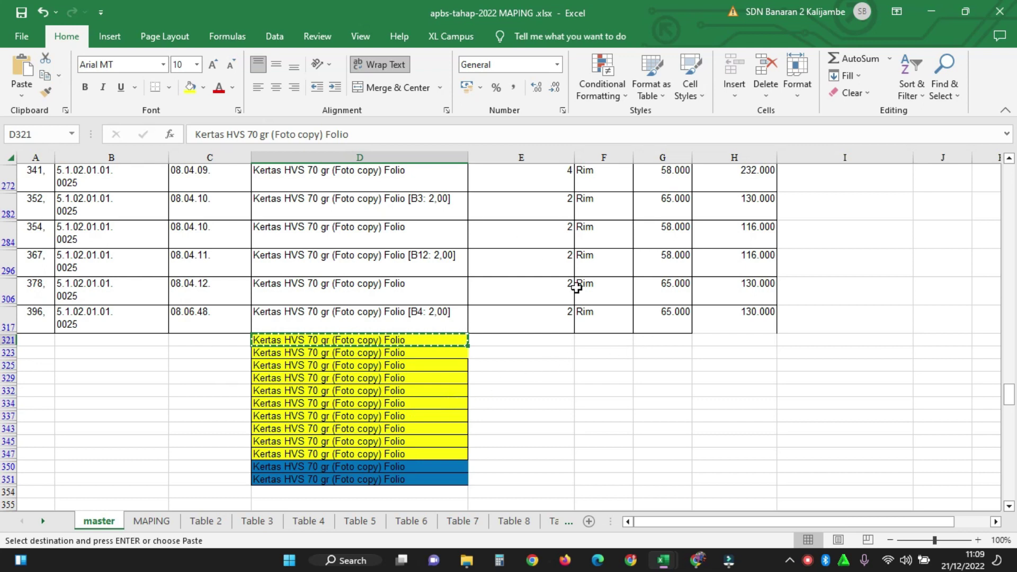
Step: Fill the 65.000 unit price from G317 down to G351 beside the pasted Kertas HVS 70 gr (Foto copy) Folio rows
{"action": "left_click", "coordinate": [675, 325]}
{"action": "left_click_drag", "start_coordinate": [691, 333], "coordinate": [684, 483]}
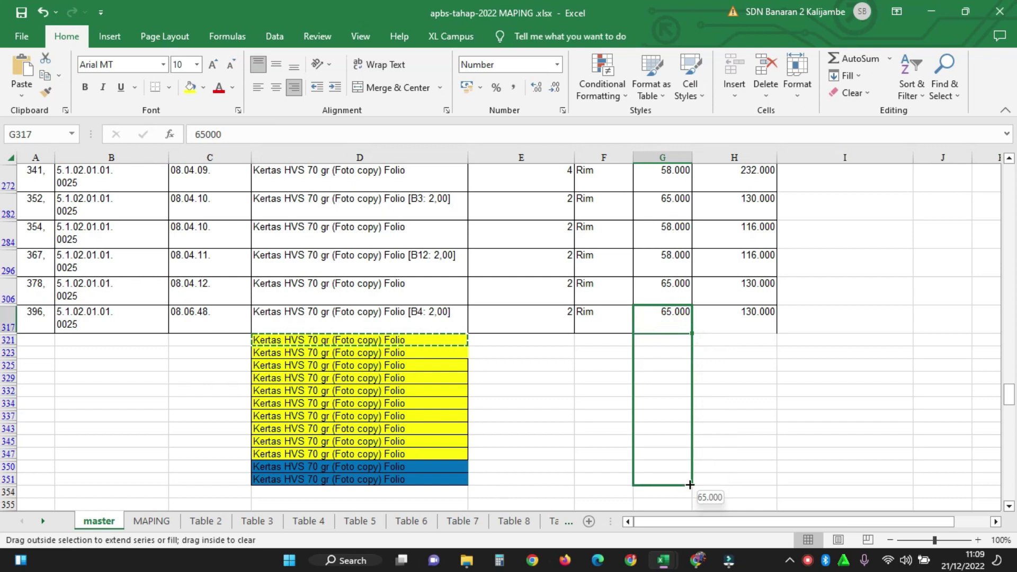
{"action": "left_click_drag", "start_coordinate": [691, 481], "coordinate": [691, 481]}
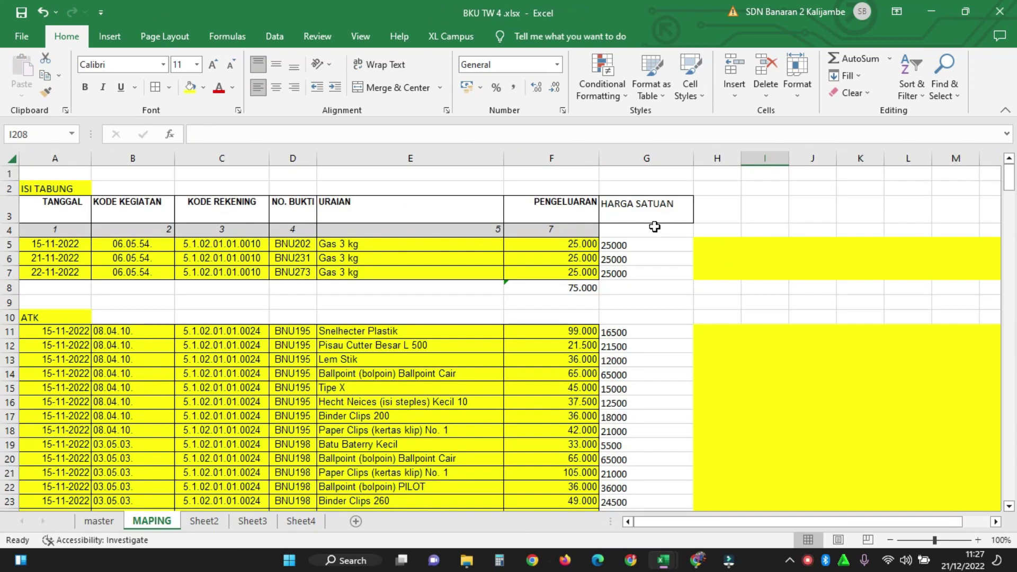
Step: Right-align the whole HARGA SATUAN column G on the MAPING sheet
{"action": "scroll", "coordinate": [648, 223], "scroll_direction": "down", "scroll_amount": 20}
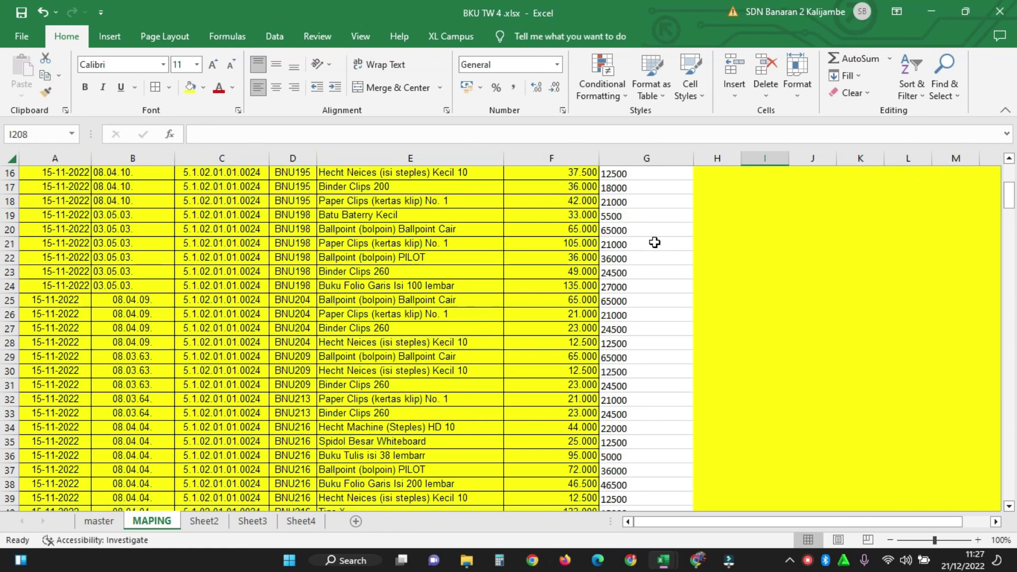
{"action": "scroll", "coordinate": [663, 274], "scroll_direction": "down", "scroll_amount": 20}
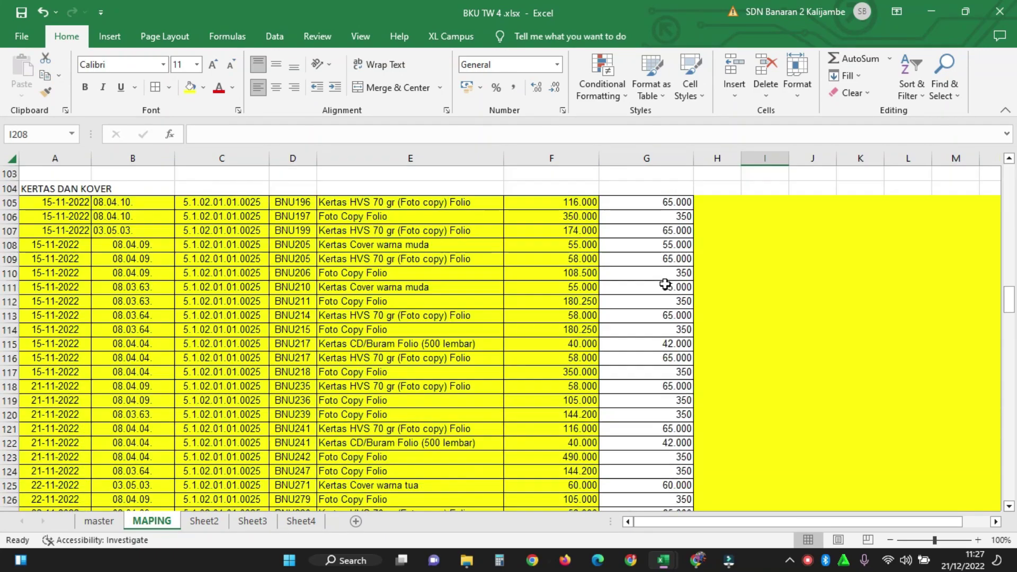
{"action": "scroll", "coordinate": [670, 292], "scroll_direction": "down", "scroll_amount": 13}
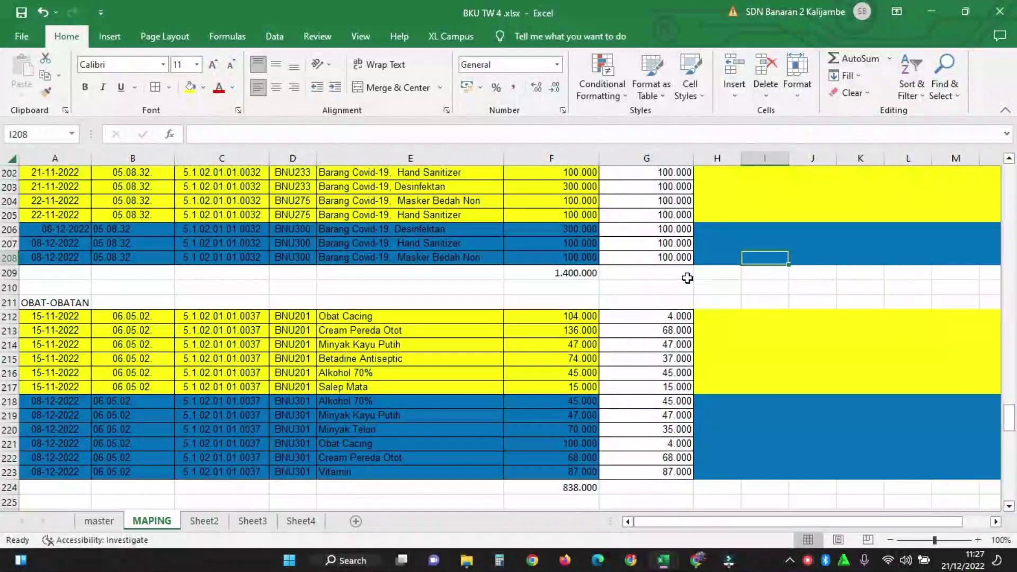
{"action": "scroll", "coordinate": [691, 276], "scroll_direction": "up", "scroll_amount": 20}
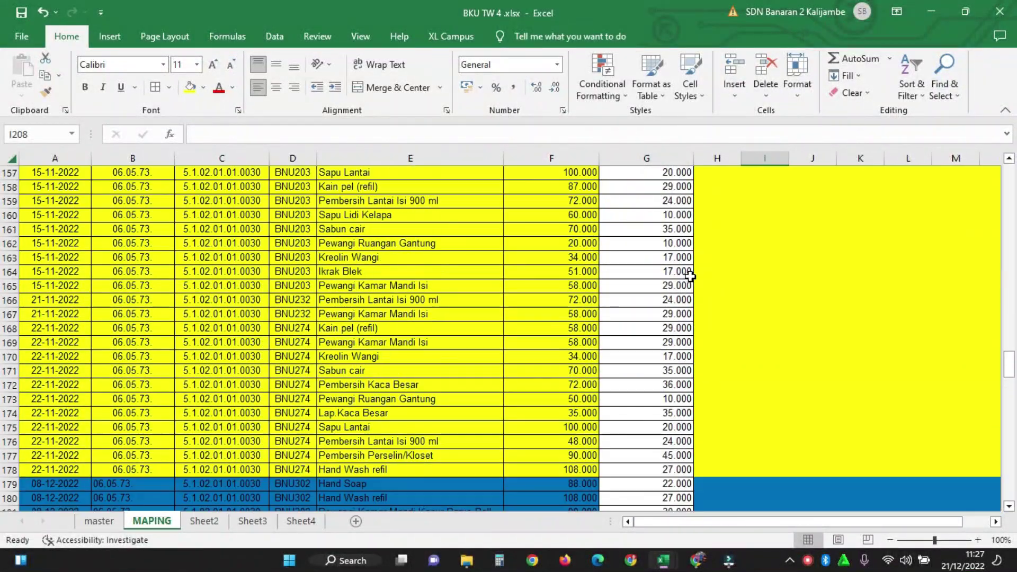
{"action": "scroll", "coordinate": [692, 275], "scroll_direction": "up", "scroll_amount": 20}
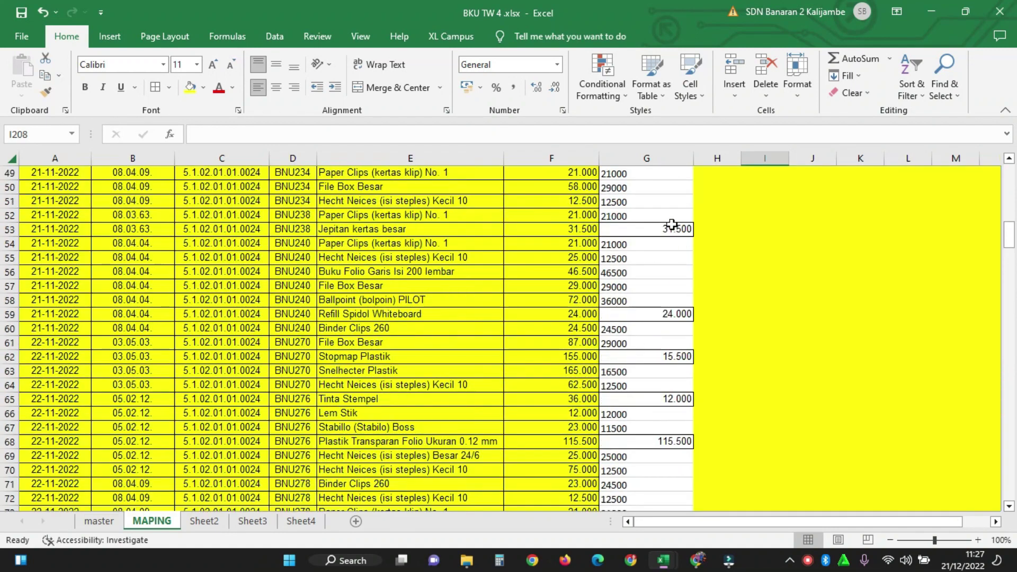
{"action": "scroll", "coordinate": [657, 193], "scroll_direction": "up", "scroll_amount": 6}
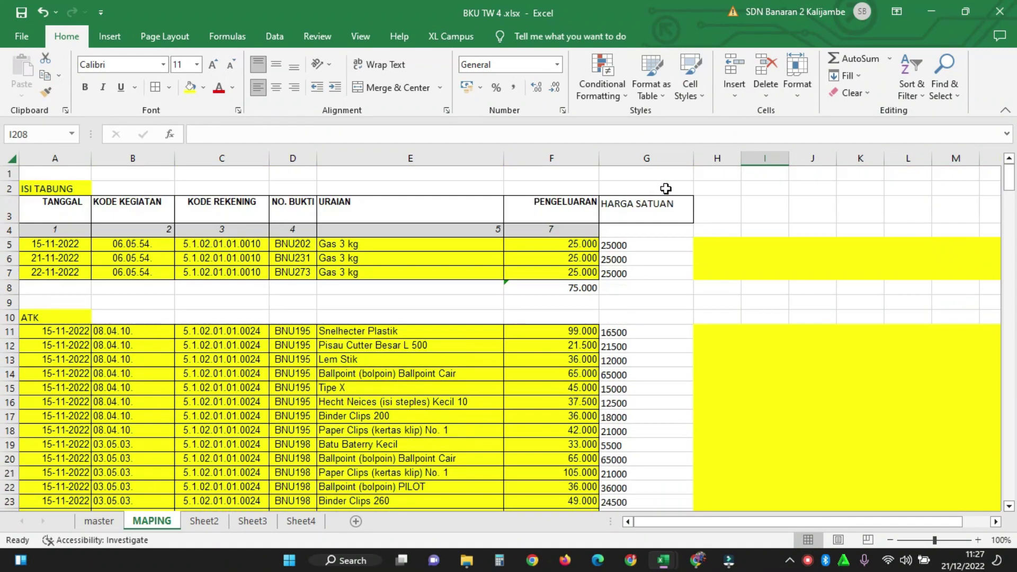
{"action": "left_click", "coordinate": [656, 159]}
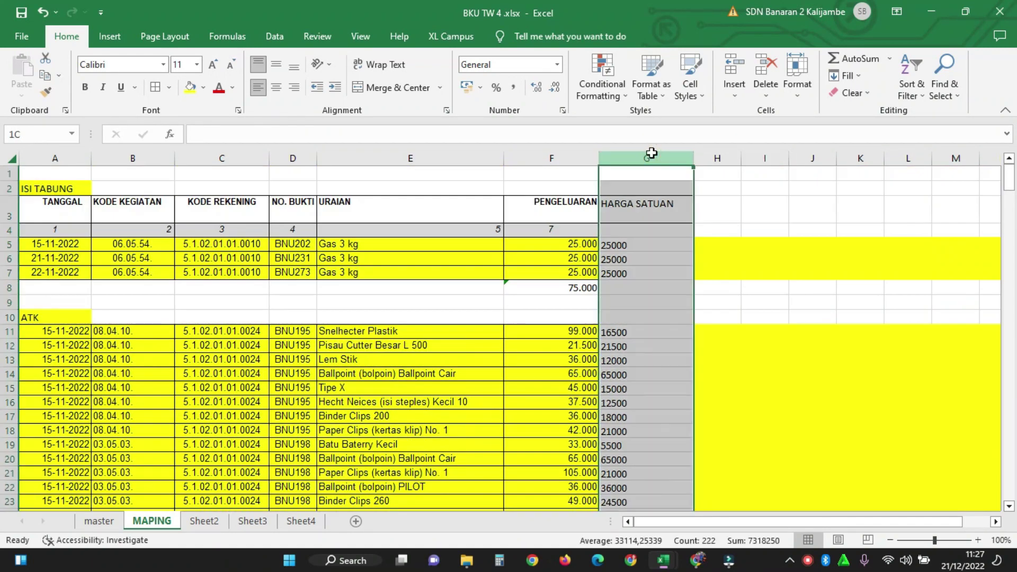
{"action": "left_click", "coordinate": [294, 87]}
{"action": "left_click_drag", "start_coordinate": [663, 219], "coordinate": [651, 274]}
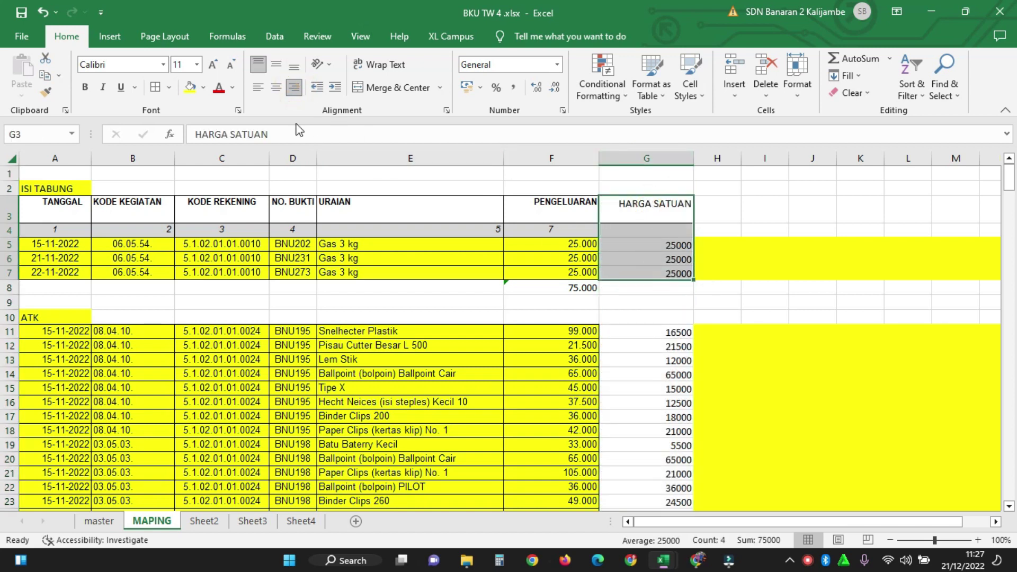
Step: Highlight the section total cells in column F, including F251 and F258, with a yellow fill
{"action": "left_click", "coordinate": [659, 329]}
{"action": "scroll", "coordinate": [638, 296], "scroll_direction": "down", "scroll_amount": 20}
{"action": "scroll", "coordinate": [679, 393], "scroll_direction": "down", "scroll_amount": 20}
{"action": "scroll", "coordinate": [742, 323], "scroll_direction": "up", "scroll_amount": 20}
{"action": "scroll", "coordinate": [581, 428], "scroll_direction": "down", "scroll_amount": 20}
{"action": "scroll", "coordinate": [581, 428], "scroll_direction": "down", "scroll_amount": 20}
{"action": "left_click", "coordinate": [552, 315], "text": "ctrl"}
{"action": "left_click", "coordinate": [583, 416], "text": "ctrl"}
{"action": "left_click", "coordinate": [192, 93]}
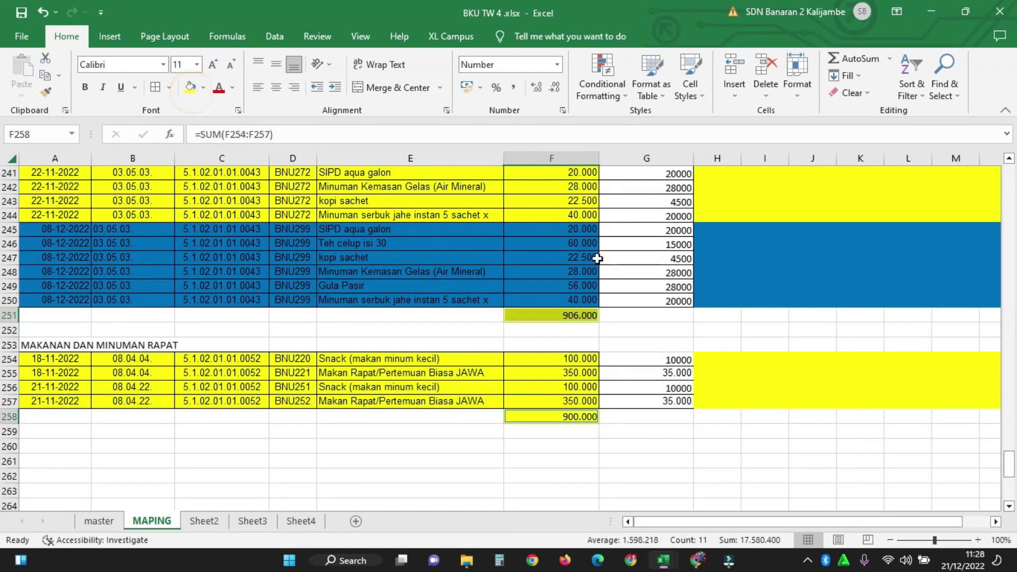
{"action": "scroll", "coordinate": [708, 339], "scroll_direction": "up", "scroll_amount": 19}
{"action": "scroll", "coordinate": [710, 318], "scroll_direction": "up", "scroll_amount": 20}
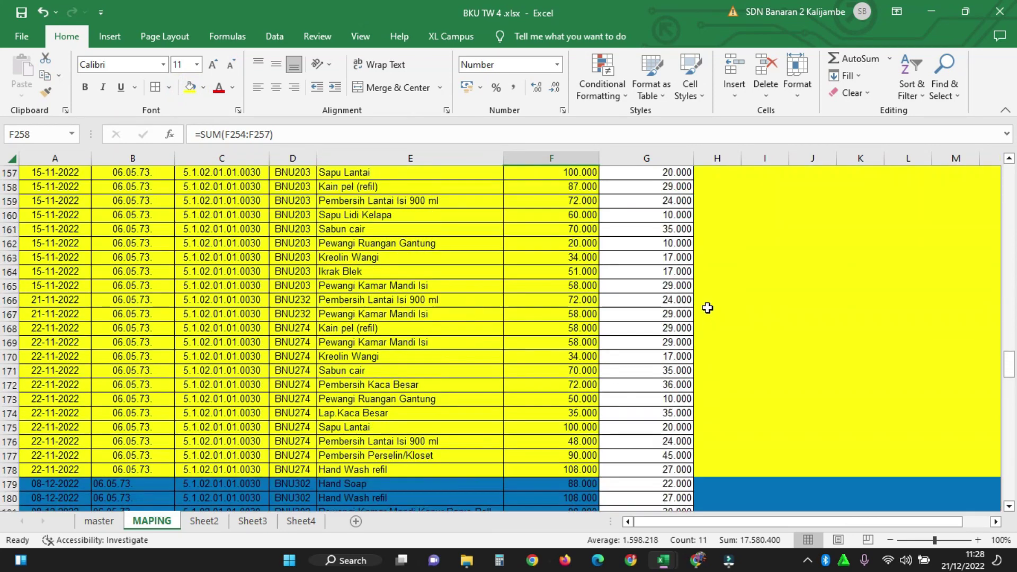